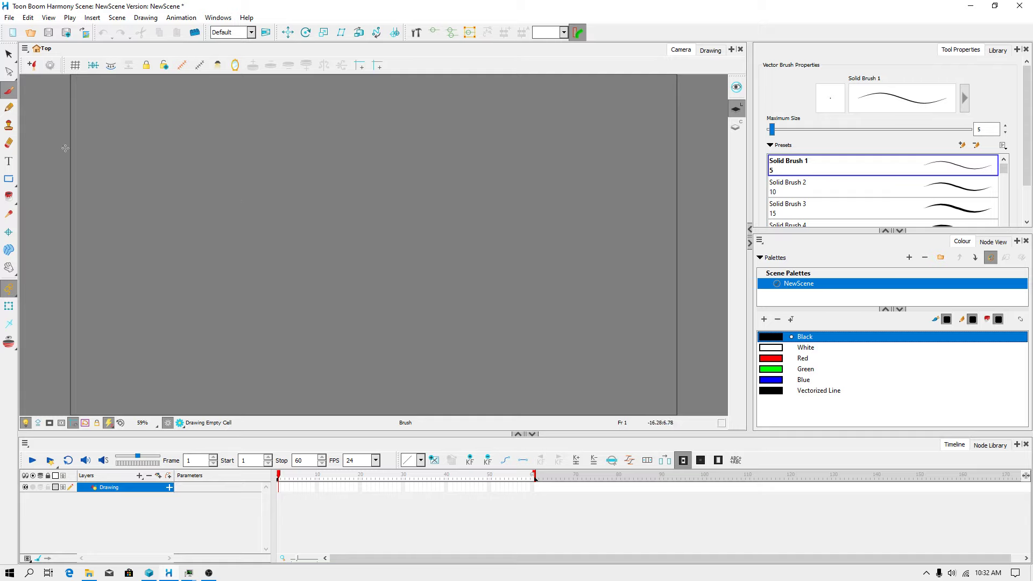
Review the General preferences, including the Use Dark StyleSheet option, and close them without changes.
click(29, 18)
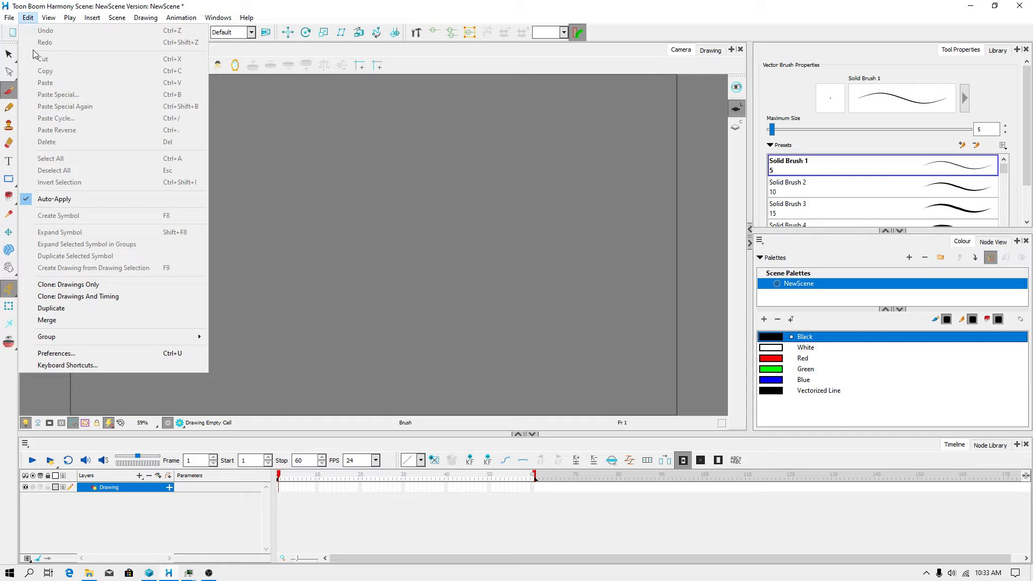
click(63, 351)
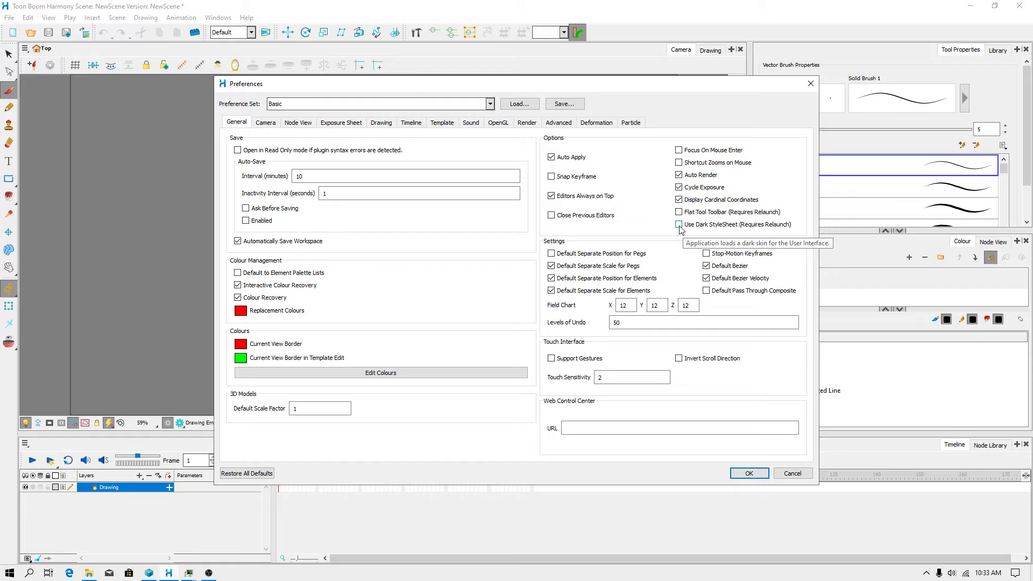
click(807, 88)
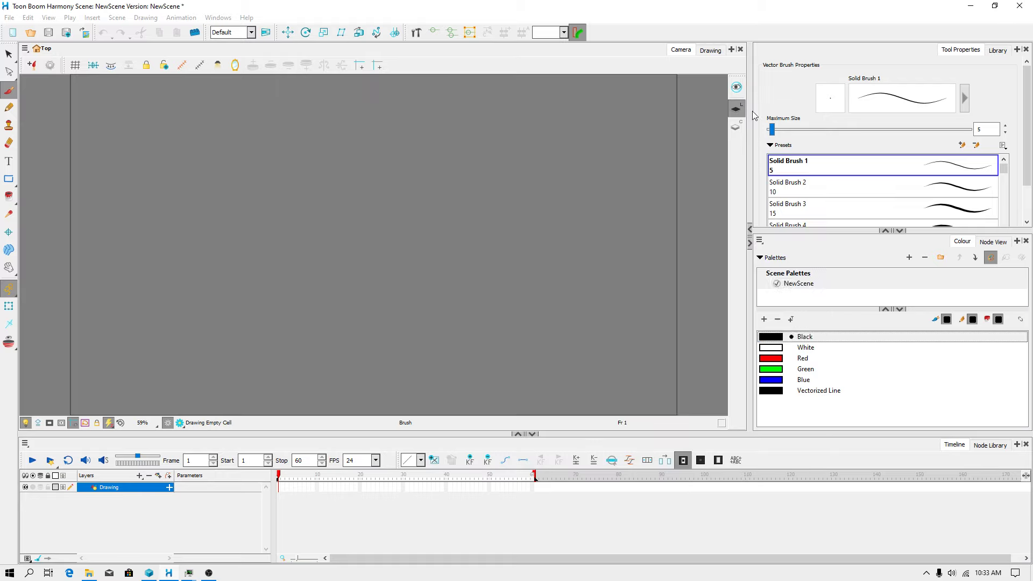
Add a Colour-Card layer and move it beneath the Drawing layer as a separate layer.
click(143, 477)
click(157, 481)
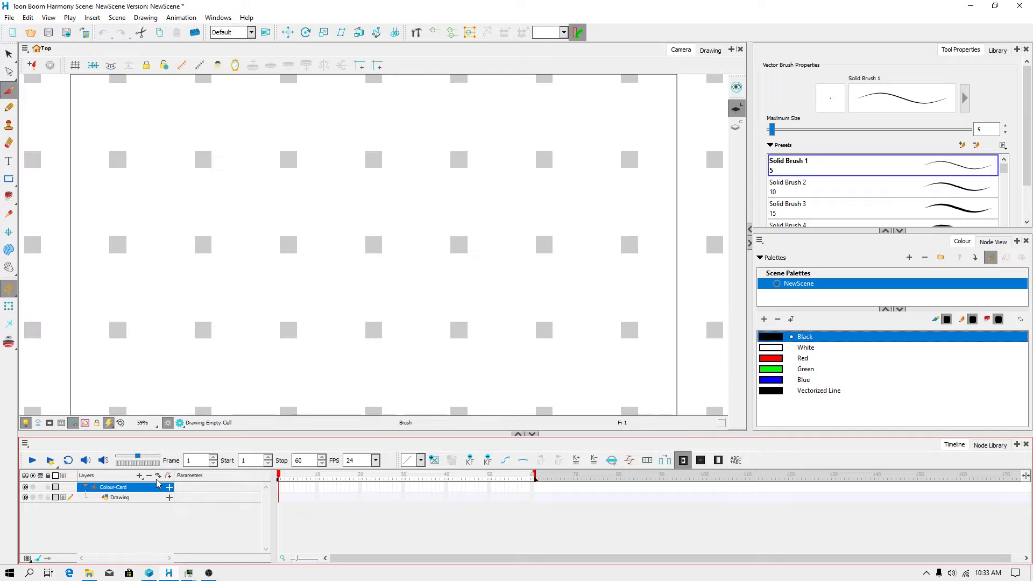
click(125, 497)
click(127, 487)
drag(115, 488, 114, 501)
click(113, 487)
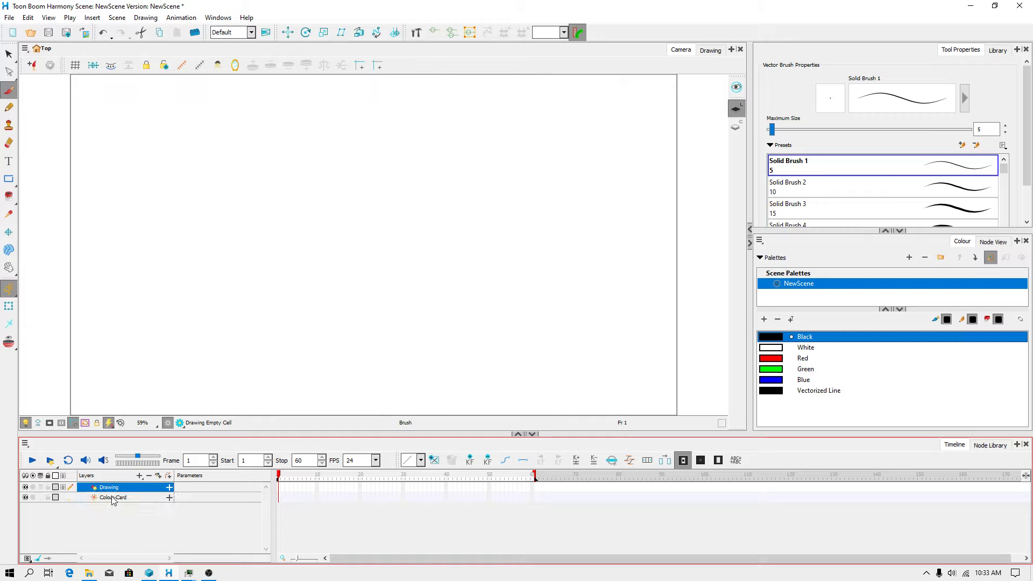
key(ctrl+z)
key(ctrl+shift+z)
Set the scene's frame rate to 4 FPS in the scene settings, keeping the 1920 × 1080 resolution.
click(172, 19)
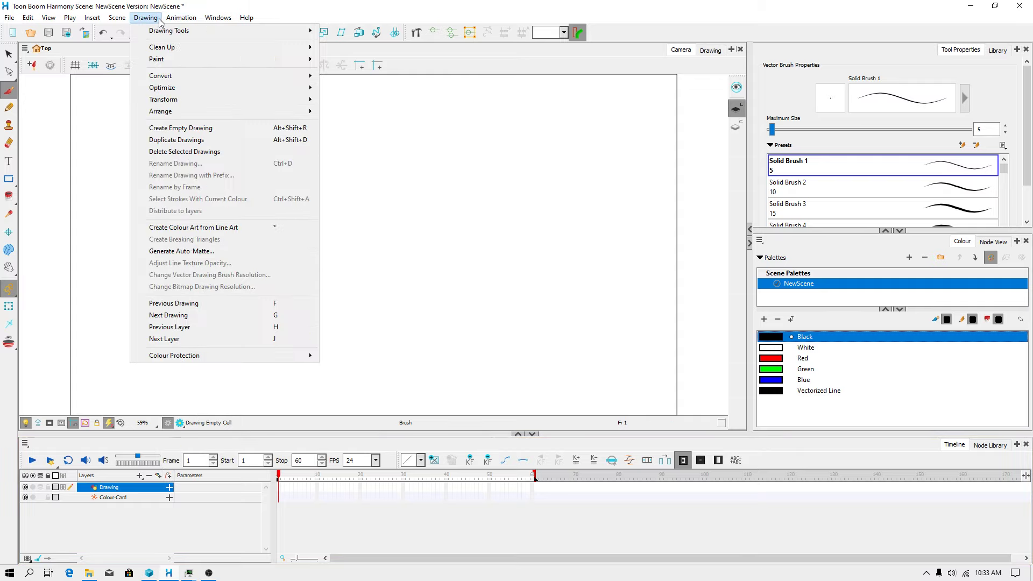
mouse_move(117, 17)
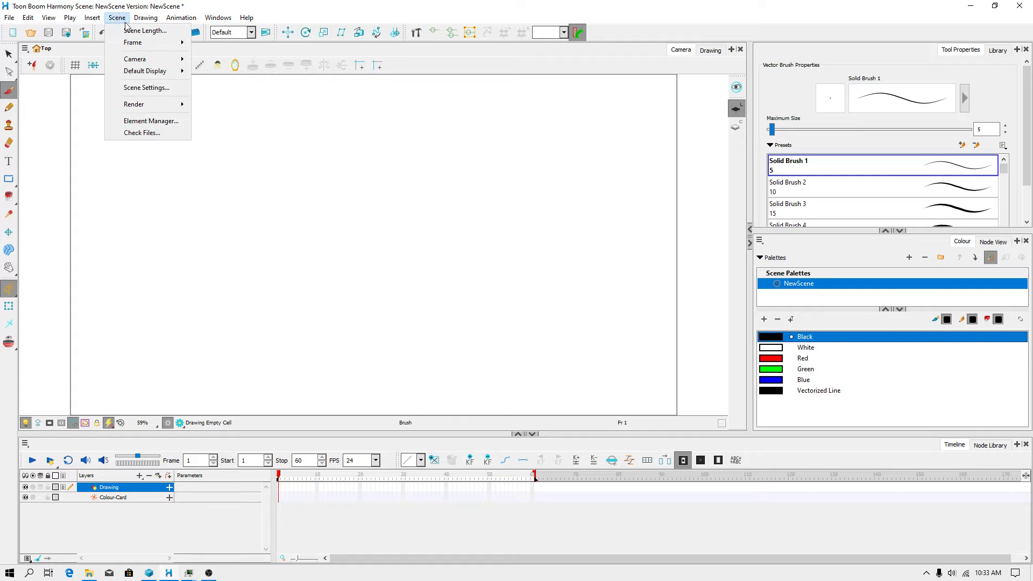
mouse_move(141, 61)
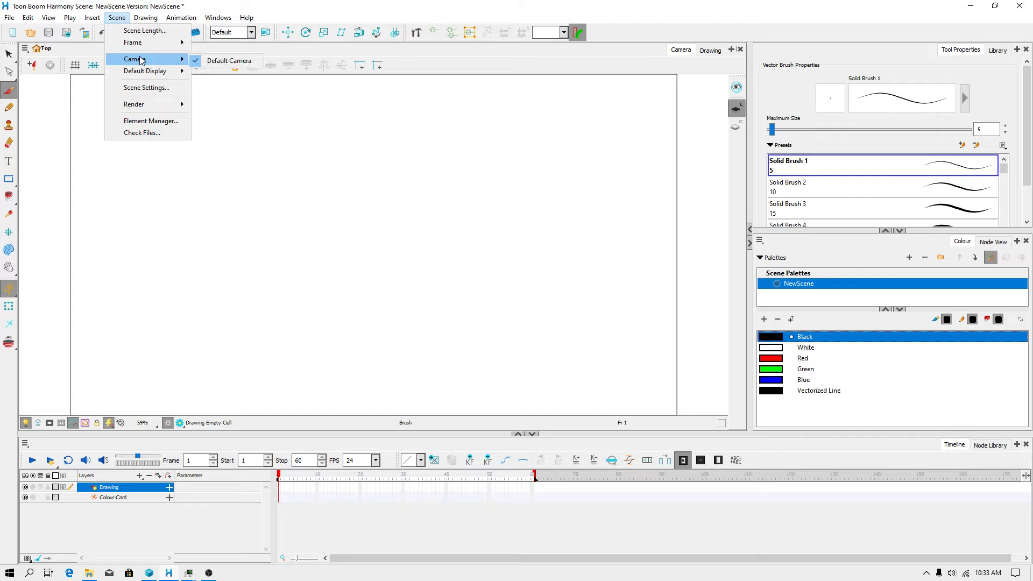
click(150, 88)
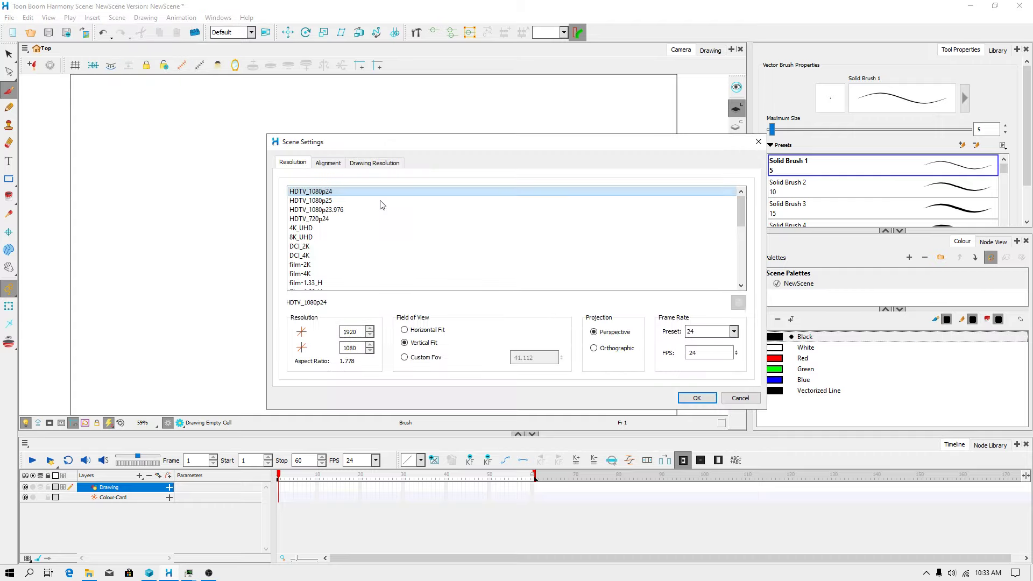
click(704, 353)
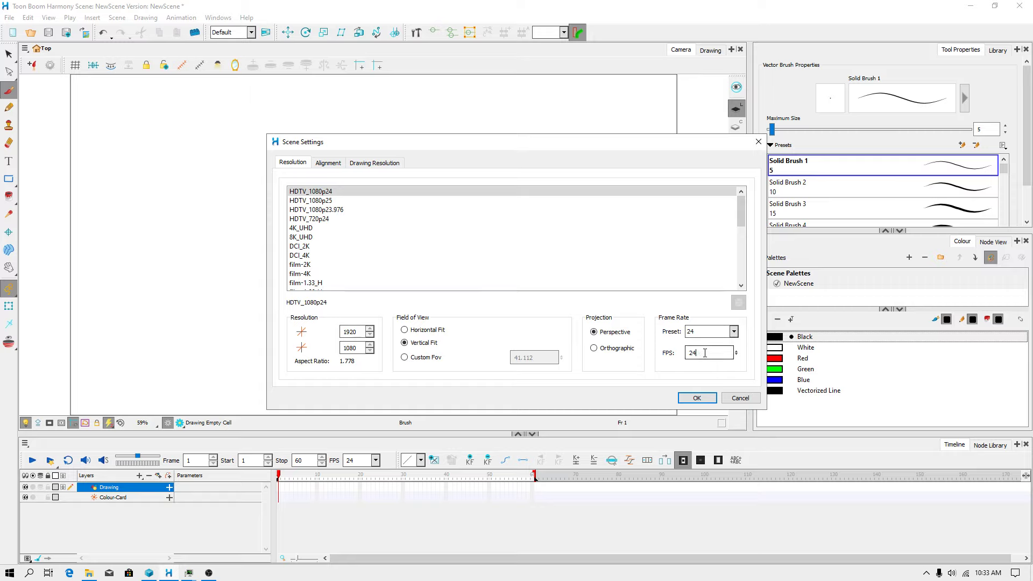
double_click(705, 352)
text(4)
click(699, 400)
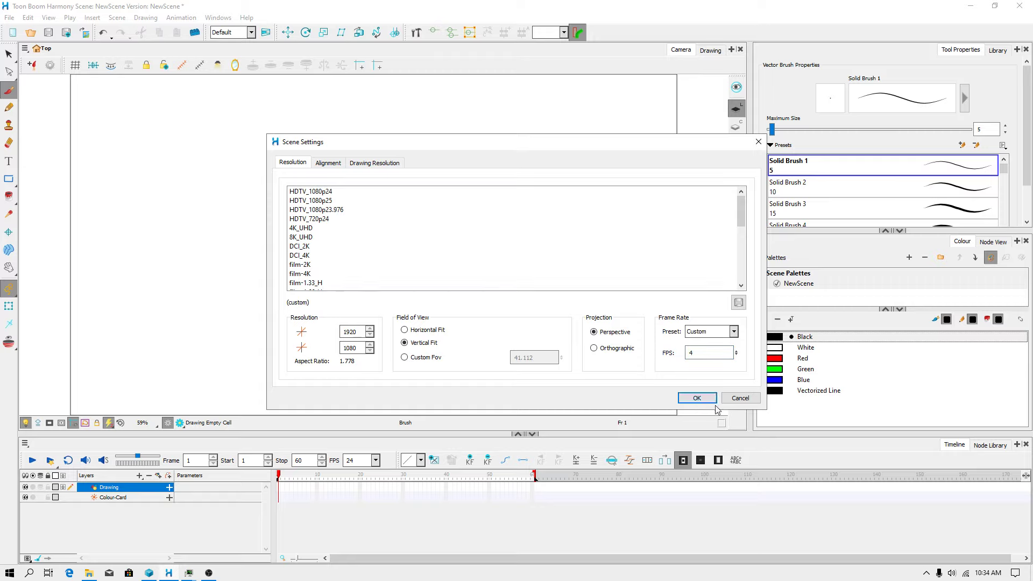
click(695, 352)
click(692, 400)
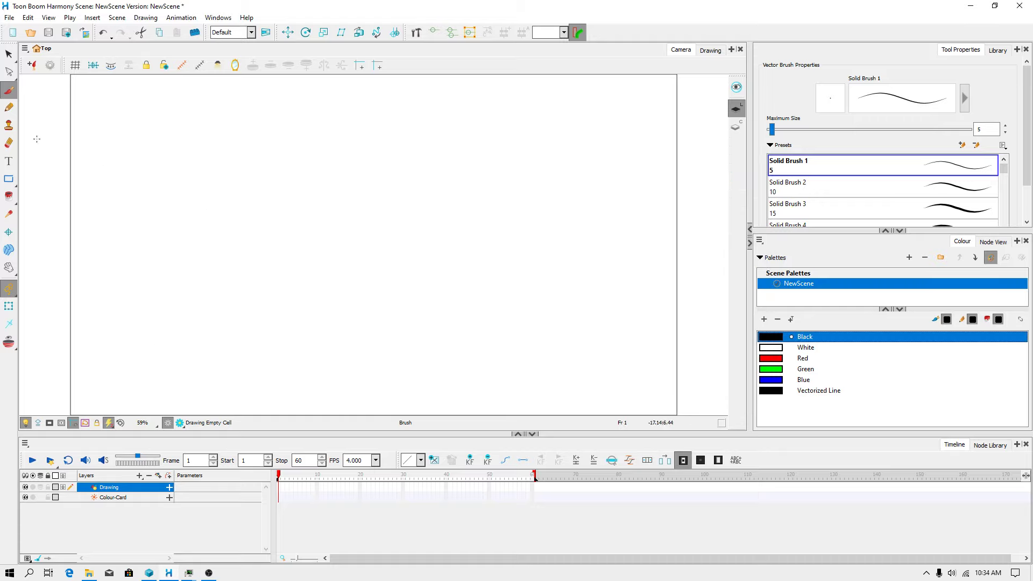
Brush a black head outline with ears on frame 1 of the Drawing layer, and add two thick outlined eyebrows.
mouse_move(188, 206)
mouse_down()
mouse_move(202, 269)
mouse_move(190, 269)
mouse_move(205, 292)
mouse_move(269, 324)
mouse_move(291, 317)
mouse_move(320, 280)
mouse_move(330, 189)
mouse_up()
scroll(229, 272, up, 2)
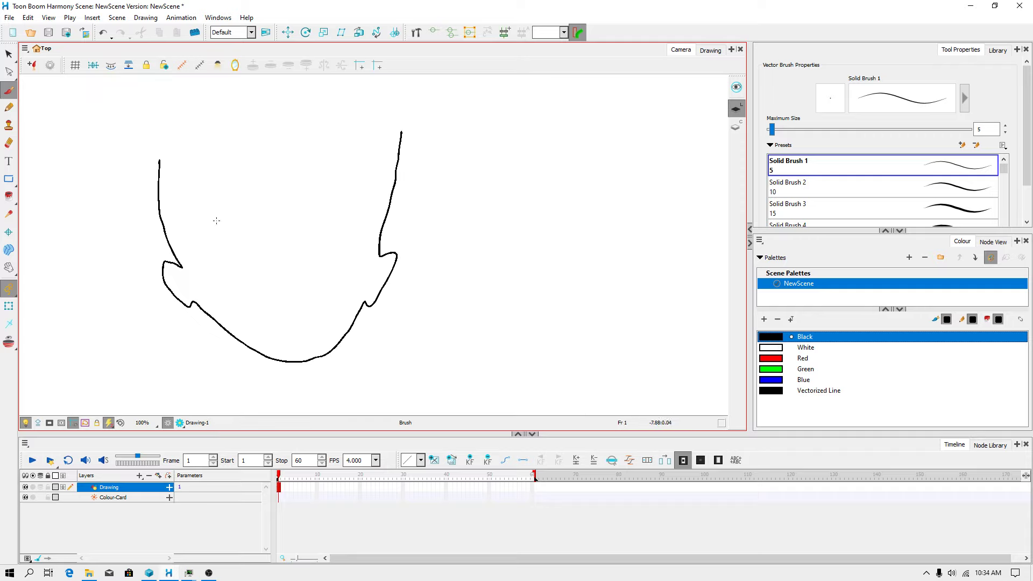
mouse_move(182, 201)
mouse_down()
mouse_move(205, 164)
mouse_move(242, 149)
mouse_move(242, 166)
mouse_move(182, 202)
mouse_up()
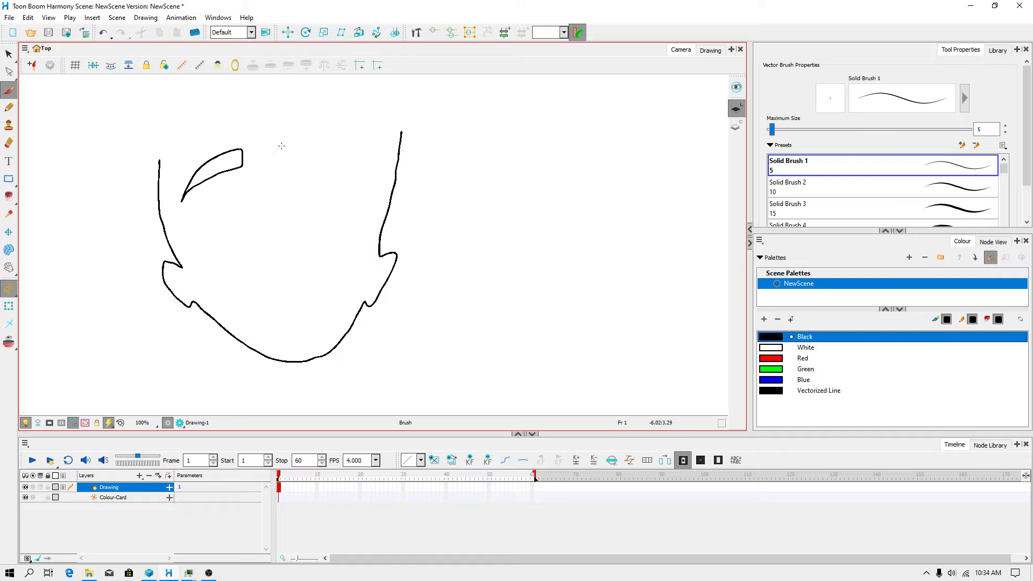
mouse_move(280, 161)
mouse_down()
mouse_move(330, 162)
mouse_move(351, 176)
mouse_move(302, 144)
mouse_move(280, 146)
mouse_up()
Draw the face details: two round eyes with pupils, a small nose, a wide smiling mouth and inner-ear lines.
mouse_move(233, 192)
mouse_down()
mouse_move(214, 217)
mouse_move(230, 231)
mouse_move(231, 208)
mouse_up()
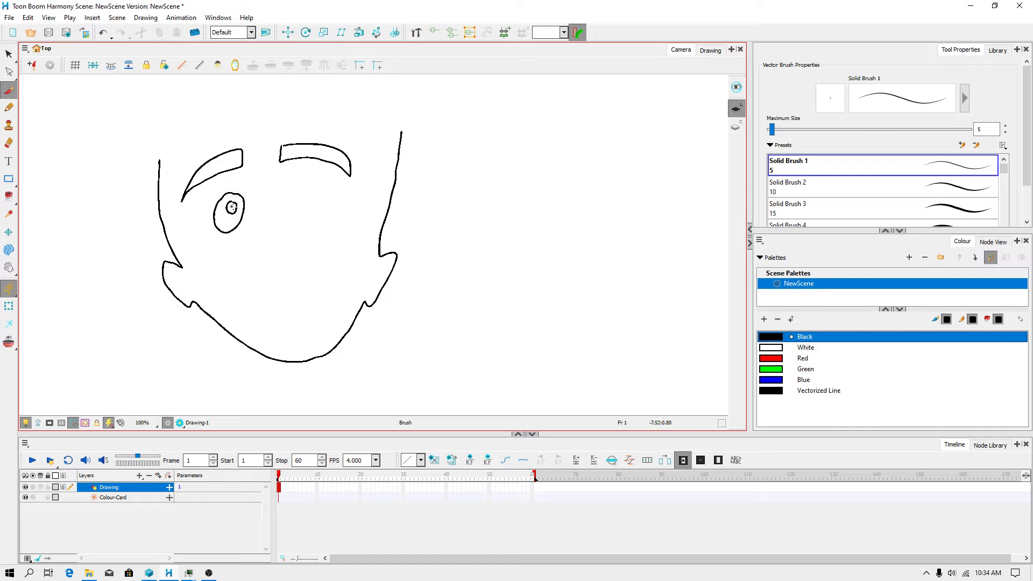
mouse_move(284, 185)
mouse_down()
mouse_move(272, 211)
mouse_move(294, 230)
mouse_move(317, 206)
mouse_move(297, 196)
mouse_up()
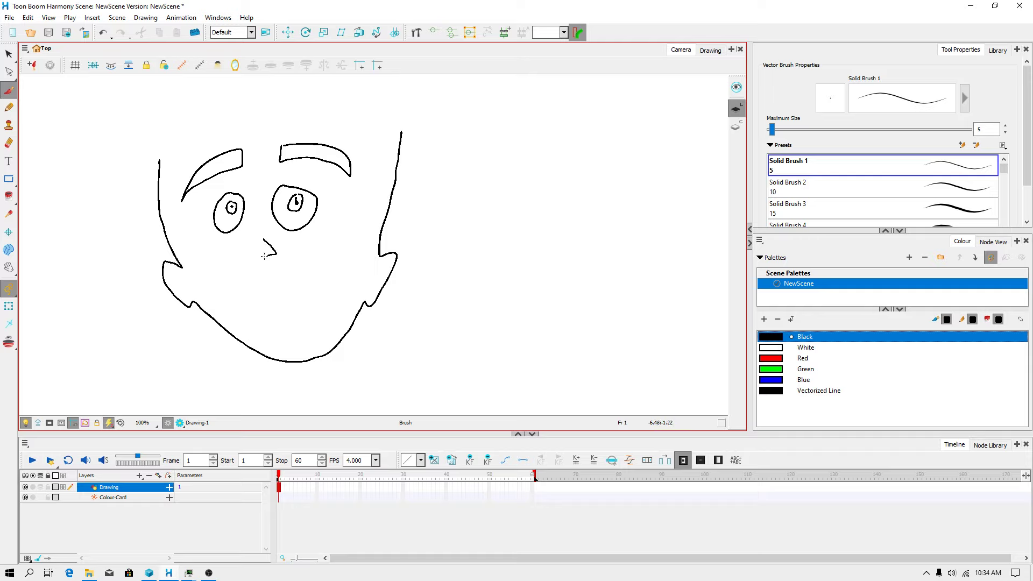
mouse_move(227, 271)
mouse_down()
mouse_move(302, 288)
mouse_move(334, 261)
mouse_move(336, 280)
mouse_move(325, 311)
mouse_move(288, 329)
mouse_move(261, 327)
mouse_move(240, 308)
mouse_move(226, 274)
mouse_move(260, 305)
mouse_move(311, 290)
mouse_move(333, 262)
mouse_move(316, 288)
mouse_move(281, 301)
mouse_move(252, 301)
mouse_move(226, 273)
mouse_up()
key(ctrl+z)
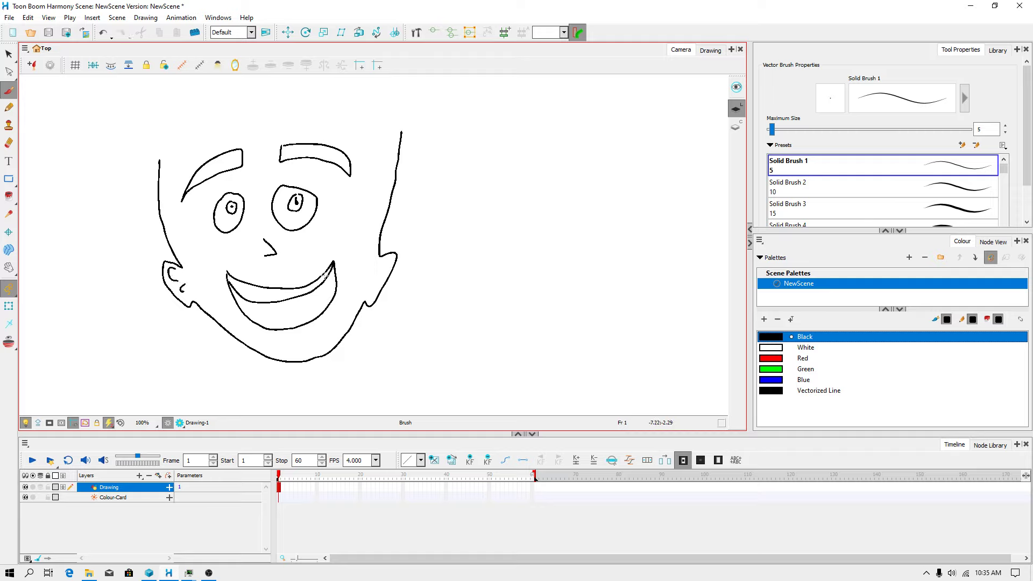
drag(377, 273, 376, 274)
Draw a rounded cap above the head, with a curved brim band, a dome and a small knob on top.
scroll(197, 179, down, 3)
scroll(203, 151, up, 3)
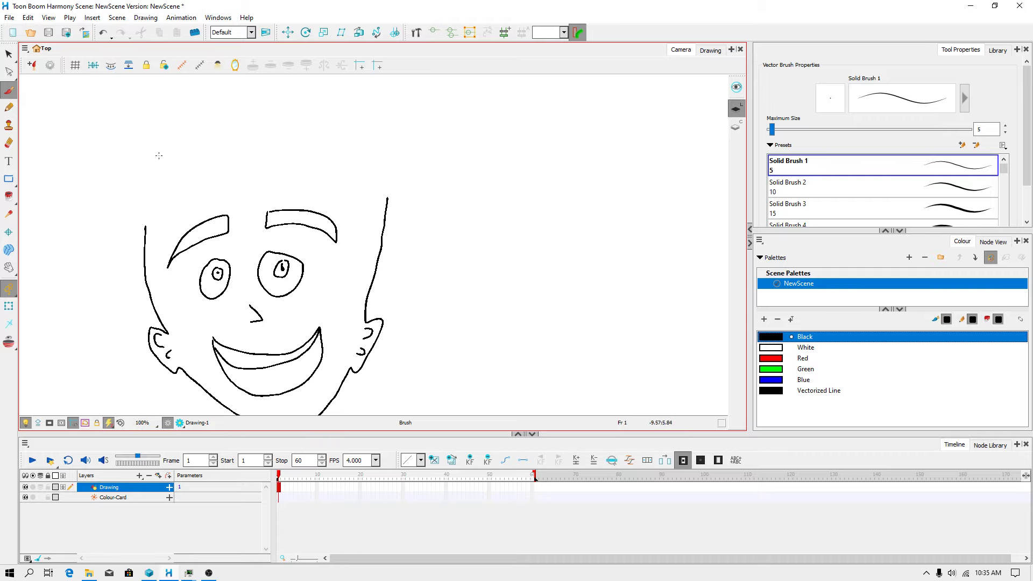
mouse_move(159, 155)
mouse_down()
mouse_move(298, 179)
mouse_move(355, 165)
mouse_move(359, 134)
mouse_up()
scroll(250, 145, down, 3)
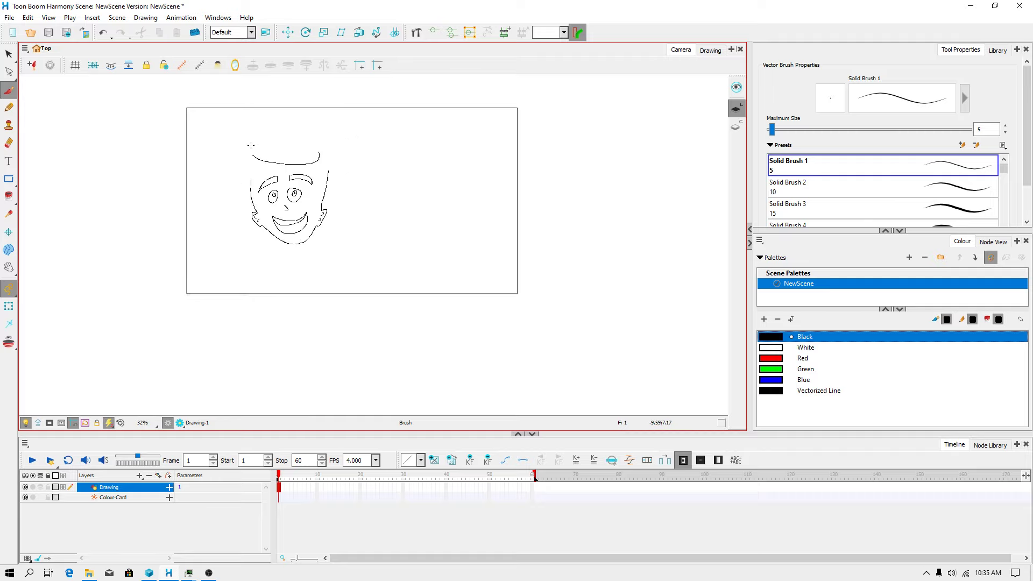
scroll(251, 146, up, 3)
mouse_move(257, 168)
mouse_down()
mouse_move(265, 133)
mouse_move(327, 81)
mouse_move(384, 103)
mouse_move(420, 158)
mouse_move(367, 173)
mouse_move(258, 170)
mouse_up()
scroll(258, 170, up, 4)
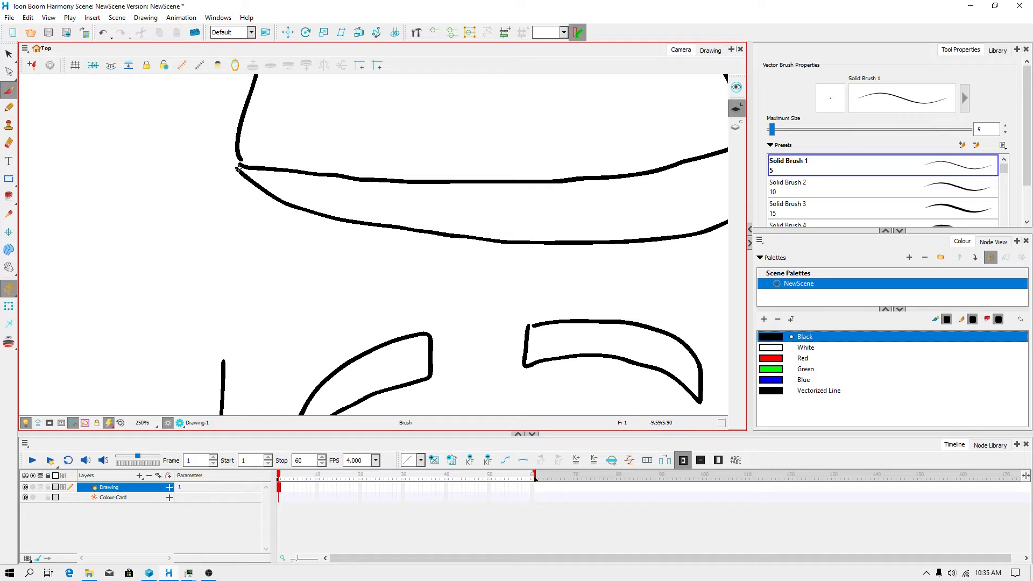
scroll(239, 160, down, 2)
scroll(515, 148, up, 1)
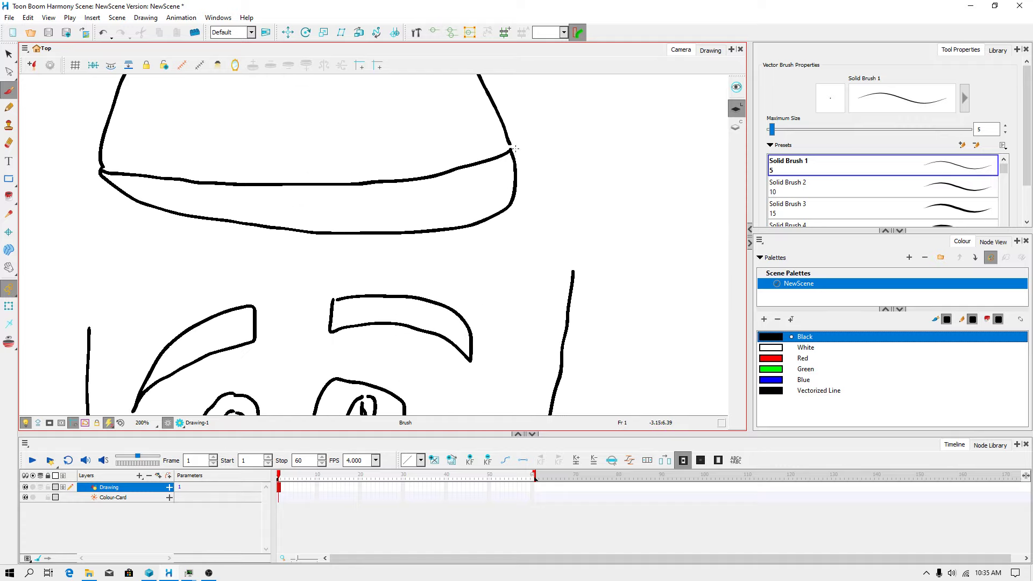
drag(443, 138, 478, 357)
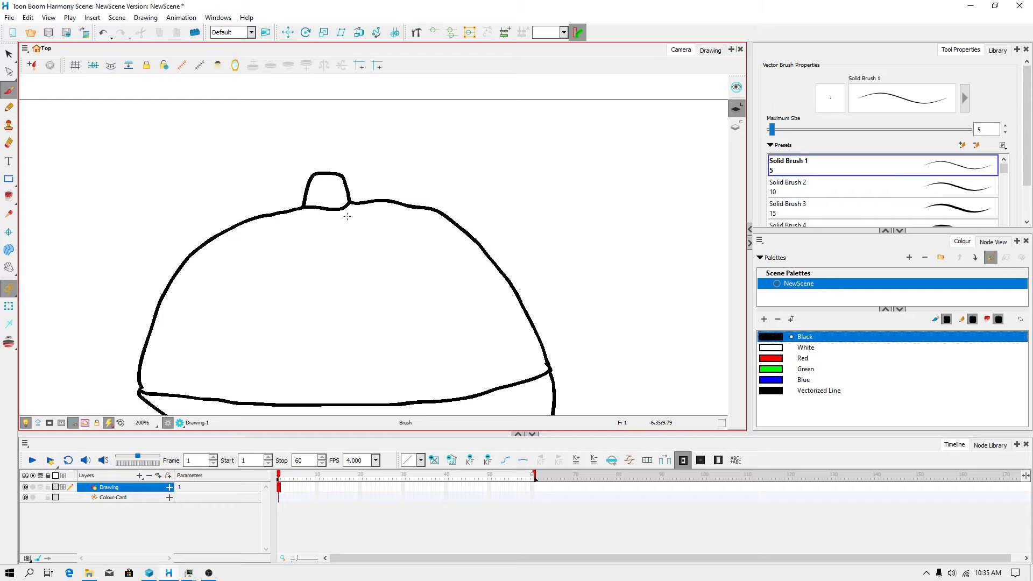
scroll(331, 231, down, 3)
scroll(332, 230, up, 2)
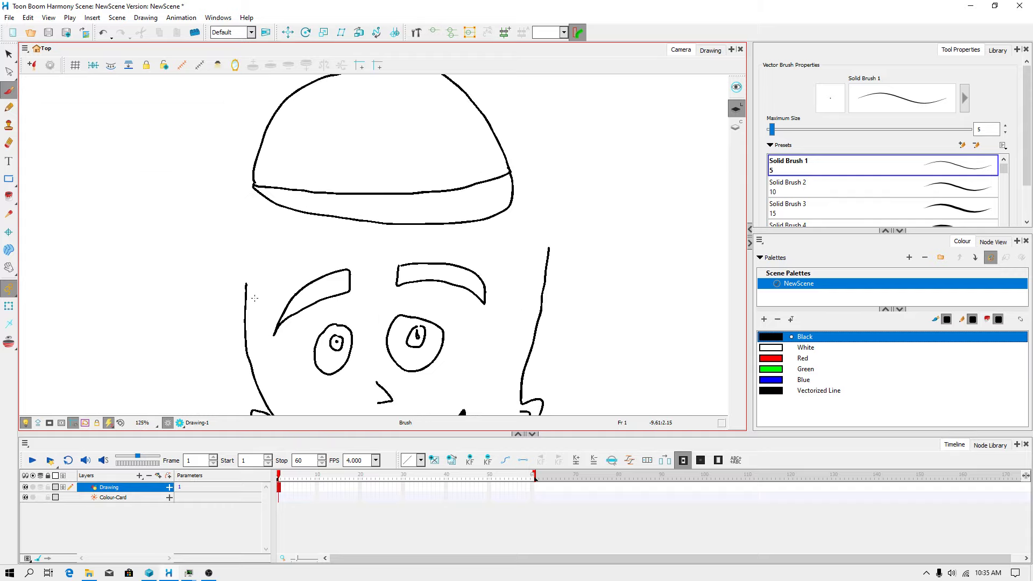
Draw spiky hair sticking out on the left side and a zigzag fringe under the cap, joined to the face outline.
scroll(255, 297, up, 2)
mouse_move(352, 194)
mouse_down()
mouse_move(390, 144)
mouse_move(361, 164)
mouse_move(263, 159)
mouse_move(279, 156)
mouse_move(271, 179)
mouse_move(292, 186)
mouse_up()
scroll(358, 163, down, 4)
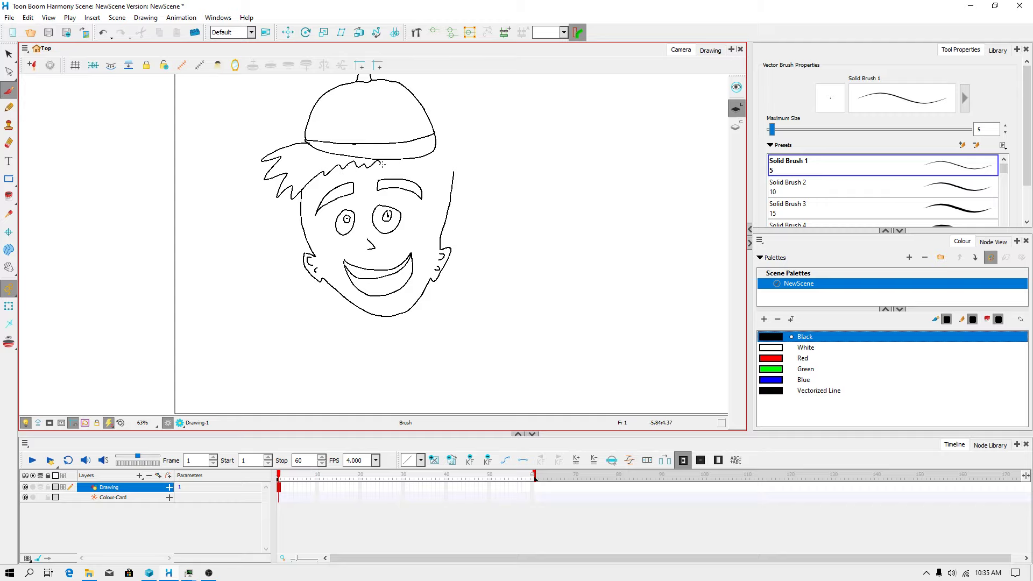
drag(412, 160, 434, 163)
scroll(465, 174, up, 5)
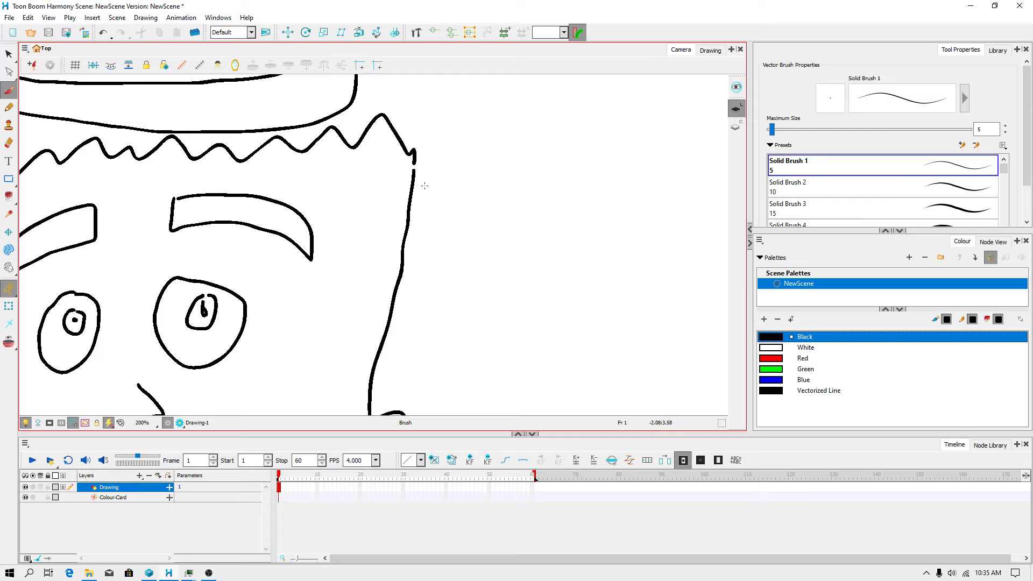
scroll(414, 172, down, 3)
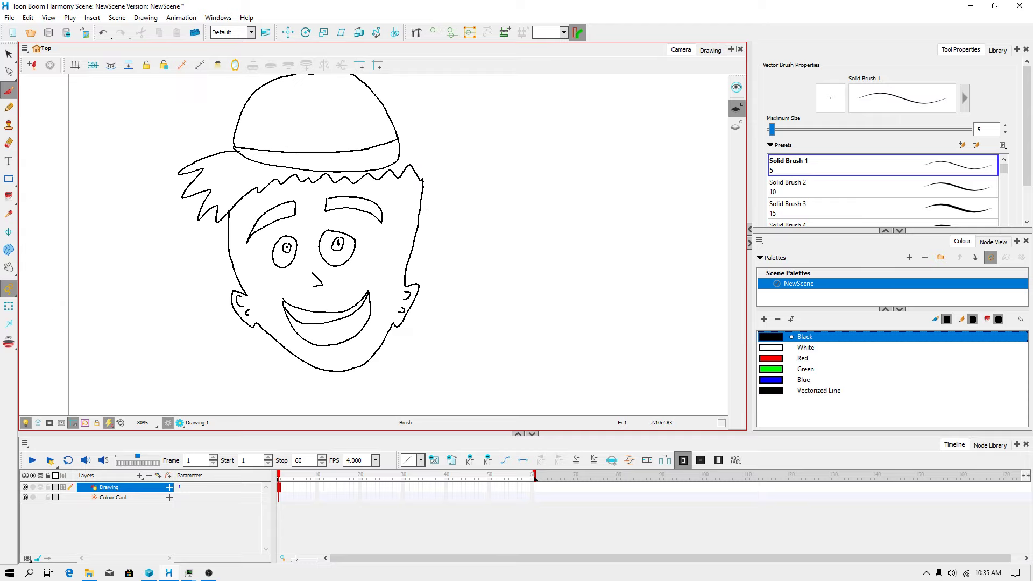
scroll(423, 174, up, 1)
mouse_move(418, 219)
mouse_down()
mouse_move(452, 188)
mouse_move(460, 193)
mouse_move(454, 160)
mouse_move(461, 169)
mouse_move(435, 129)
mouse_move(388, 121)
mouse_up()
scroll(452, 191, down, 3)
scroll(425, 165, up, 3)
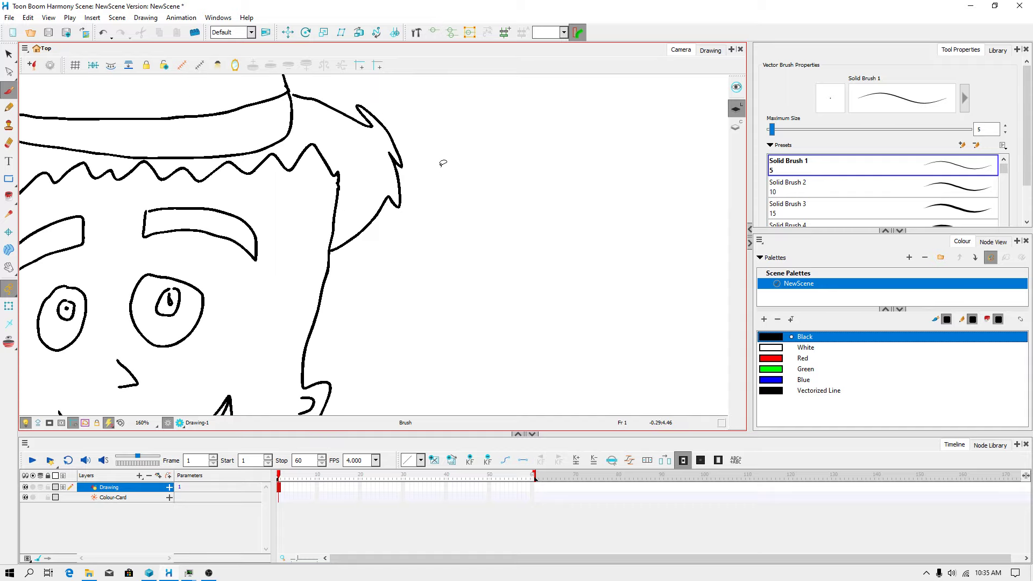
scroll(350, 145, down, 1)
scroll(323, 129, up, 2)
mouse_move(302, 127)
mouse_down()
mouse_move(336, 136)
mouse_move(387, 175)
mouse_move(388, 186)
mouse_move(375, 179)
mouse_move(373, 207)
mouse_move(347, 210)
mouse_move(333, 246)
mouse_up()
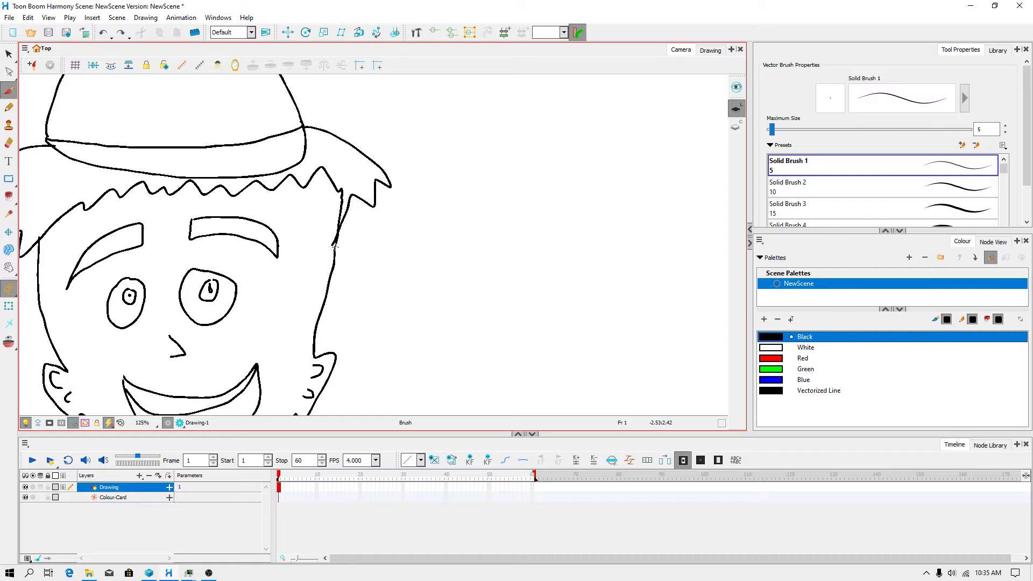
key(ctrl+z)
Draw a spiky tuft of hair on the right side of the head, from the cap's edge to the face outline.
mouse_move(302, 127)
mouse_down()
mouse_move(354, 153)
mouse_move(378, 191)
mouse_move(351, 231)
mouse_move(348, 214)
mouse_move(336, 243)
mouse_up()
scroll(336, 243, down, 3)
scroll(336, 244, up, 3)
scroll(391, 262, down, 1)
drag(390, 263, 389, 37)
scroll(333, 404, down, 2)
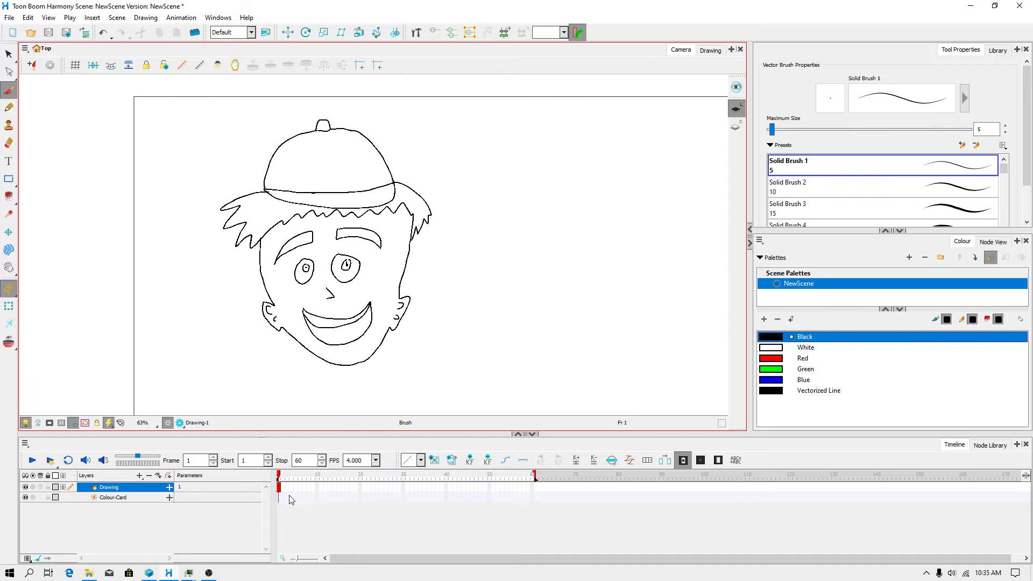
Go to frame 7 of the Drawing layer, enable Onion Skin and extend its backward range to frame 1.
click(305, 488)
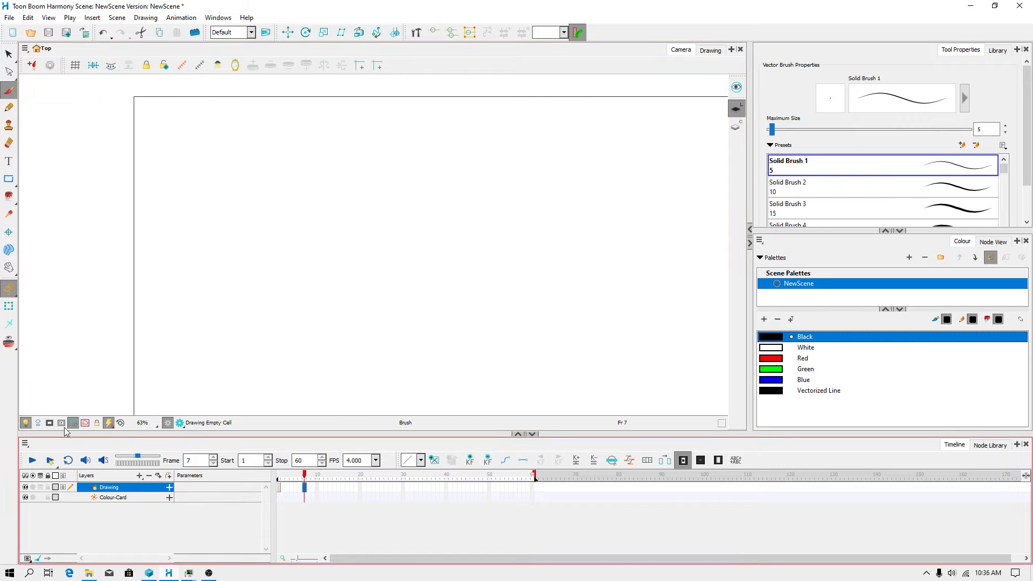
click(9, 347)
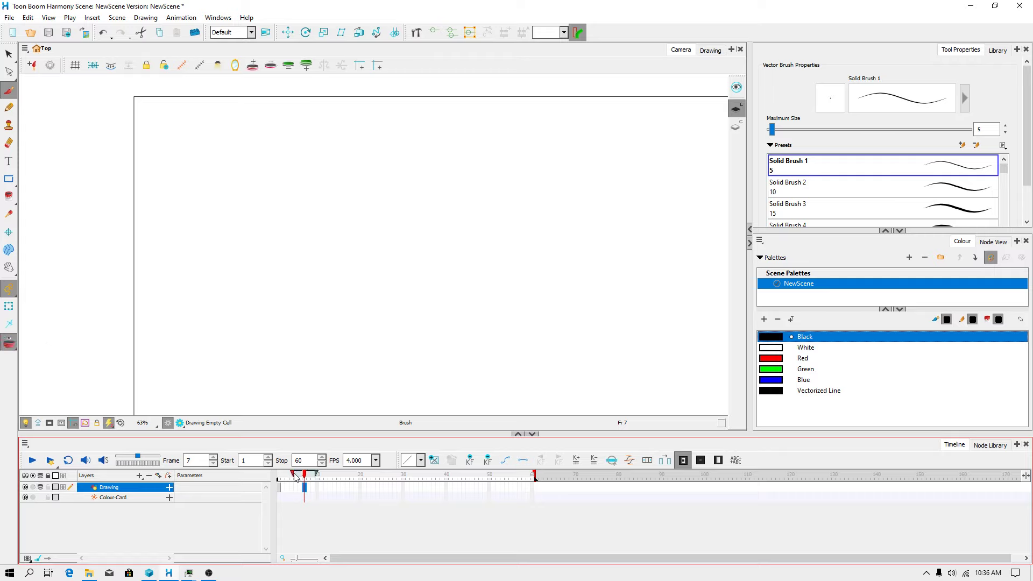
drag(294, 475, 276, 473)
scroll(327, 312, up, 3)
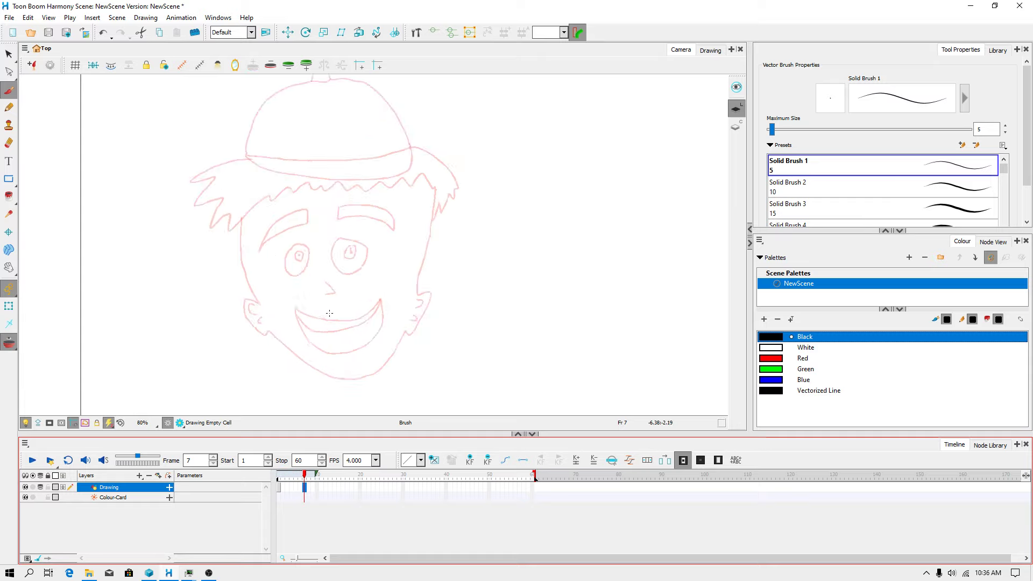
Set the Onion Skin Render Style to Original Colours and its Maximum Wash Value to 0.5 in the Drawing preferences.
click(28, 18)
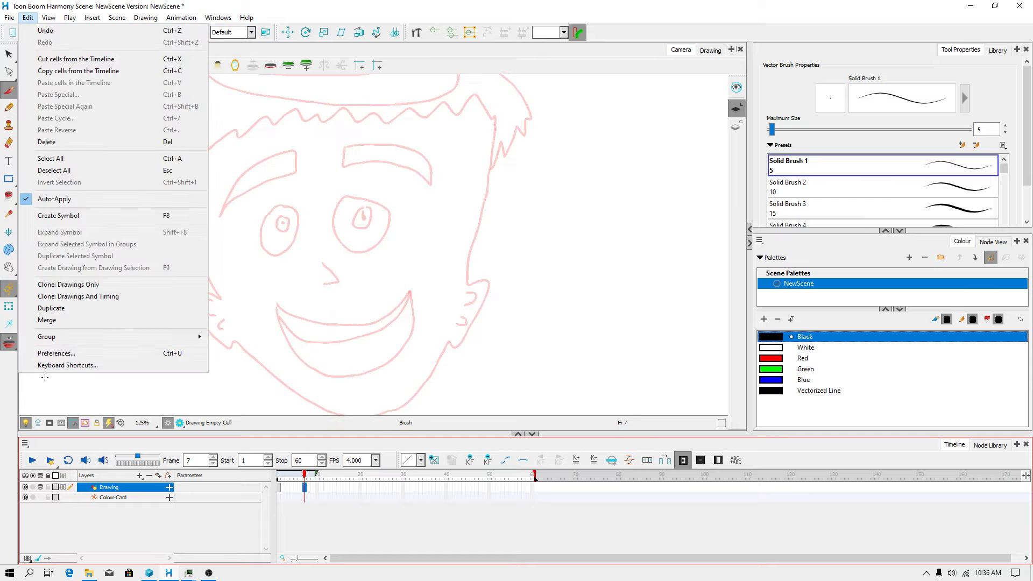
click(57, 355)
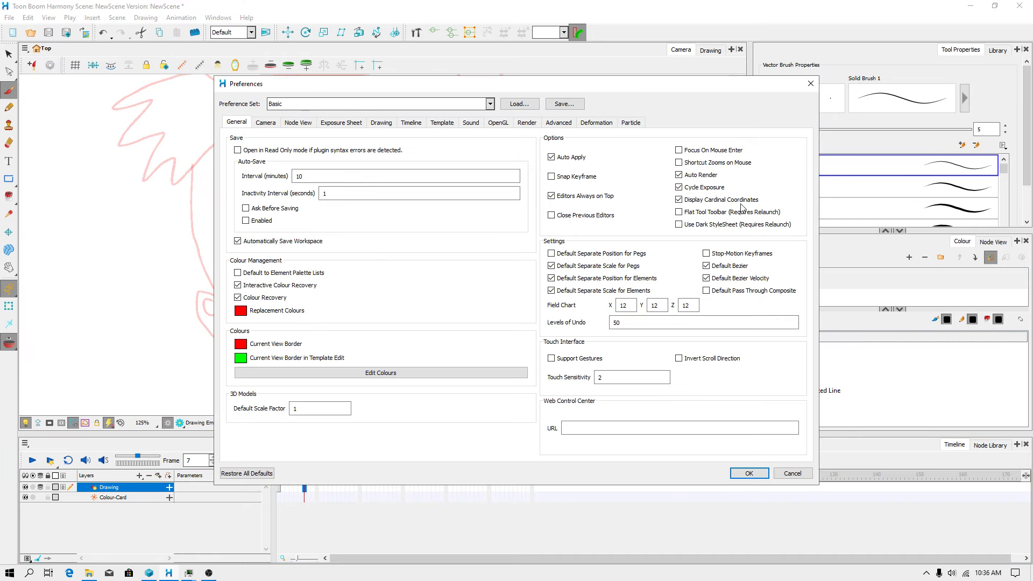
click(572, 124)
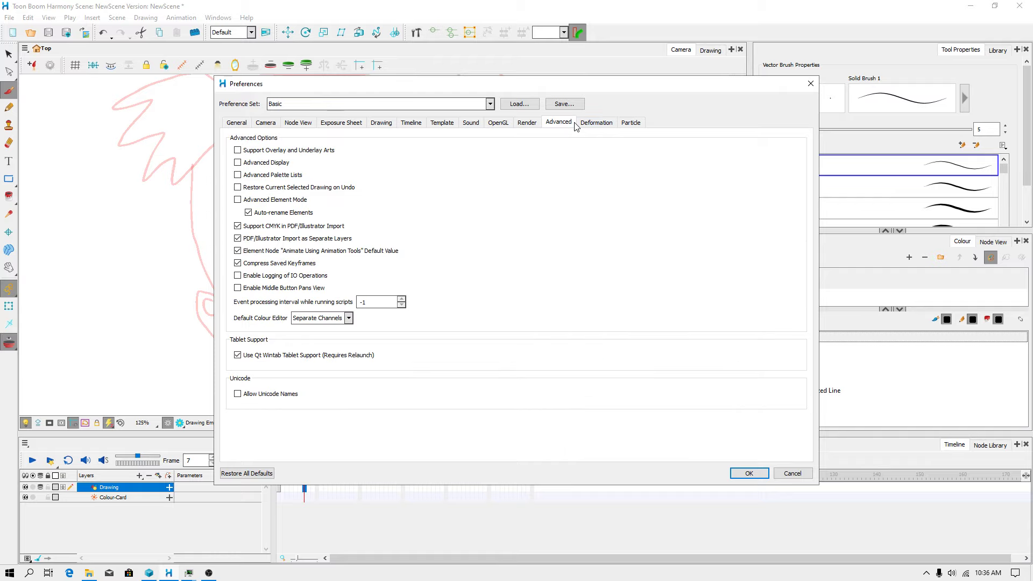
click(526, 122)
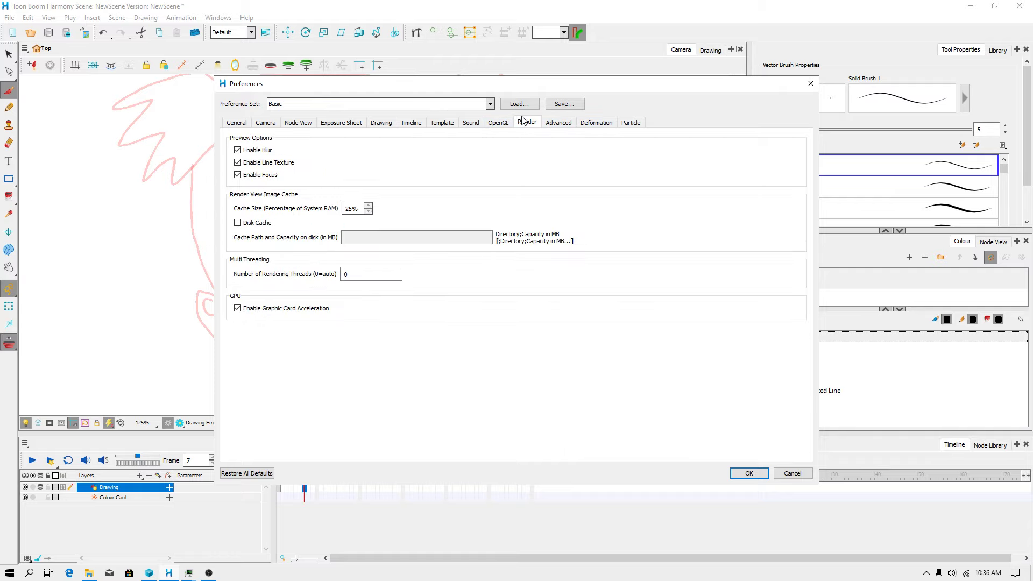
click(381, 123)
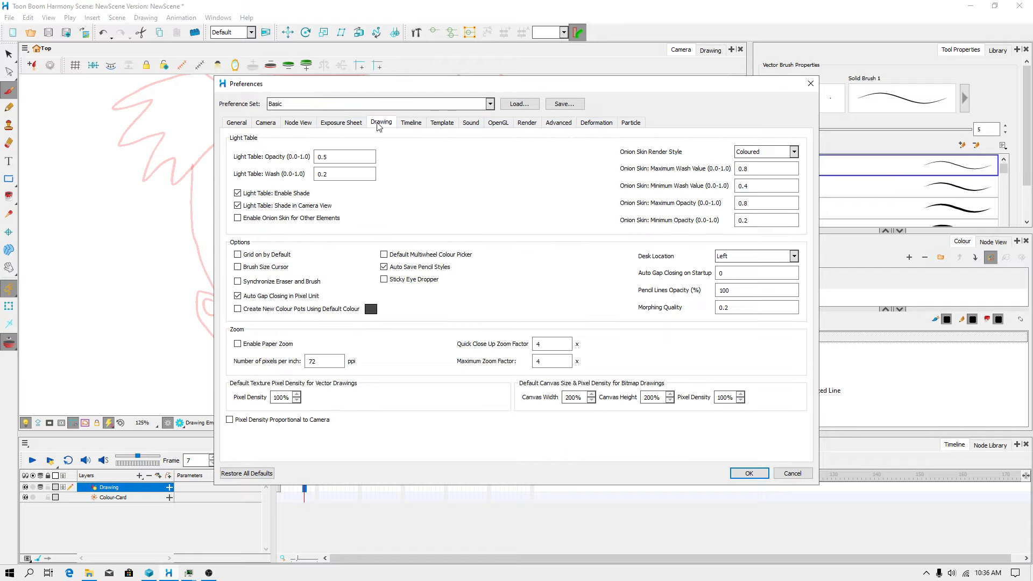
click(794, 153)
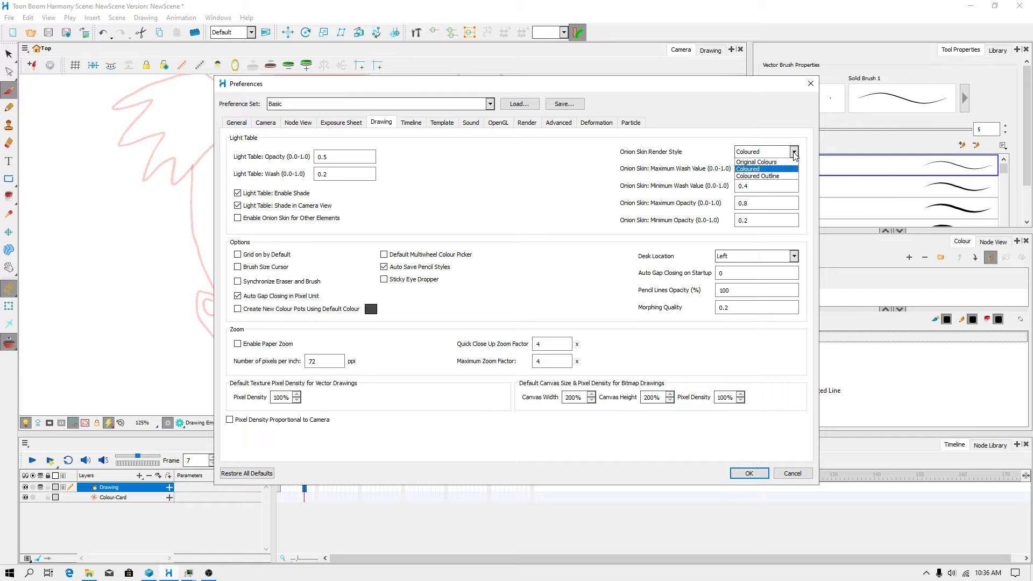
click(786, 164)
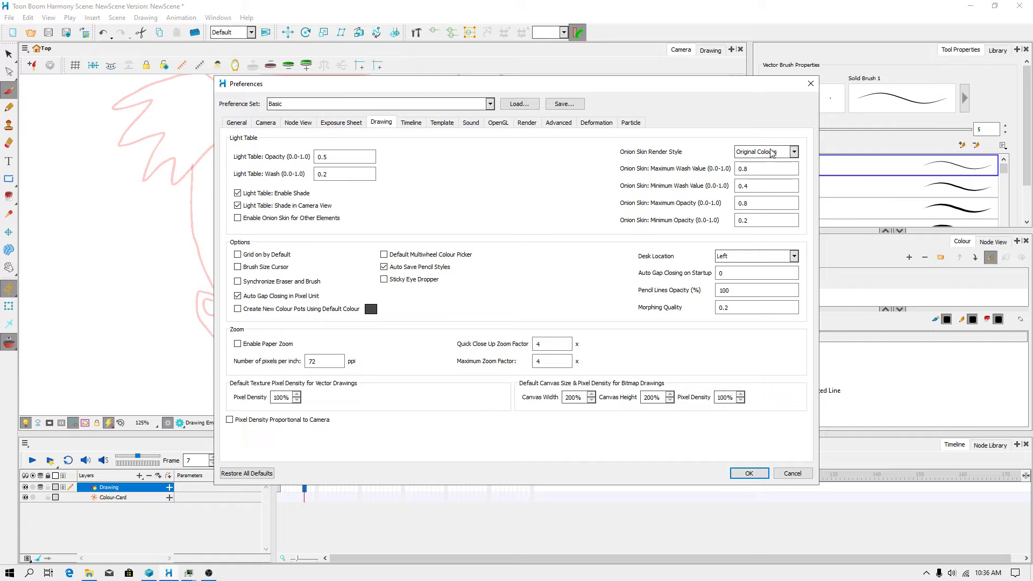
click(773, 153)
click(776, 164)
click(749, 473)
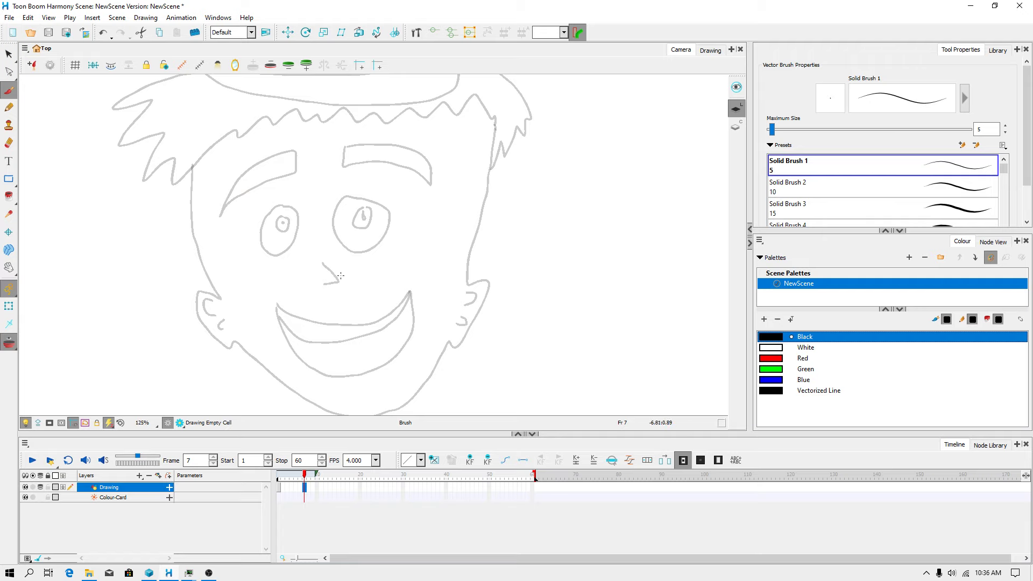
Switch the Onion Skin Render Style back to Coloured in the Drawing preferences.
click(28, 18)
click(89, 351)
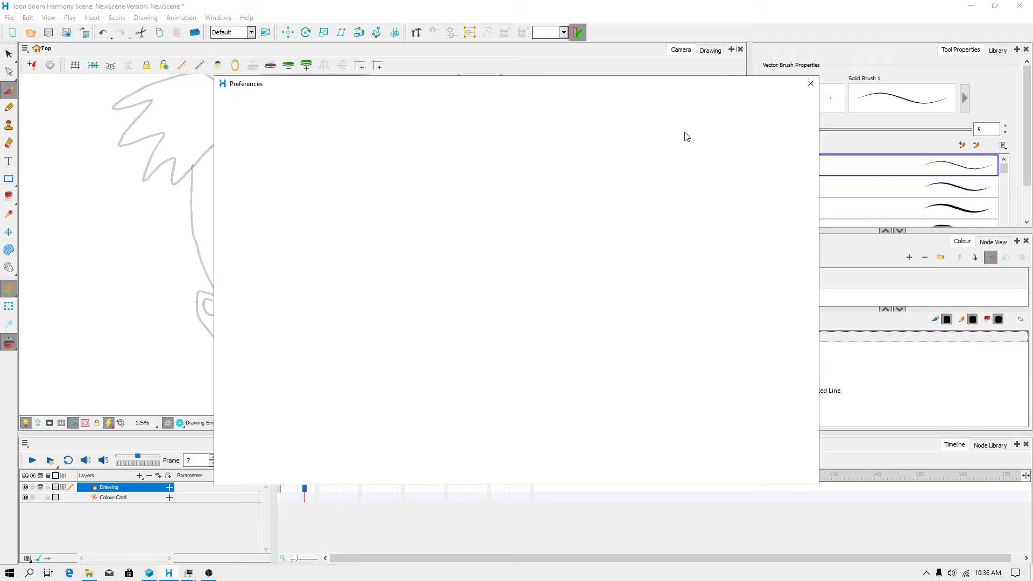
click(378, 123)
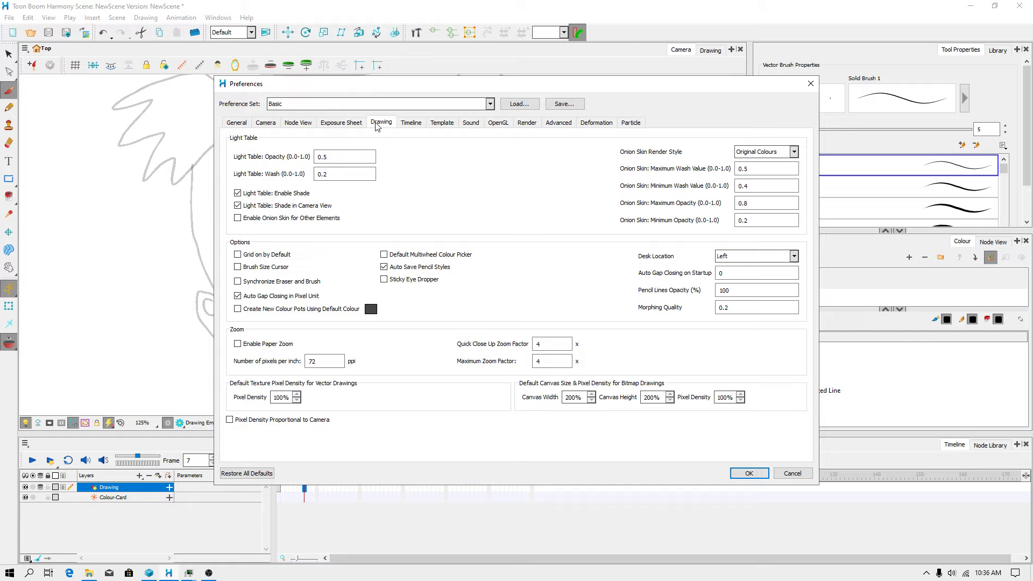
click(793, 152)
click(755, 168)
click(749, 473)
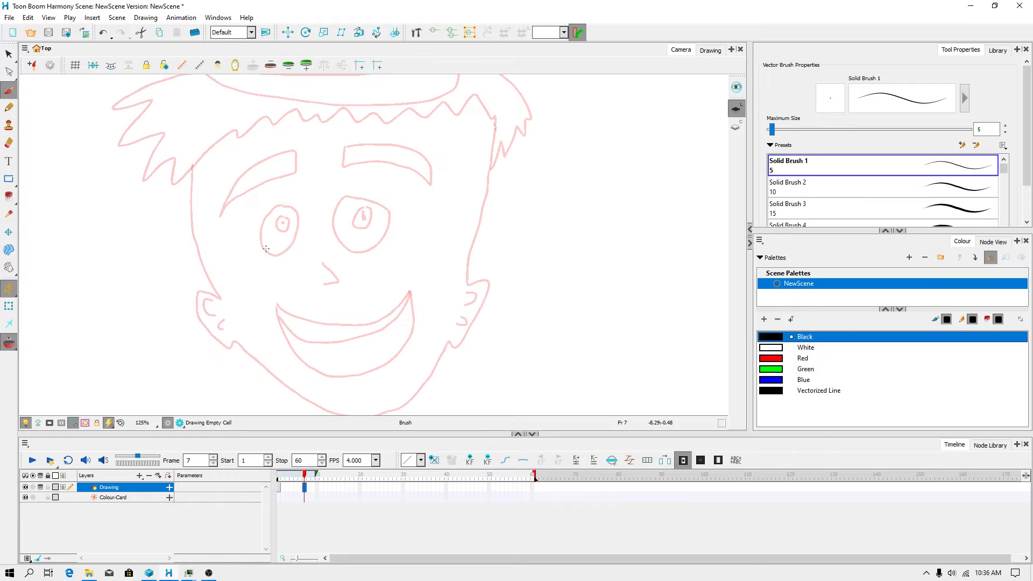
On frame 7, draw the left eyebrow slightly lower than its onion-skinned outline and start the right eyebrow with its short inner edge.
scroll(271, 254, down, 3)
scroll(286, 254, up, 2)
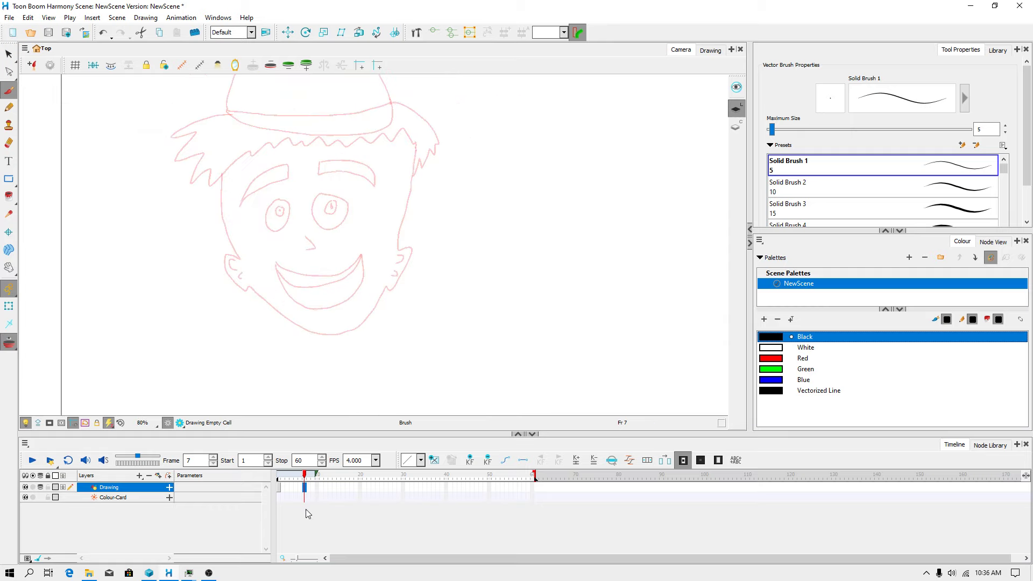
scroll(286, 254, up, 4)
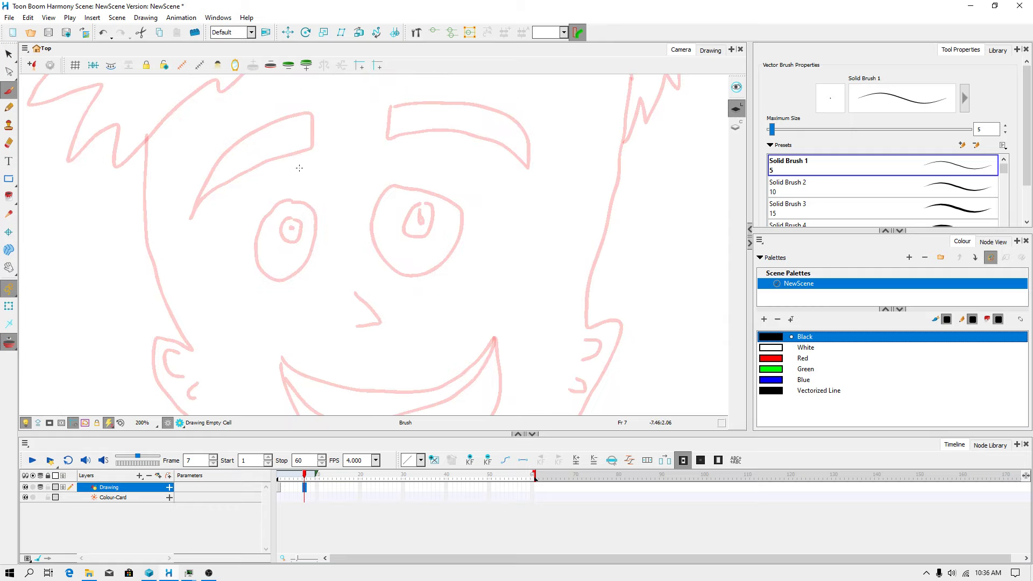
mouse_move(308, 174)
mouse_down()
mouse_move(230, 188)
mouse_move(192, 213)
mouse_move(242, 144)
mouse_move(306, 128)
mouse_move(310, 172)
mouse_up()
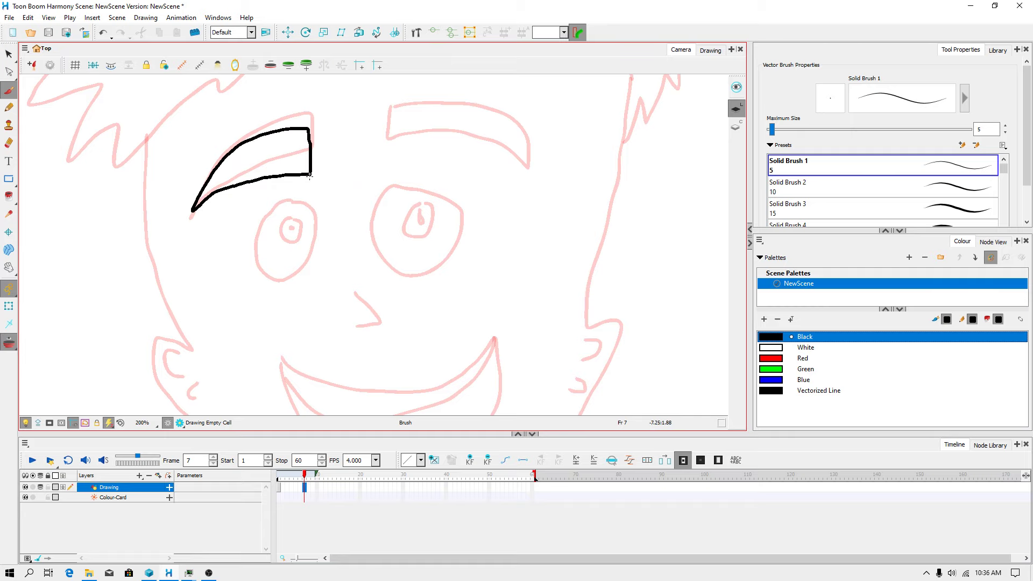
drag(383, 126, 380, 162)
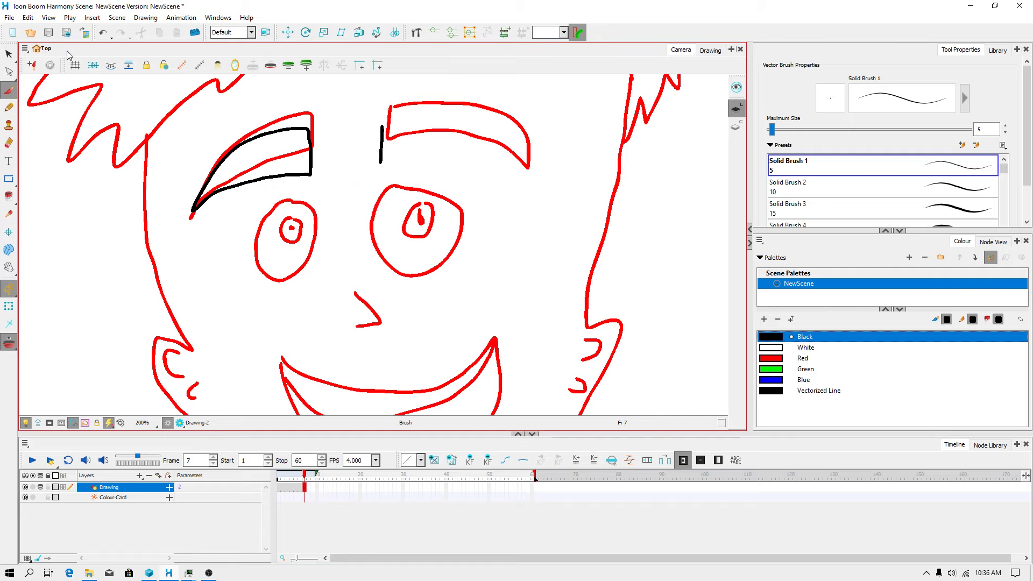
Set the Onion Skin Maximum Wash Value to 0.9 in the Drawing preferences.
click(28, 17)
click(63, 356)
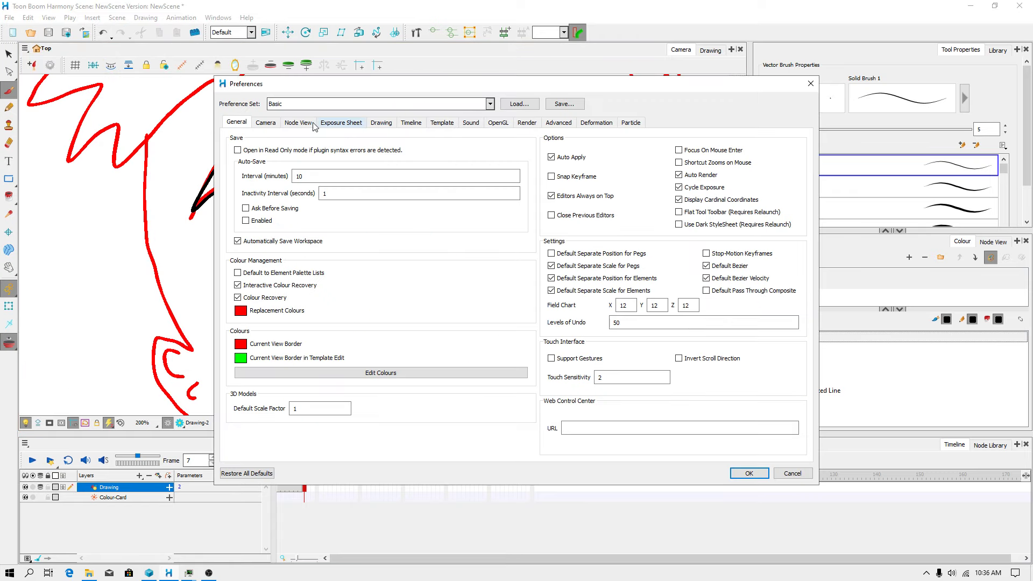
click(380, 124)
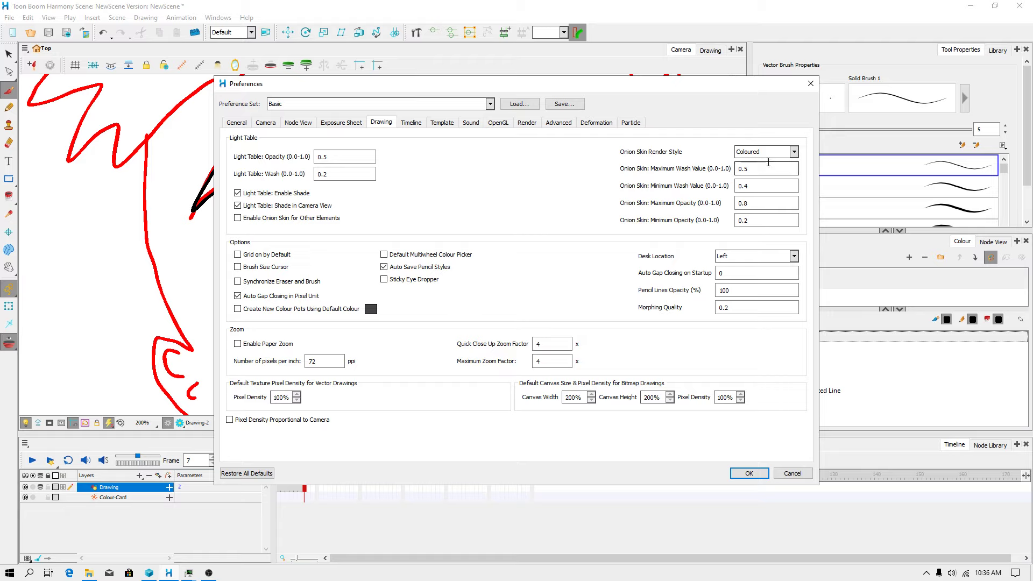
drag(751, 171, 745, 169)
text(8)
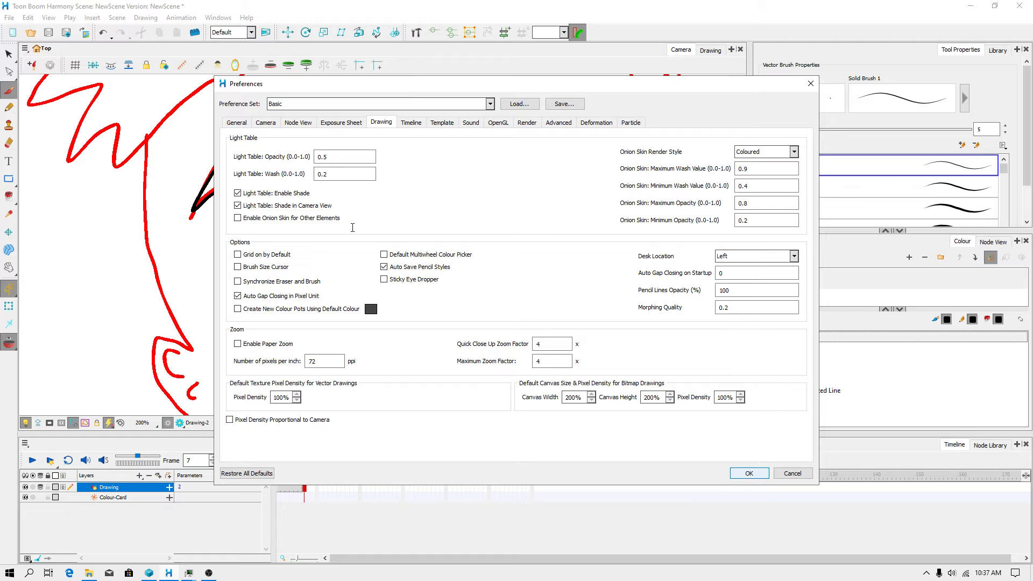
click(756, 473)
Set the Onion Skin Maximum Wash, Minimum Wash and Maximum Opacity values to 0.2 in the Drawing preferences.
click(26, 18)
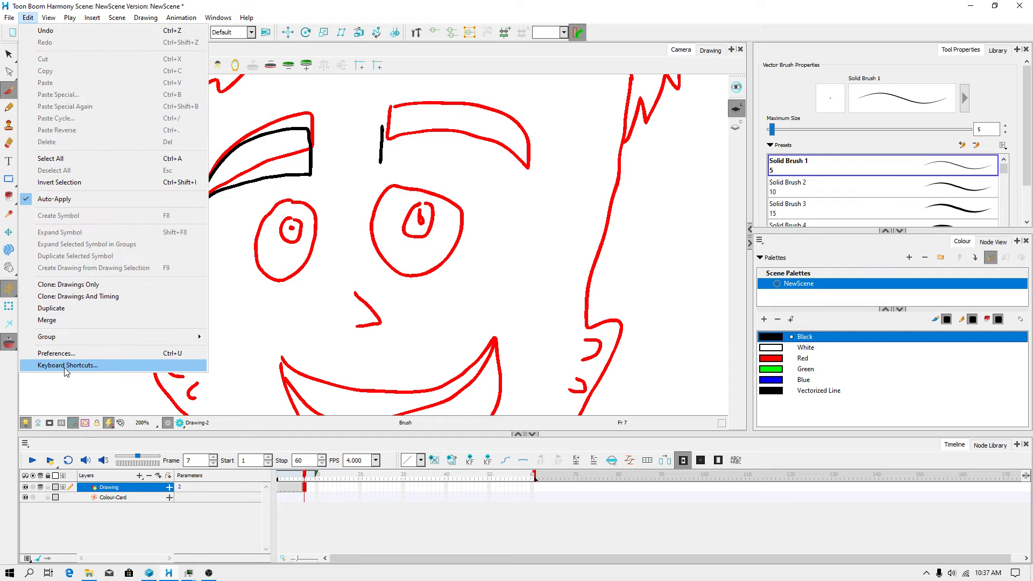
click(86, 350)
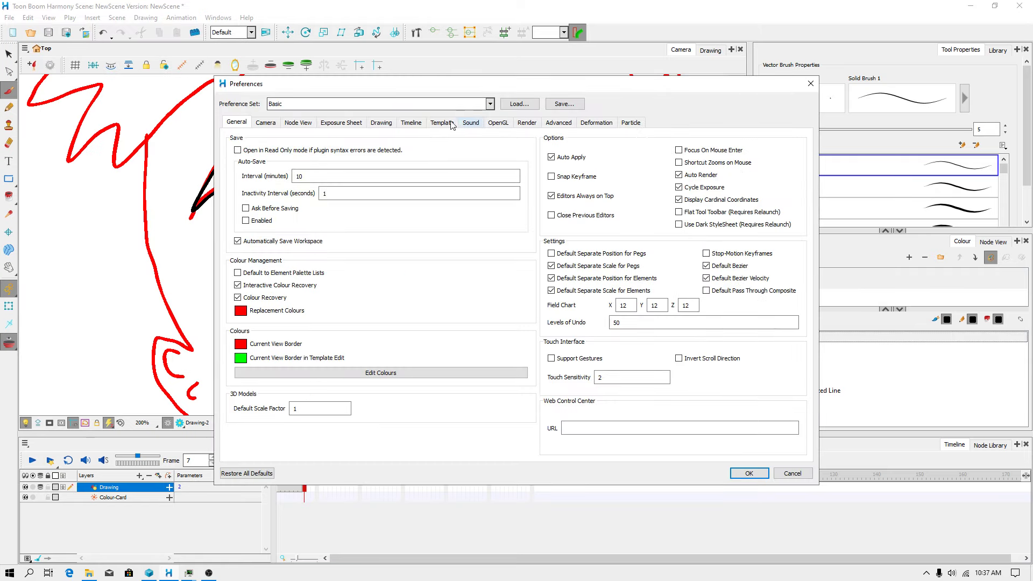
click(382, 122)
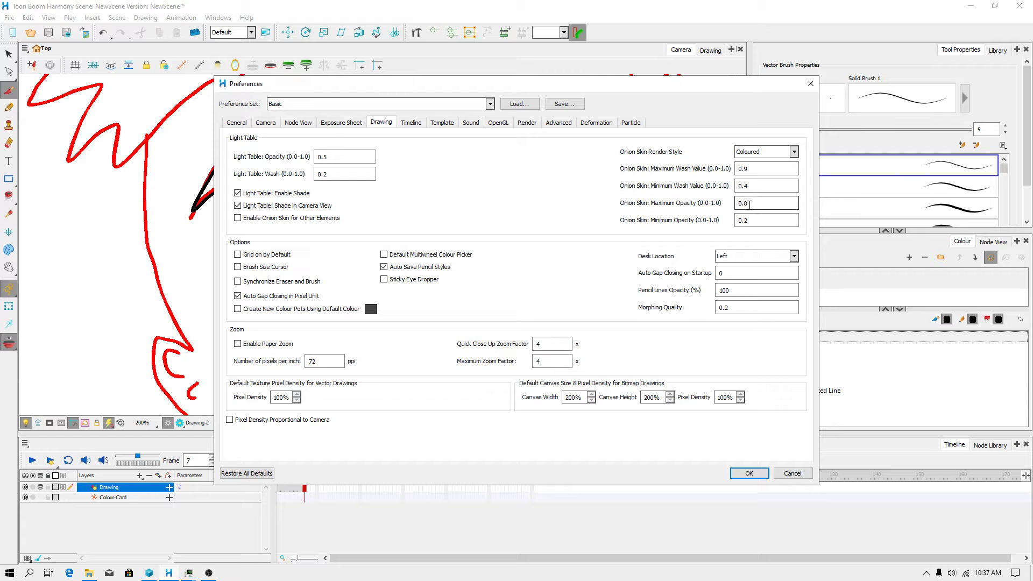
drag(749, 204, 744, 204)
text(2)
key(shift+Tab)
text(0.2)
drag(749, 170, 744, 170)
text(2)
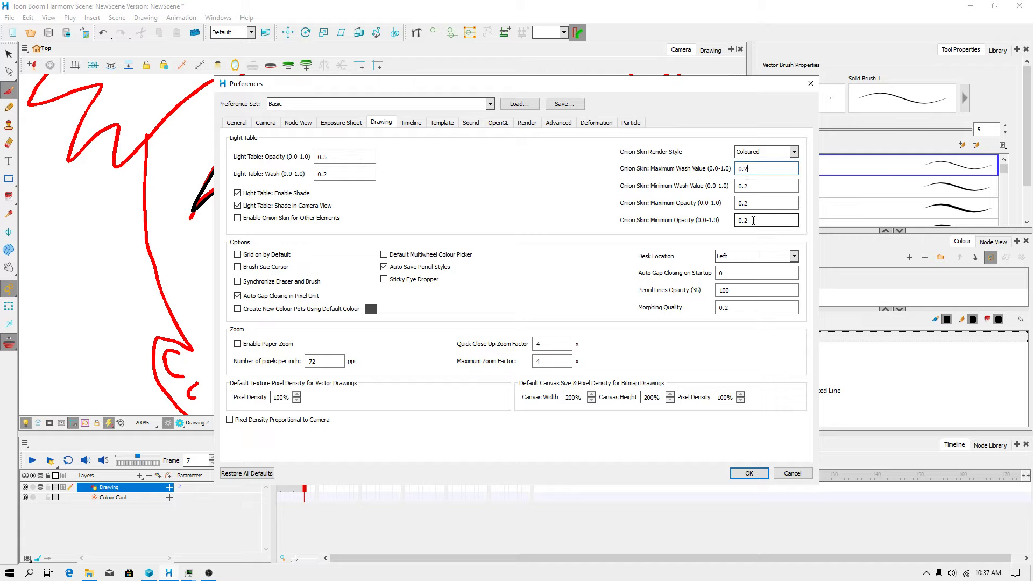
click(749, 473)
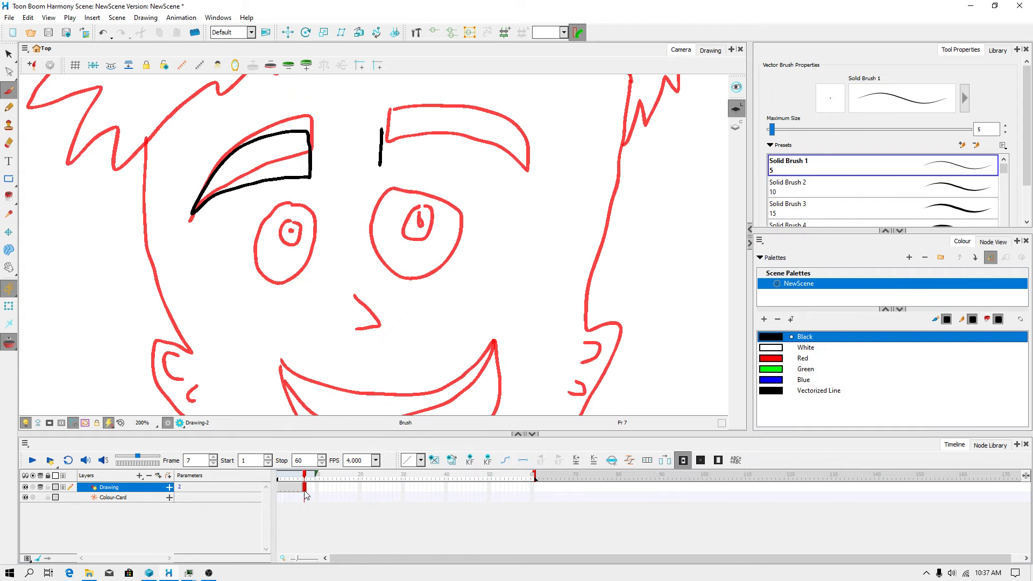
Return to frame 7 with the onion skin's backward range extended, and complete the right eyebrow as a lowered shape tapering outward.
drag(305, 478, 322, 479)
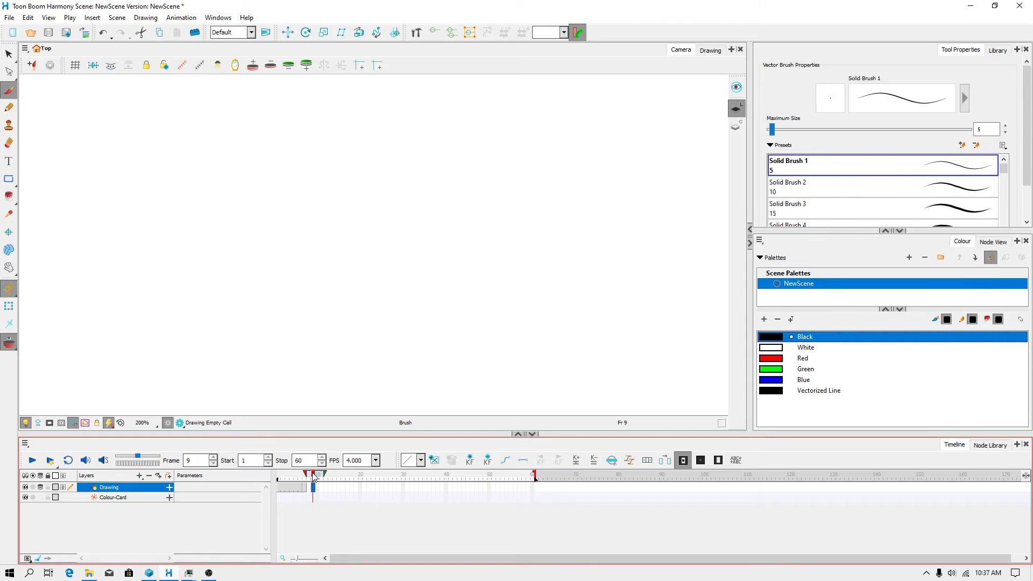
drag(315, 476, 303, 479)
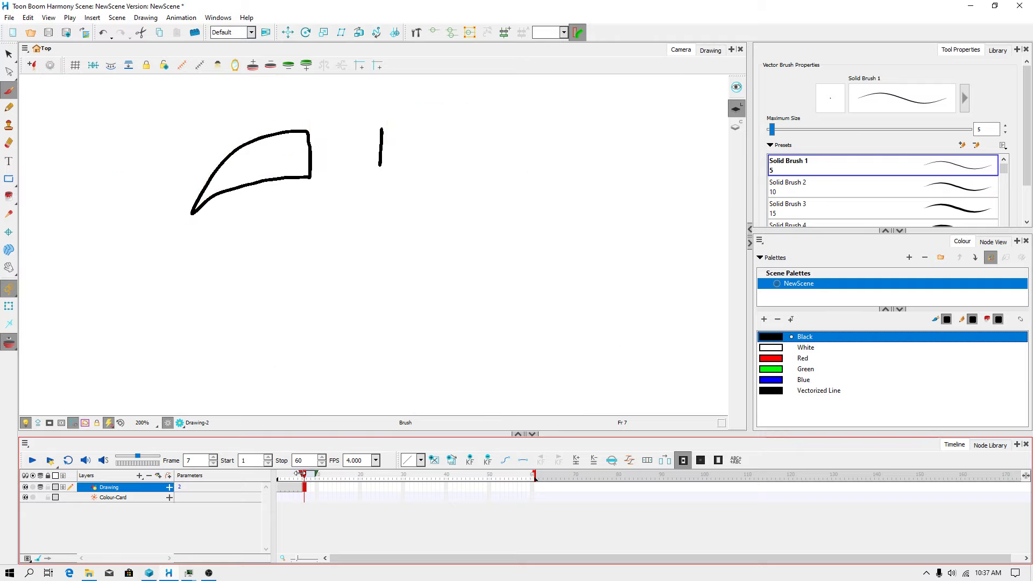
scroll(360, 260, down, 3)
scroll(371, 211, up, 4)
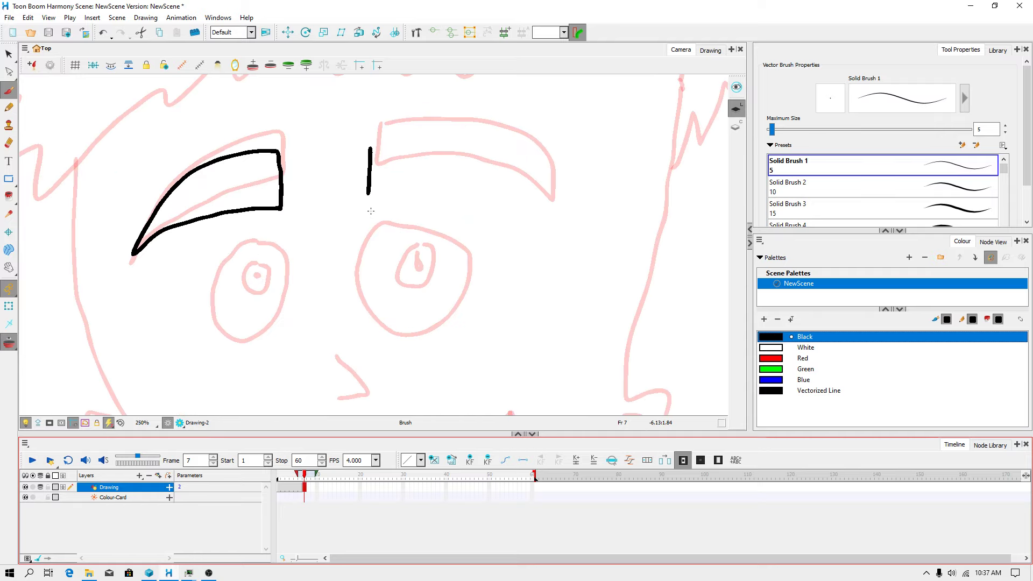
mouse_move(368, 197)
mouse_down()
mouse_move(500, 207)
mouse_move(546, 224)
mouse_move(476, 164)
mouse_move(370, 144)
mouse_up()
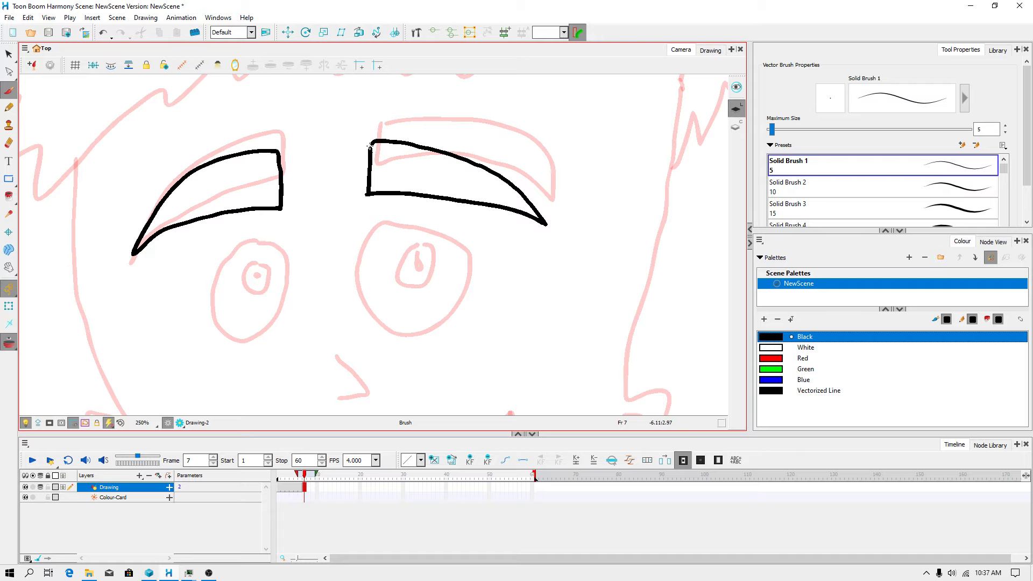
Draw the angular nose on frame 7, following its onion-skinned outline.
scroll(372, 150, down, 3)
scroll(336, 228, up, 3)
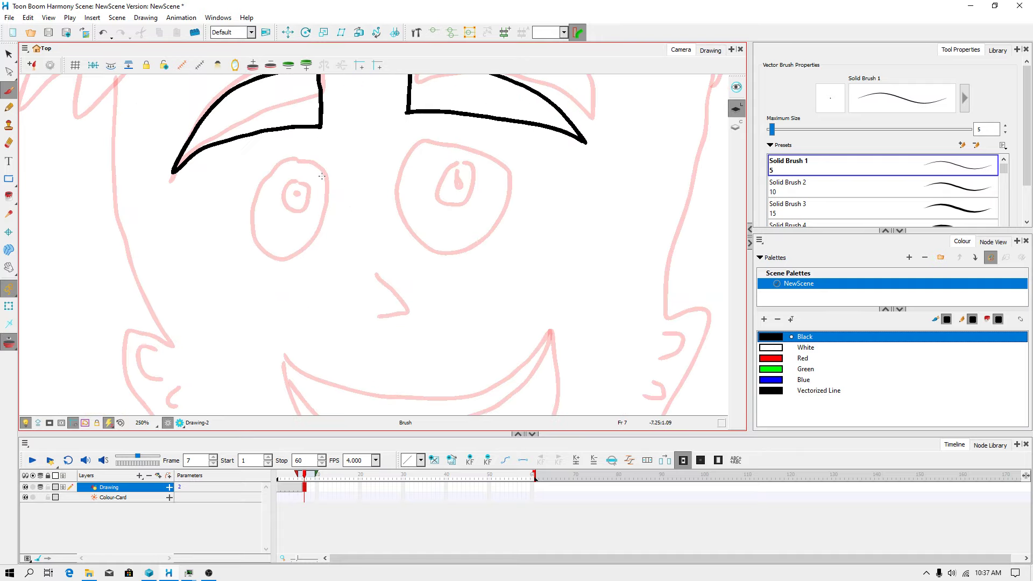
drag(335, 228, 366, 156)
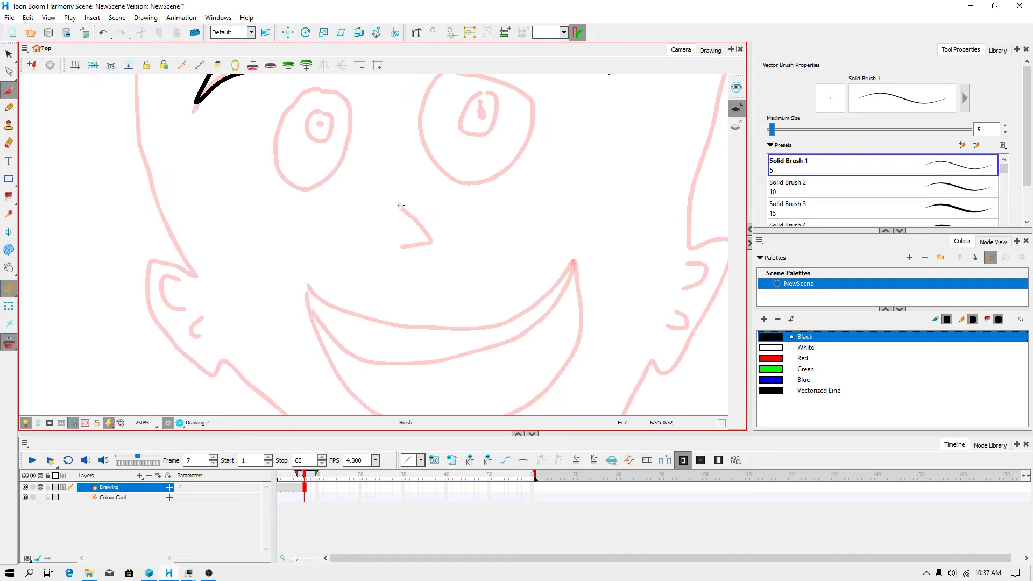
mouse_move(400, 205)
mouse_down()
mouse_move(431, 241)
mouse_move(401, 245)
mouse_up()
scroll(394, 276, down, 1)
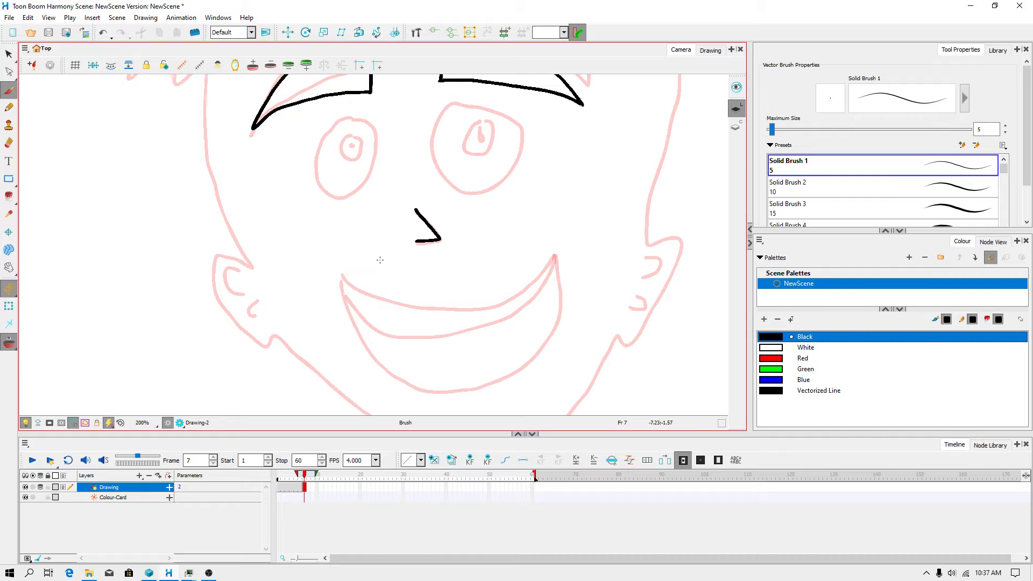
Compare the drawings on frames 1 and 7 of the Drawing layer with the whole head in view.
scroll(380, 260, down, 3)
scroll(371, 248, up, 1)
scroll(352, 272, down, 4)
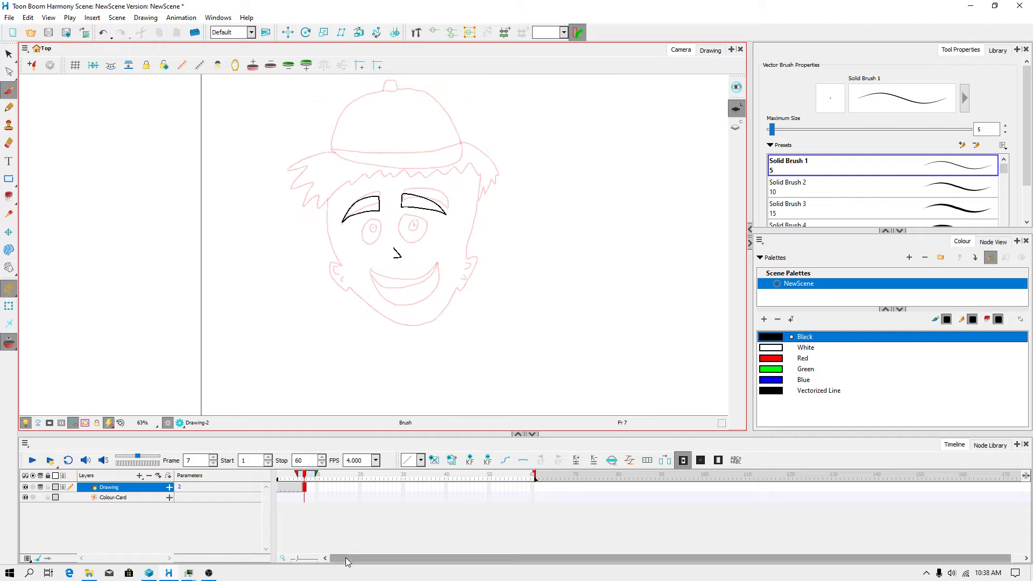
click(323, 559)
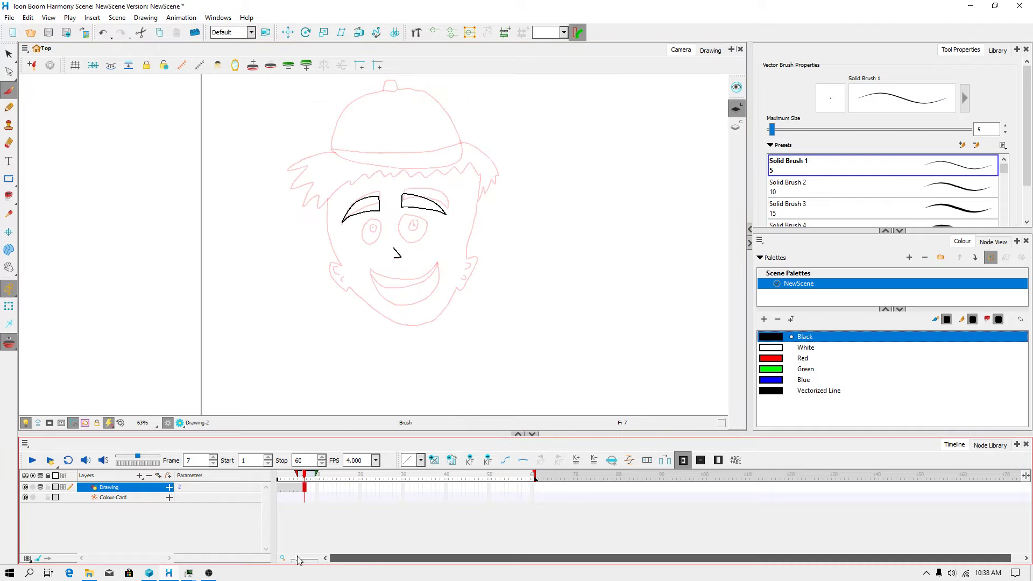
click(280, 486)
click(305, 493)
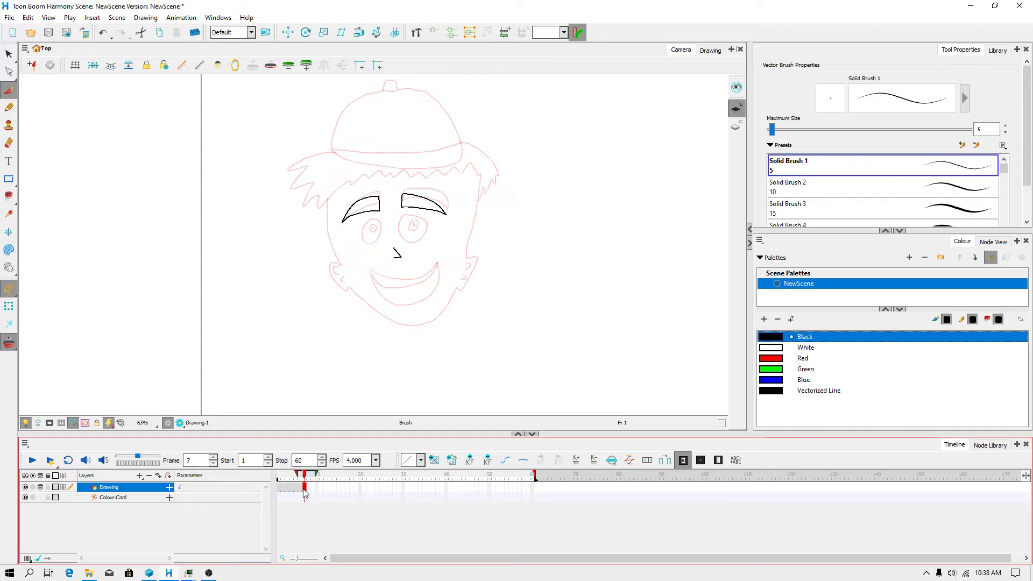
Select the face outline with the ears in the first head drawing on frame 2 and copy it.
click(283, 488)
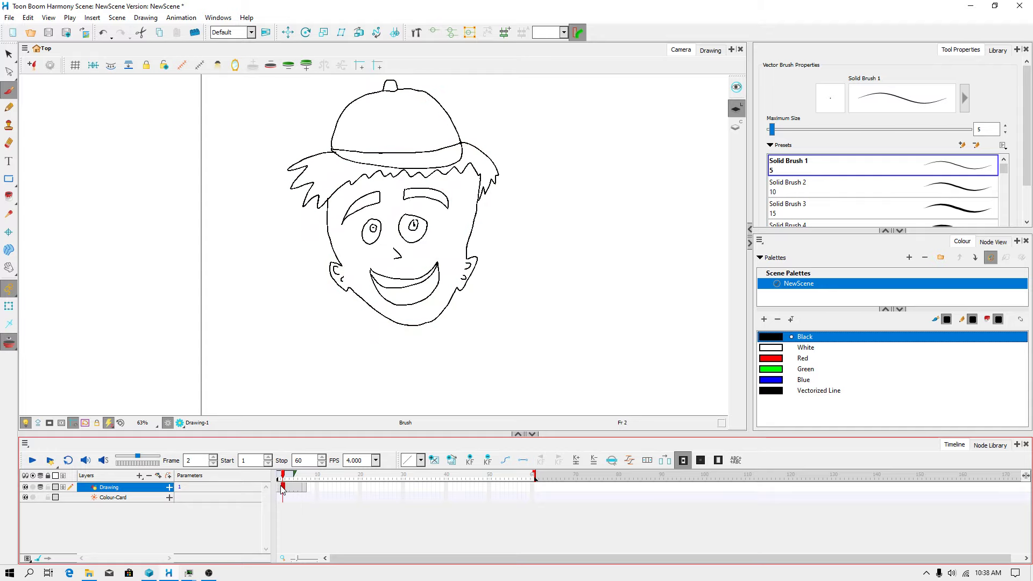
click(8, 54)
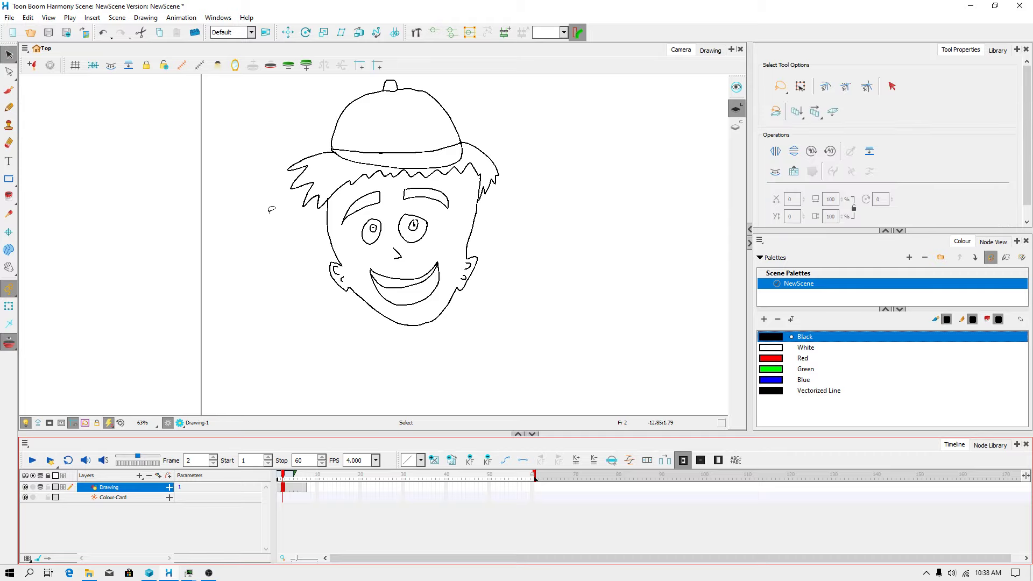
click(9, 72)
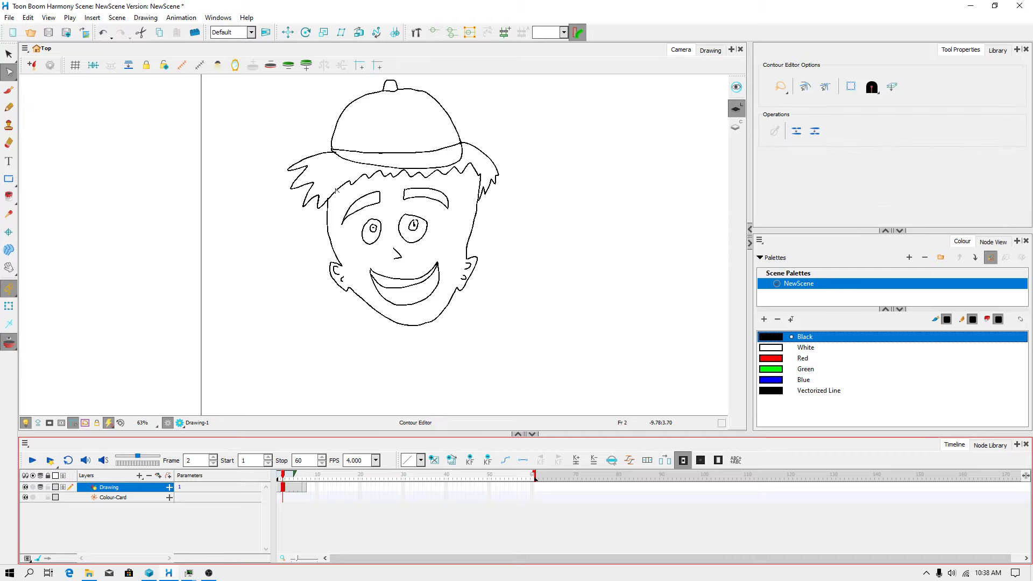
click(337, 190)
click(8, 54)
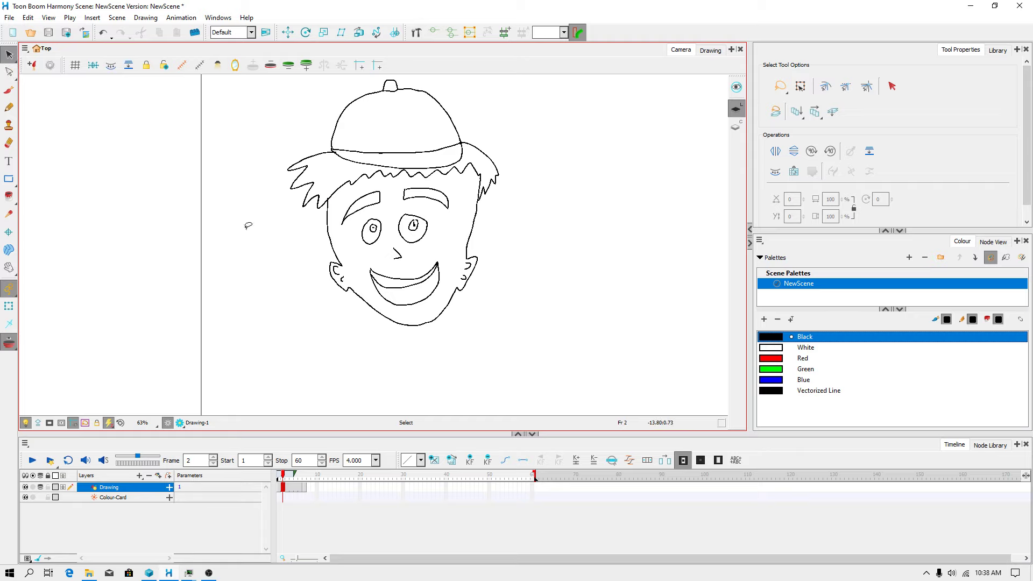
click(329, 232)
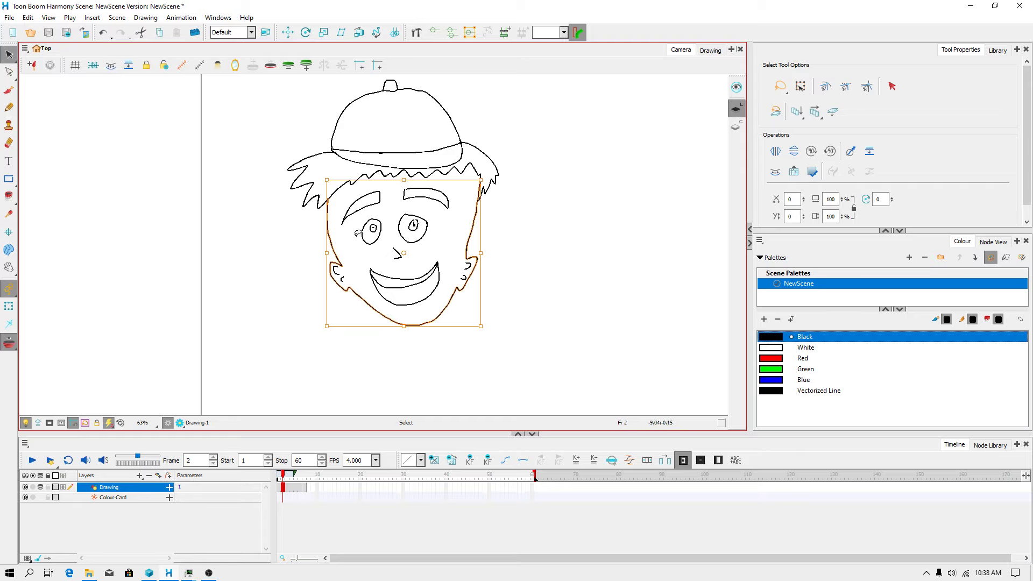
click(9, 58)
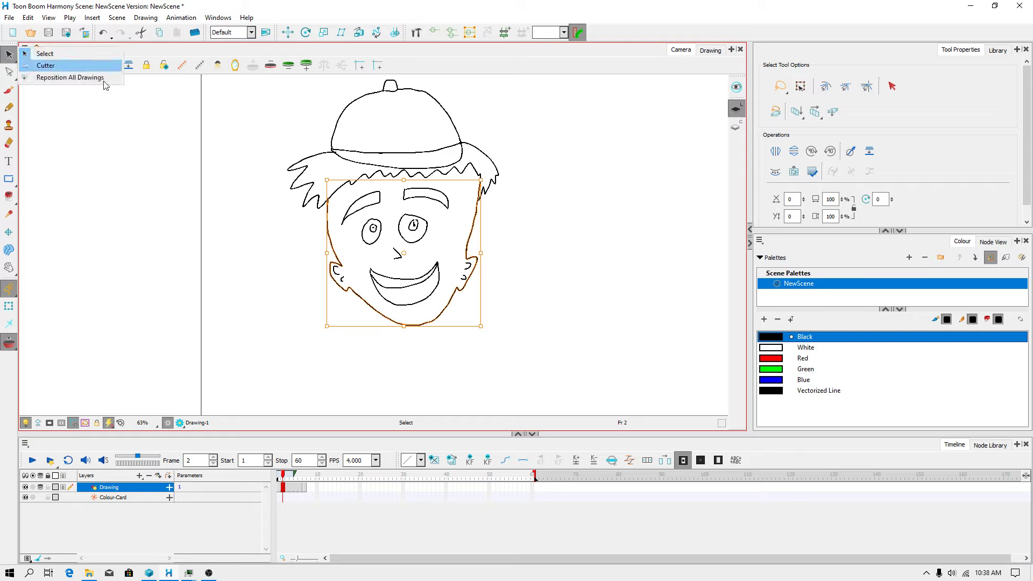
scroll(372, 179, up, 2)
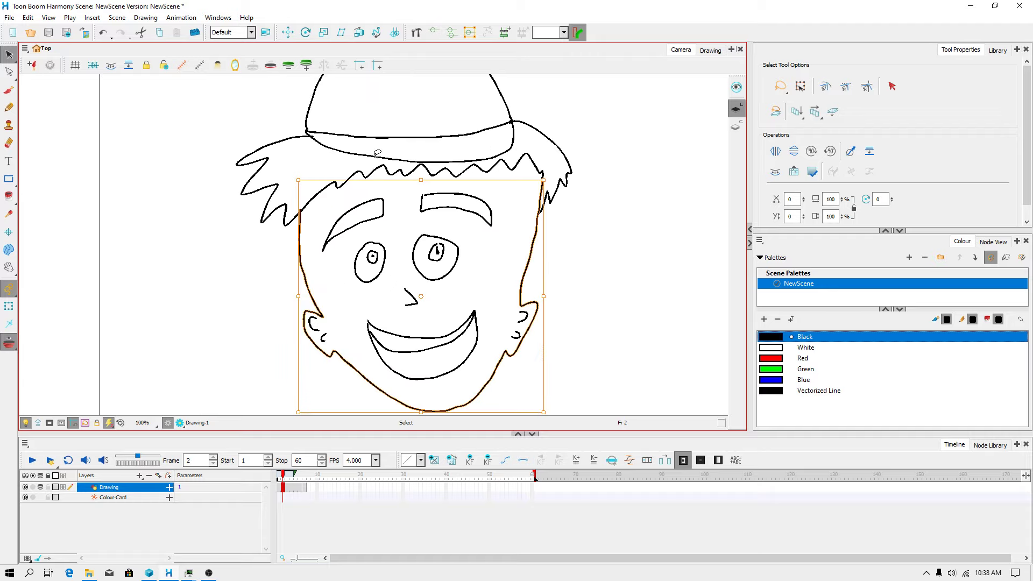
scroll(366, 153, down, 2)
scroll(415, 212, up, 1)
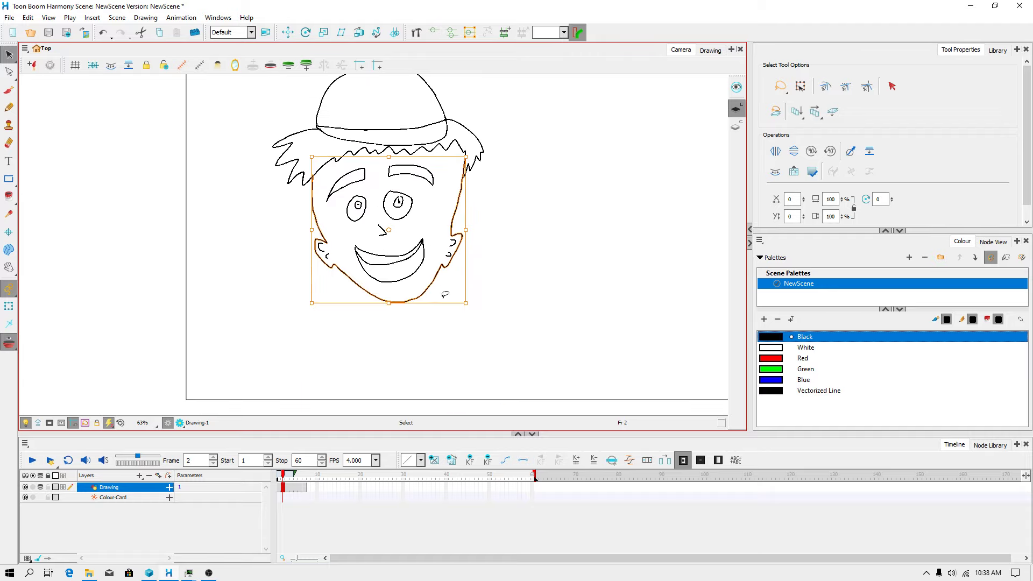
click(31, 19)
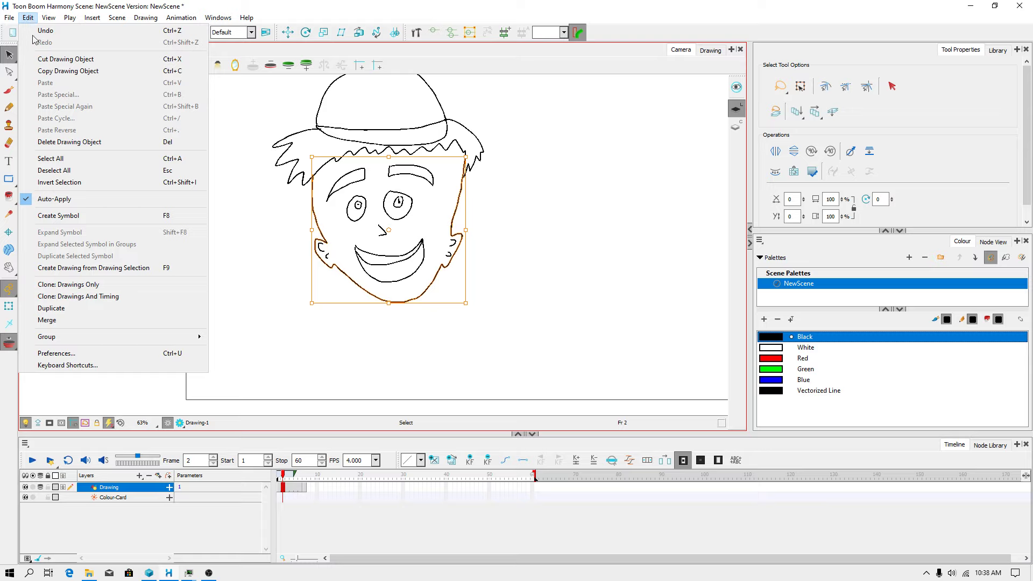
click(73, 71)
Paste the copied face outline into the drawing on frame 7 and deselect it.
click(304, 487)
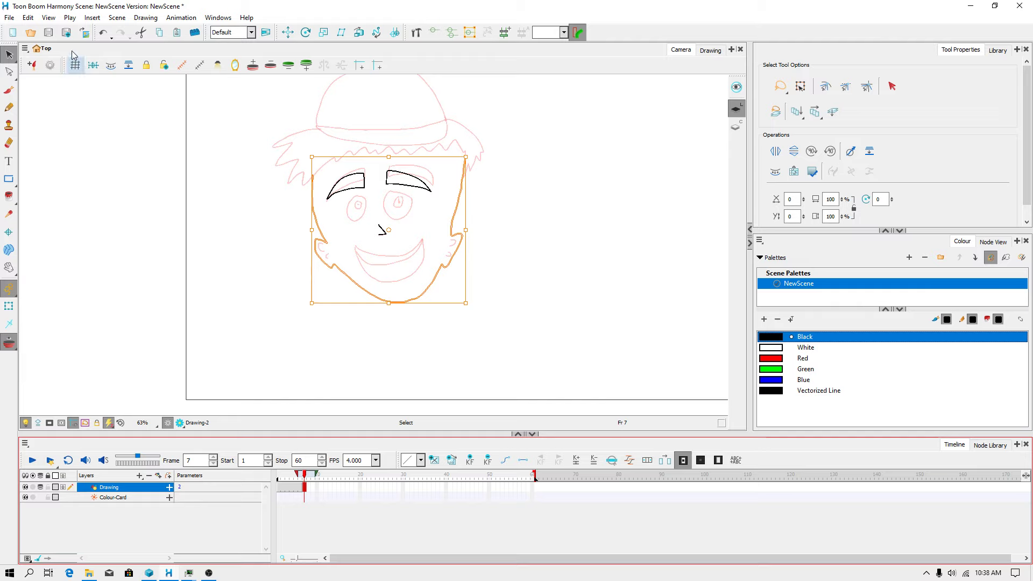
click(35, 19)
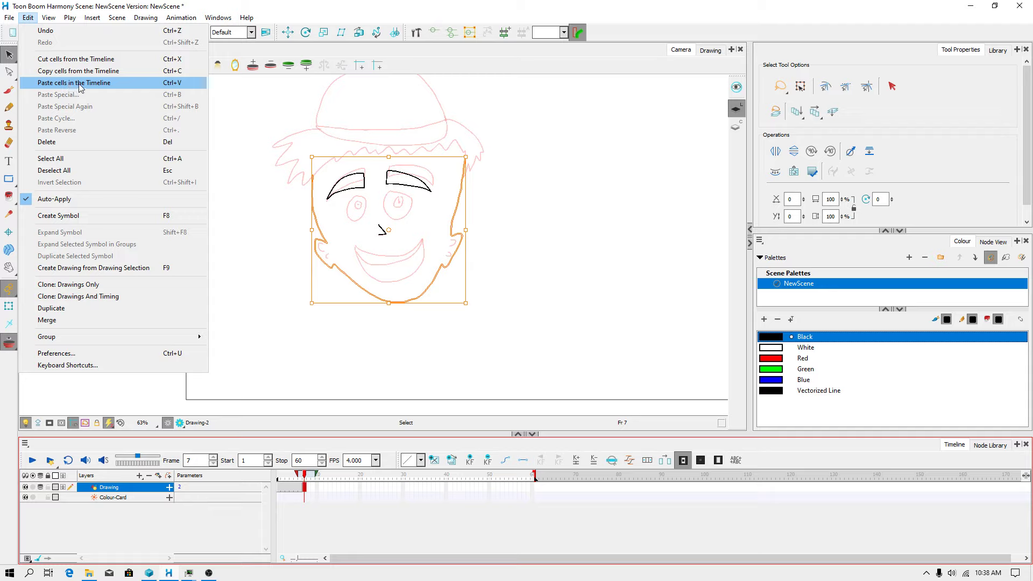
click(89, 84)
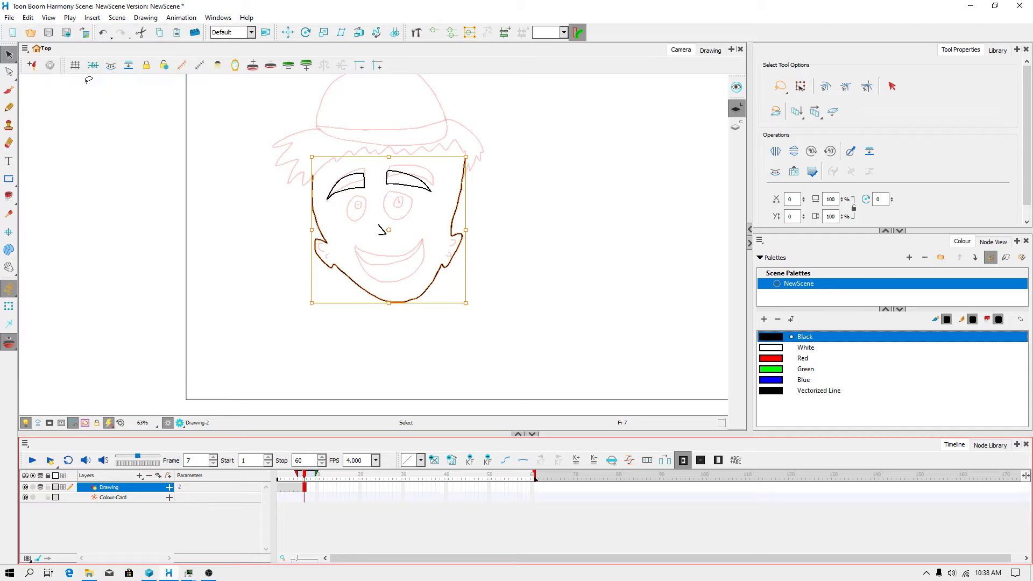
click(619, 237)
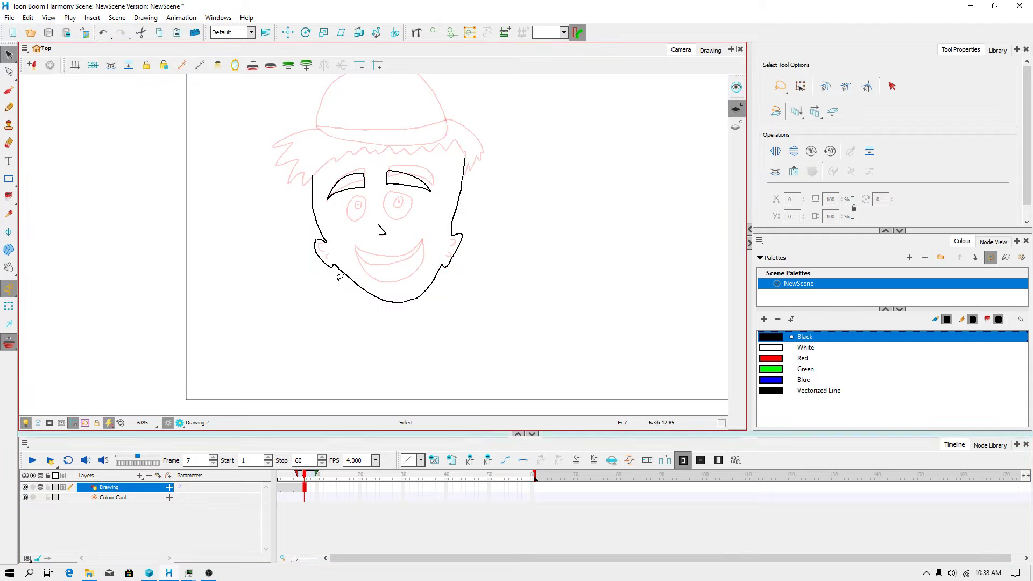
Brush a small rounded open mouth below the nose on frame 7, within the onion-skinned smile.
scroll(350, 216, up, 3)
click(9, 90)
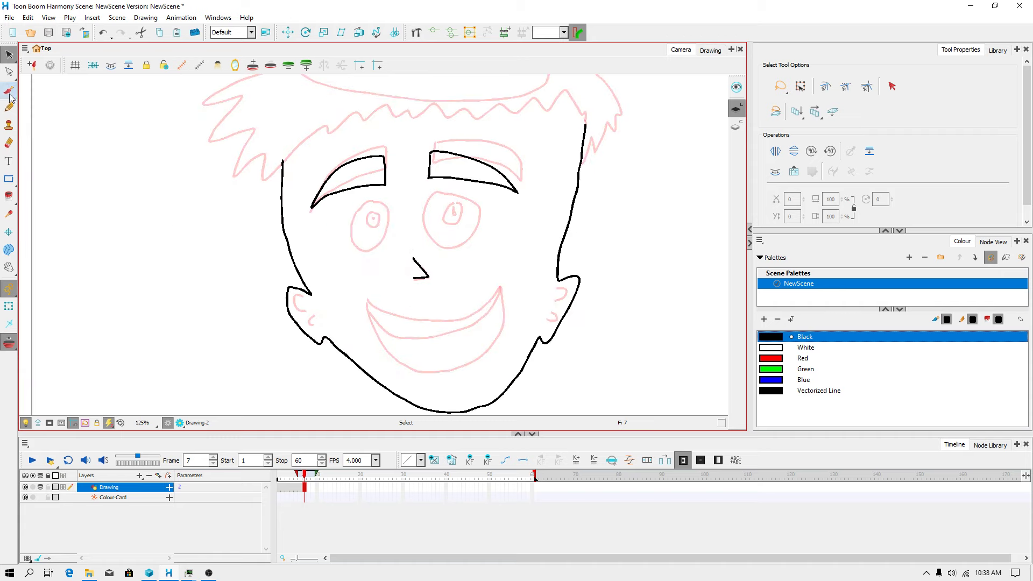
scroll(414, 314, up, 1)
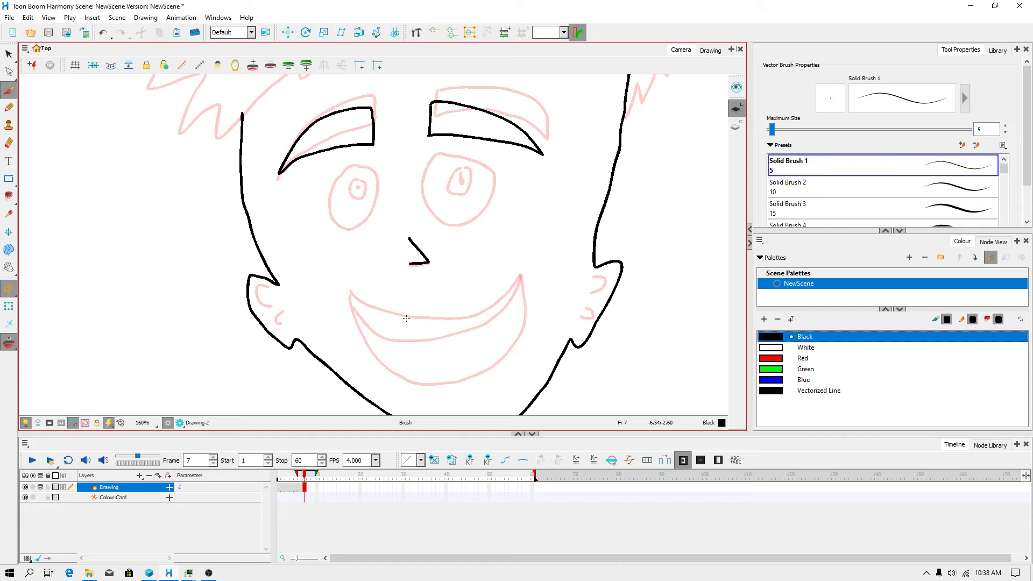
mouse_move(405, 316)
mouse_down()
mouse_move(470, 319)
mouse_move(484, 334)
mouse_move(478, 352)
mouse_move(404, 352)
mouse_move(409, 317)
mouse_up()
Draw both oval eyes on frame 7 with small irises placed lower than in the onion-skinned eyes.
mouse_move(363, 165)
mouse_down()
mouse_move(334, 194)
mouse_move(341, 229)
mouse_move(368, 241)
mouse_move(386, 207)
mouse_move(380, 177)
mouse_move(365, 168)
mouse_move(340, 176)
mouse_move(331, 204)
mouse_move(350, 238)
mouse_move(368, 235)
mouse_move(385, 207)
mouse_move(360, 165)
mouse_up()
key(ctrl+z)
mouse_move(342, 212)
mouse_down()
mouse_move(360, 207)
mouse_move(350, 202)
mouse_up()
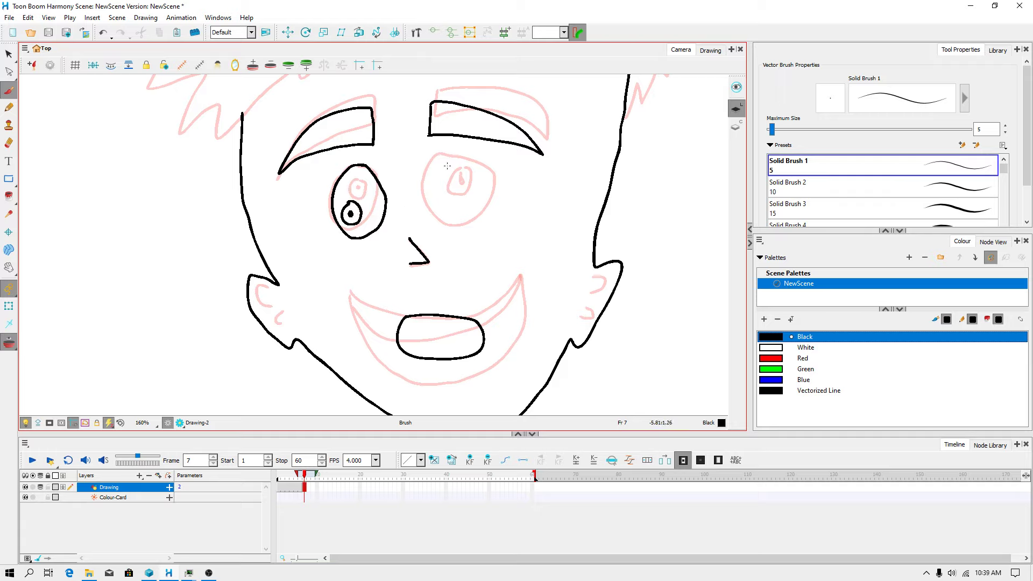
mouse_move(431, 164)
mouse_down()
mouse_move(452, 235)
mouse_move(485, 221)
mouse_move(486, 183)
mouse_move(440, 158)
mouse_up()
drag(462, 205, 458, 203)
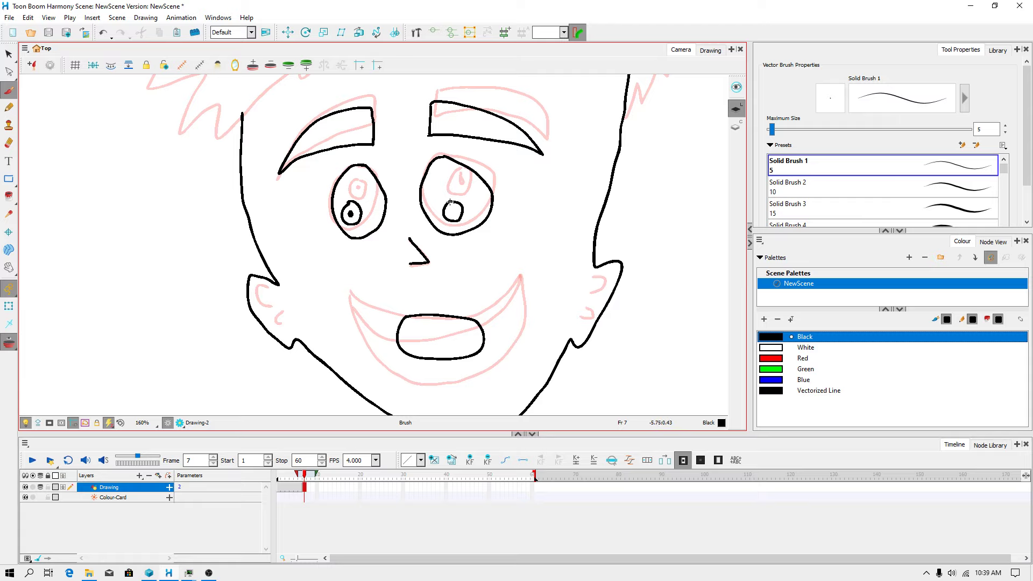
Draw the spiky hair on the left of the head and the zigzag fringe across the forehead on frame 7.
scroll(464, 133, down, 3)
scroll(463, 133, up, 1)
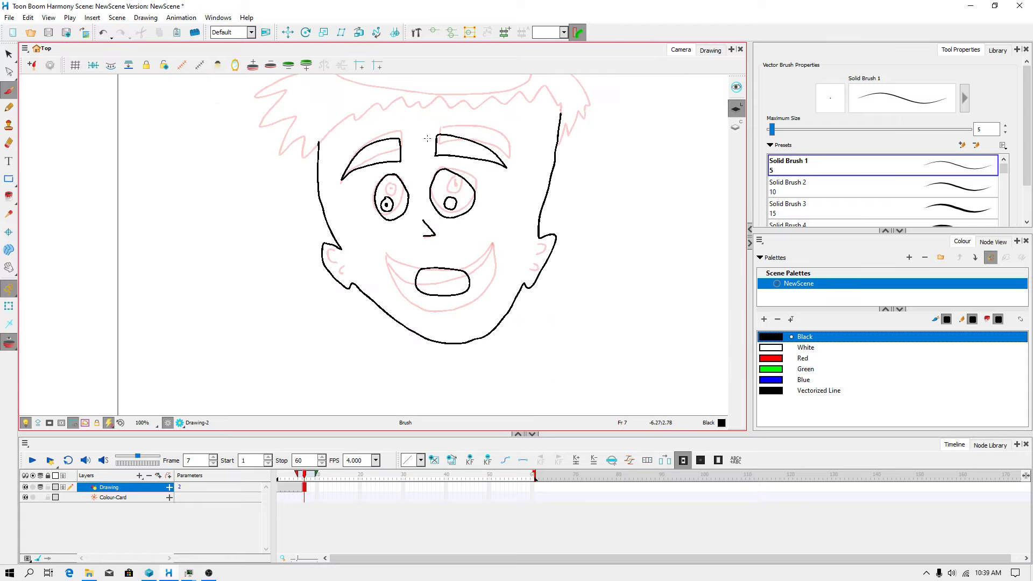
drag(425, 141, 397, 247)
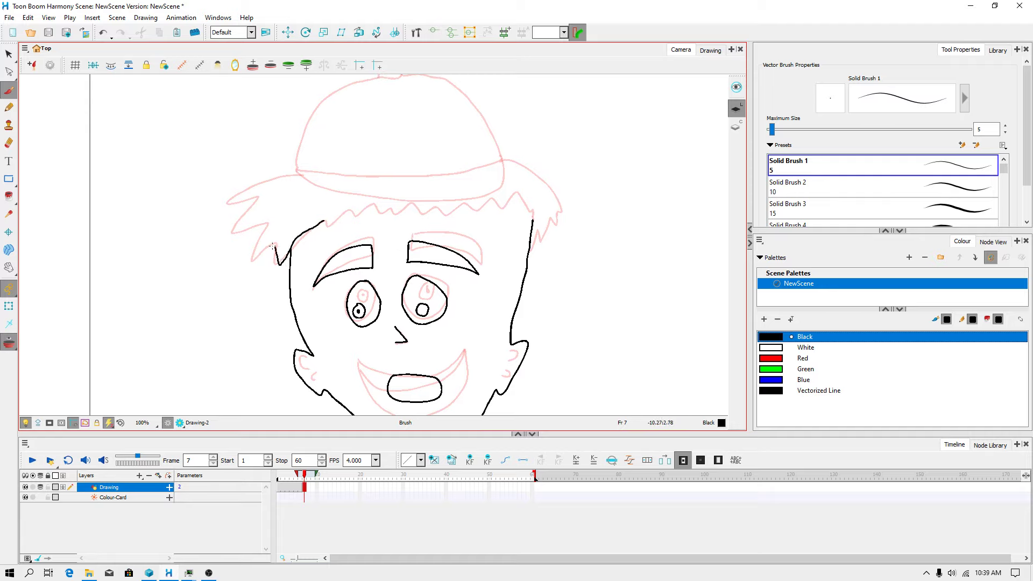
mouse_move(254, 250)
mouse_down()
mouse_move(265, 227)
mouse_move(230, 235)
mouse_move(256, 202)
mouse_move(220, 206)
mouse_move(309, 174)
mouse_up()
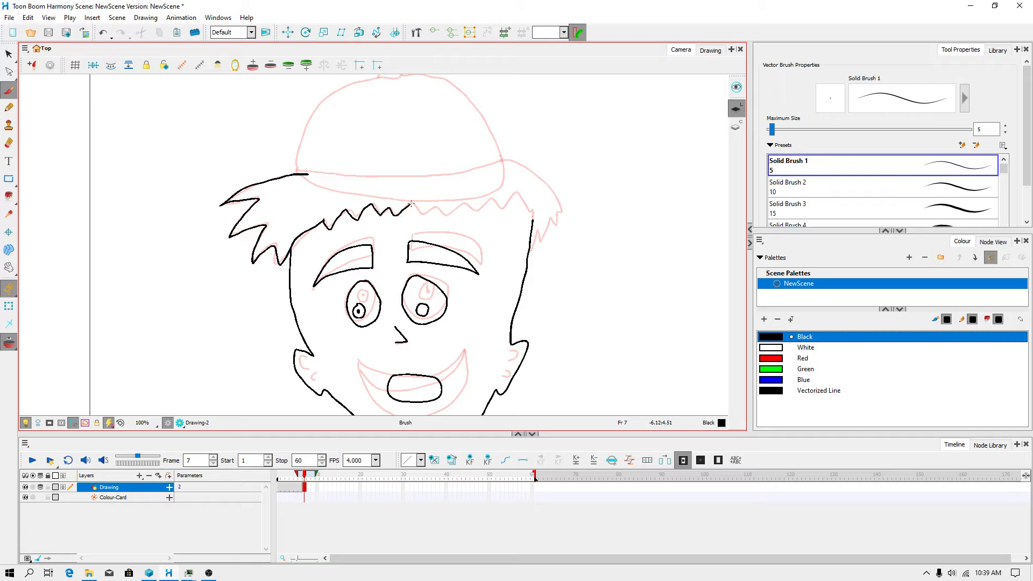
drag(503, 208, 534, 213)
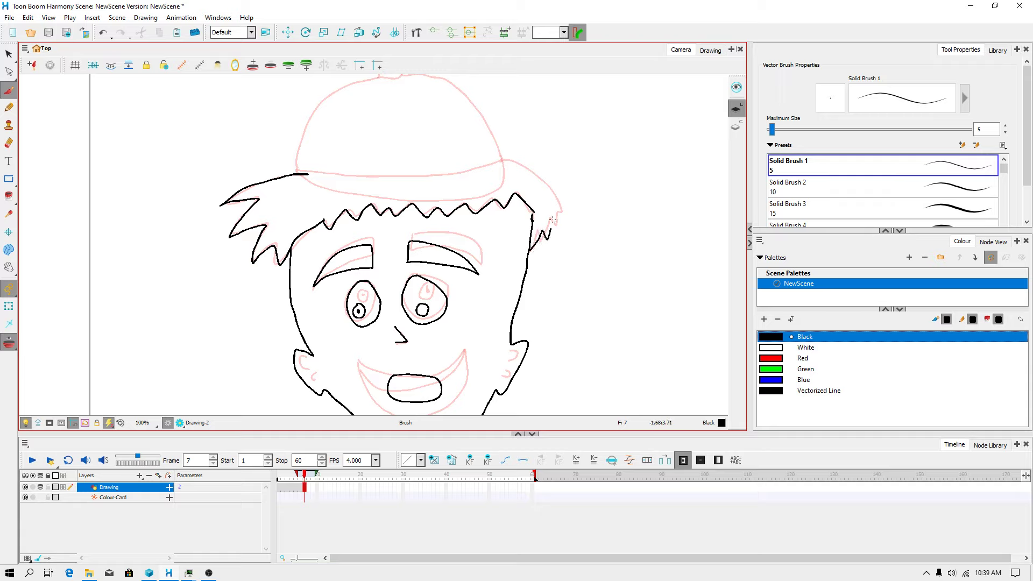
Complete the hair tuft on the right of the head and close the hair with a low top line instead of the cap.
mouse_move(563, 212)
mouse_down()
mouse_move(545, 179)
mouse_move(504, 158)
mouse_up()
scroll(327, 171, down, 2)
scroll(401, 164, up, 3)
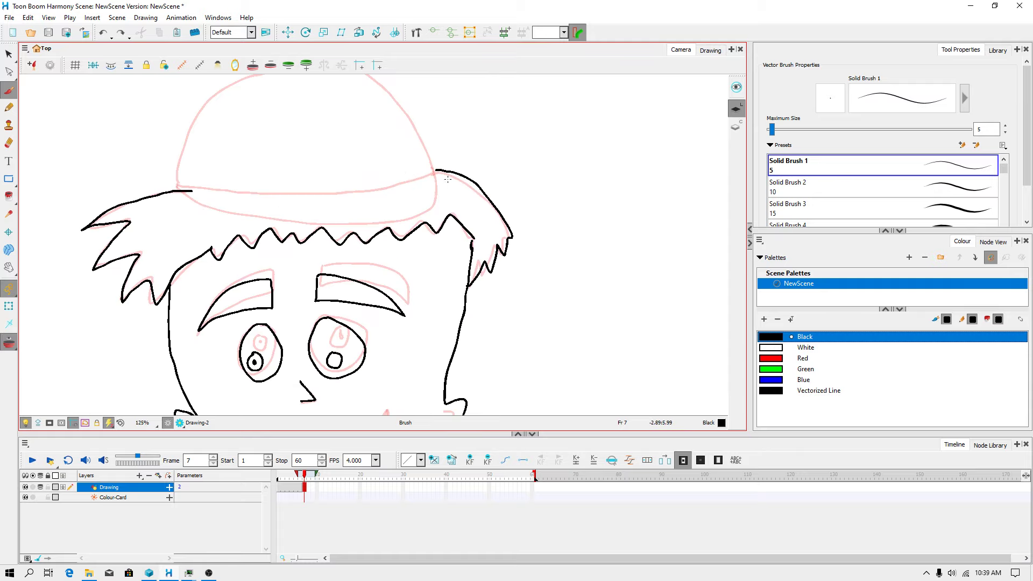
mouse_move(438, 170)
mouse_down()
mouse_move(271, 172)
mouse_move(186, 190)
mouse_up()
scroll(279, 218, down, 4)
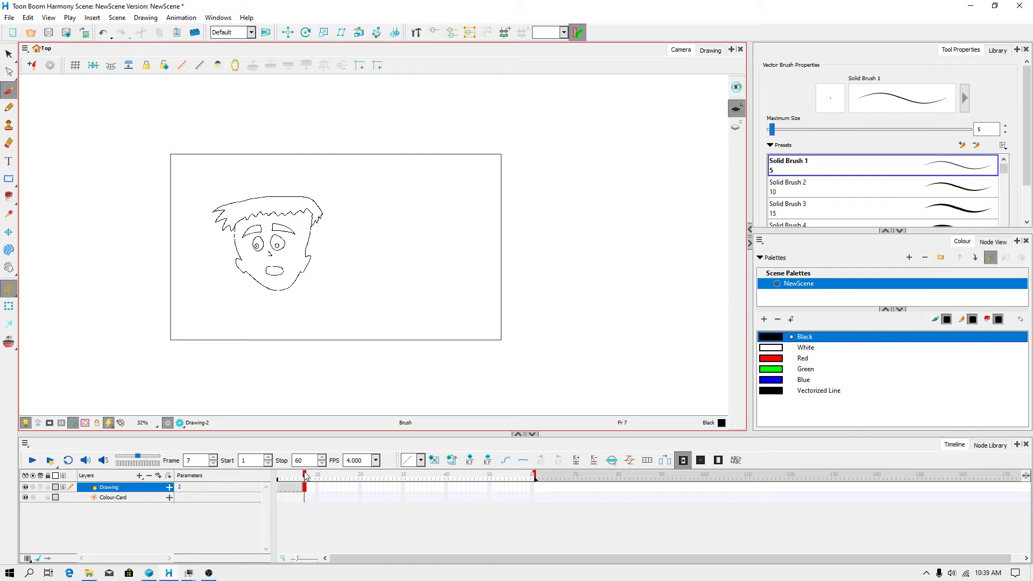
Try to extend the frame 7 drawing's exposure to frame 14 on the Drawing layer.
mouse_move(304, 476)
mouse_down()
mouse_move(270, 476)
mouse_move(318, 477)
mouse_move(285, 477)
mouse_move(305, 479)
mouse_up()
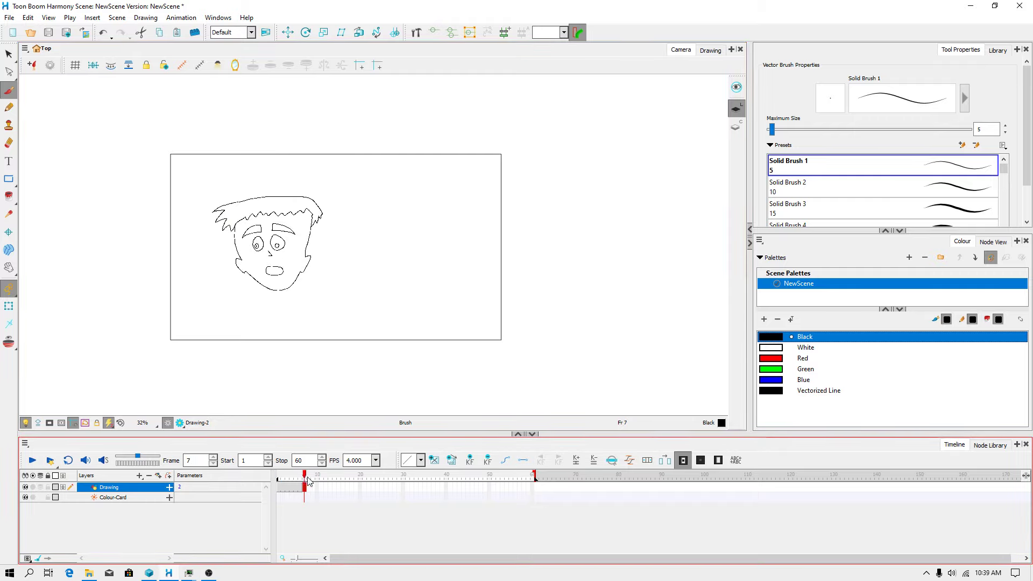
click(304, 488)
drag(307, 494, 334, 491)
click(337, 497)
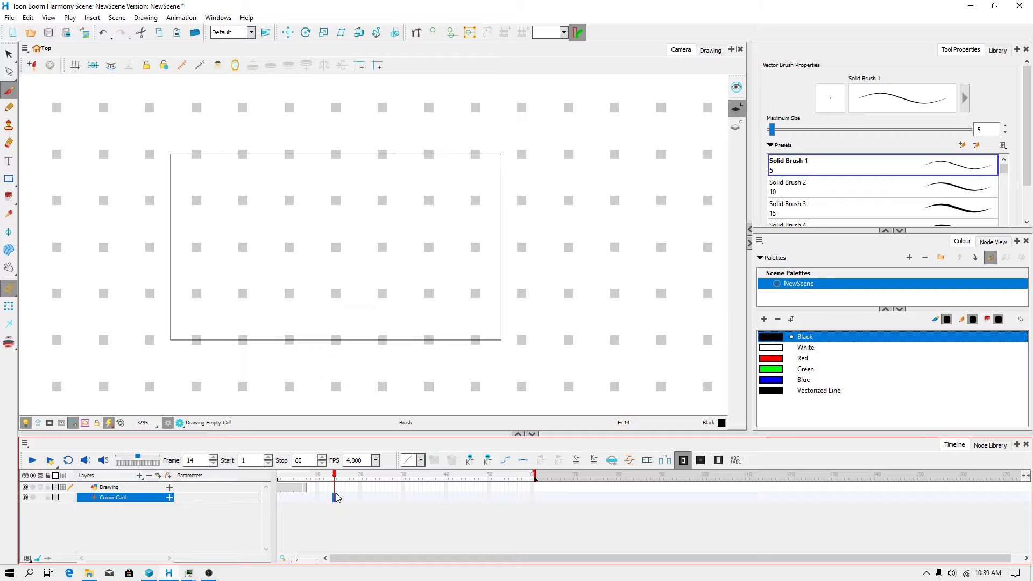
Insert a keyframe with a duplicate of the capless head drawing at frame 8 and extend its exposure to frame 17.
click(304, 487)
right_click(305, 487)
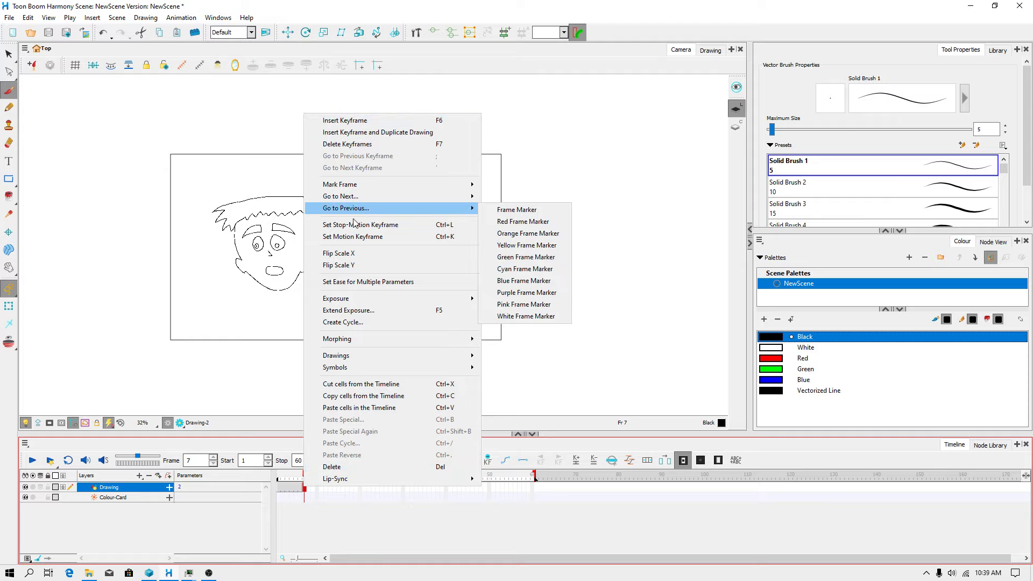
click(364, 133)
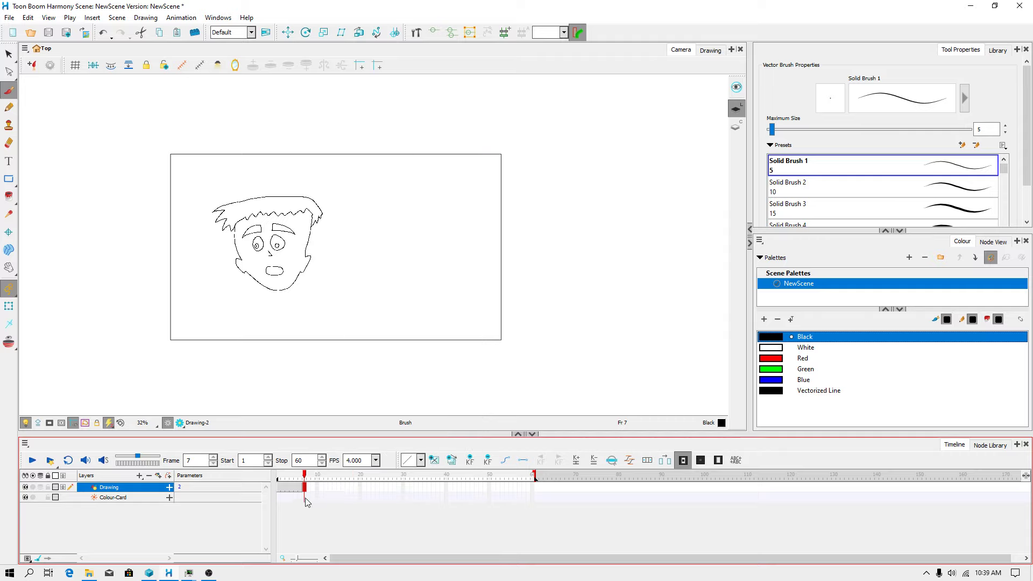
mouse_move(305, 491)
mouse_down()
mouse_move(349, 491)
mouse_move(313, 494)
mouse_up()
click(348, 509)
click(344, 488)
click(301, 487)
click(321, 490)
mouse_move(322, 489)
mouse_down()
mouse_move(351, 491)
mouse_move(314, 492)
mouse_move(348, 490)
mouse_move(337, 492)
mouse_up()
Shorten the Drawing layer's exposure by cutting the cells on frames 15 to 17.
right_click(341, 490)
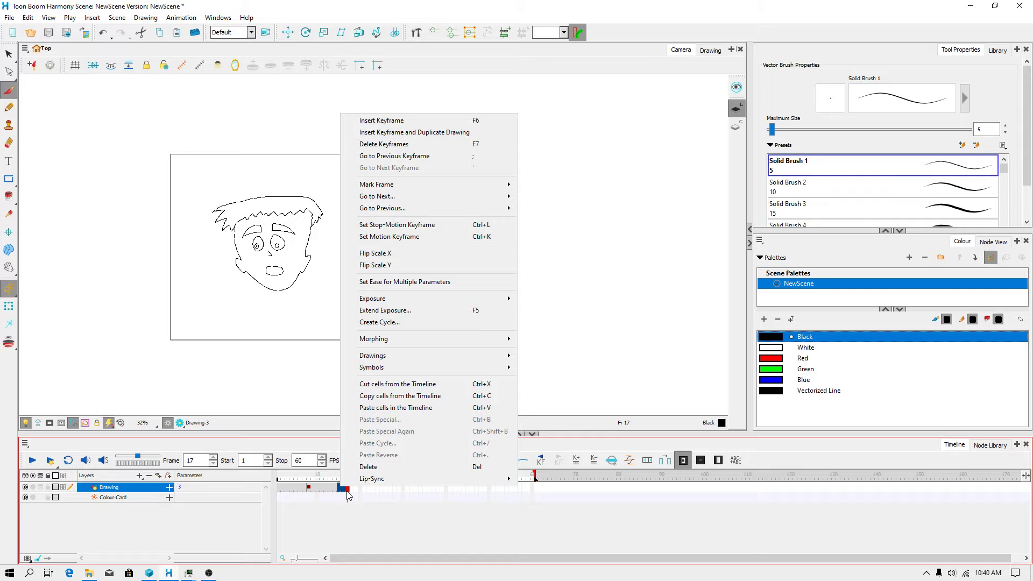
click(387, 145)
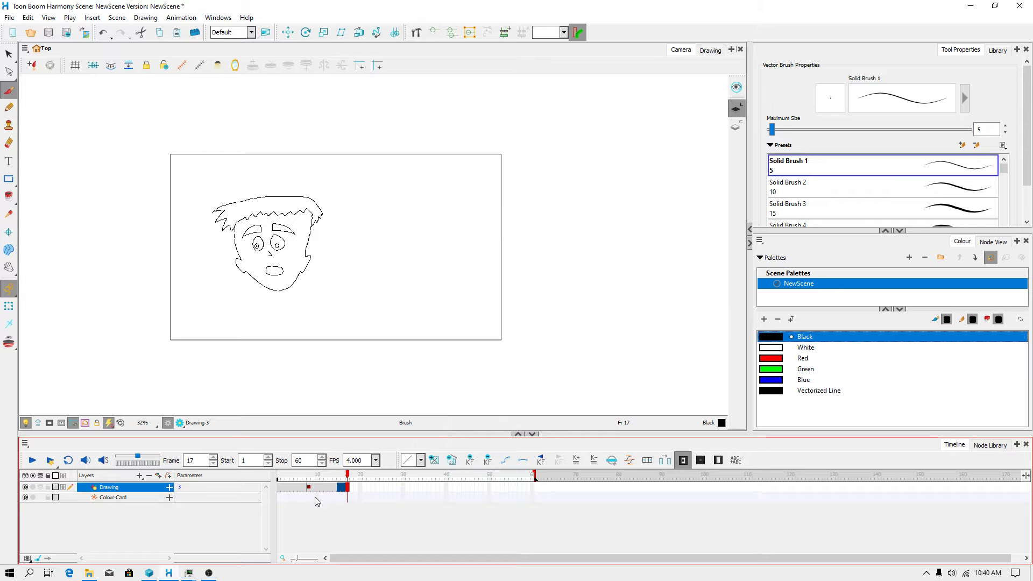
click(317, 502)
click(339, 488)
drag(338, 487, 345, 488)
right_click(347, 487)
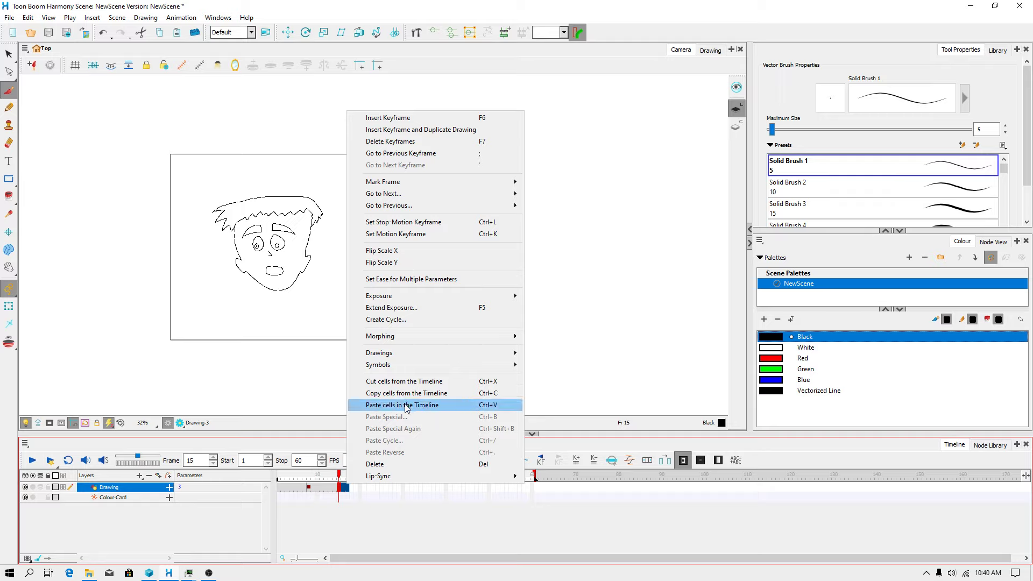
click(401, 382)
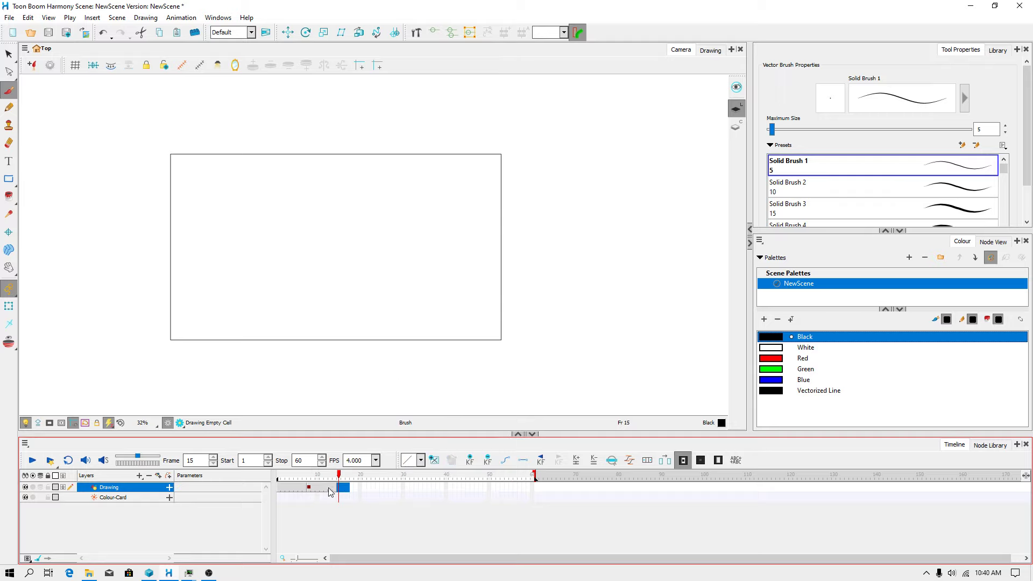
Check the drawings on frames 14, 11 and 1 of the Drawing layer.
click(335, 488)
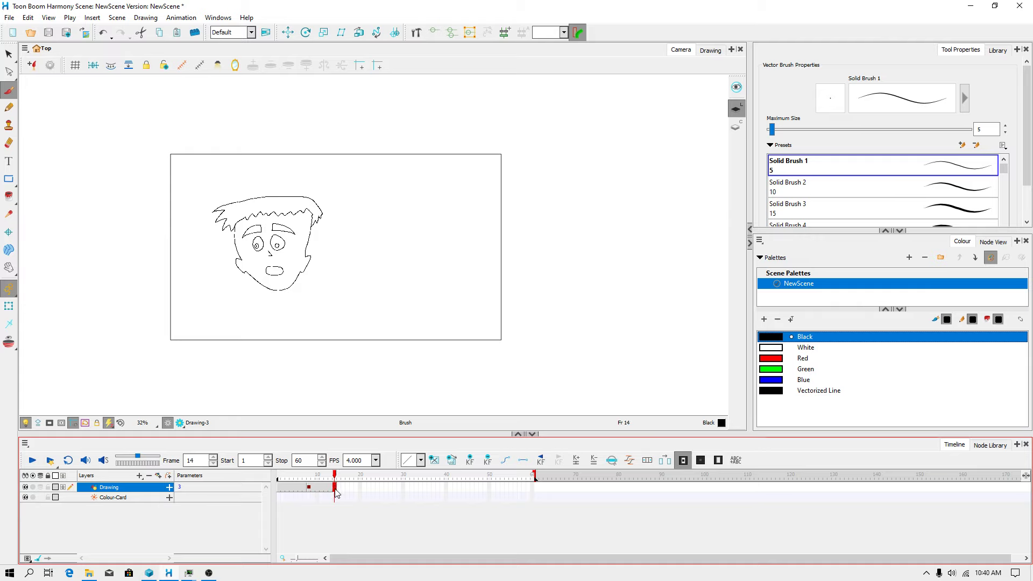
right_click(336, 493)
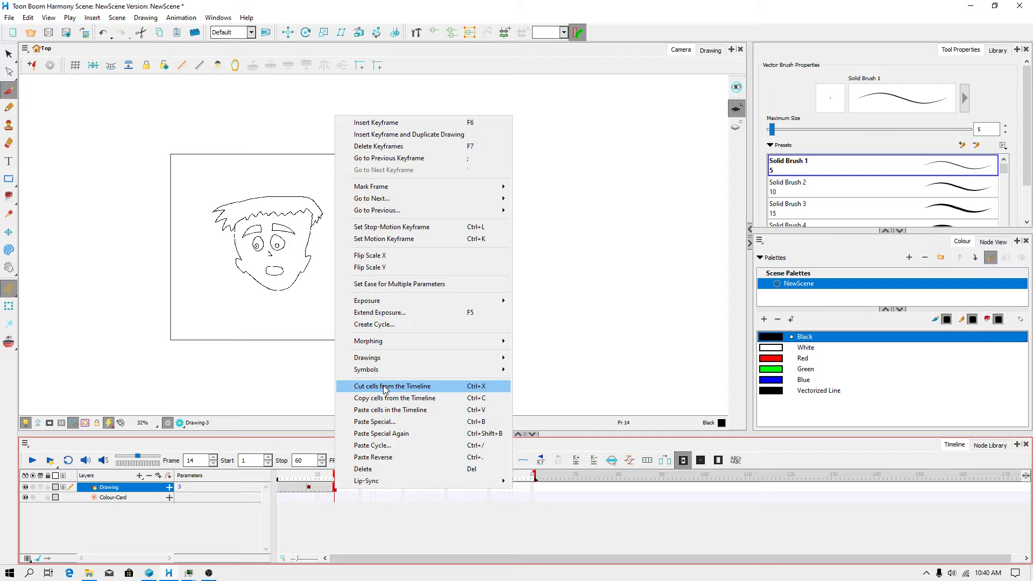
click(322, 487)
mouse_move(322, 489)
mouse_down()
mouse_move(293, 494)
mouse_move(323, 493)
mouse_up()
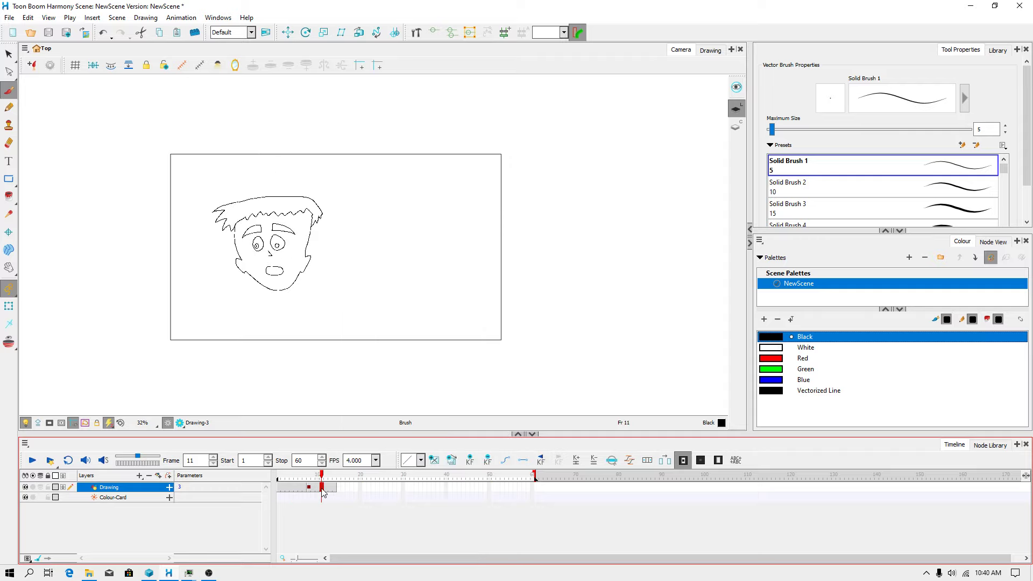
click(279, 490)
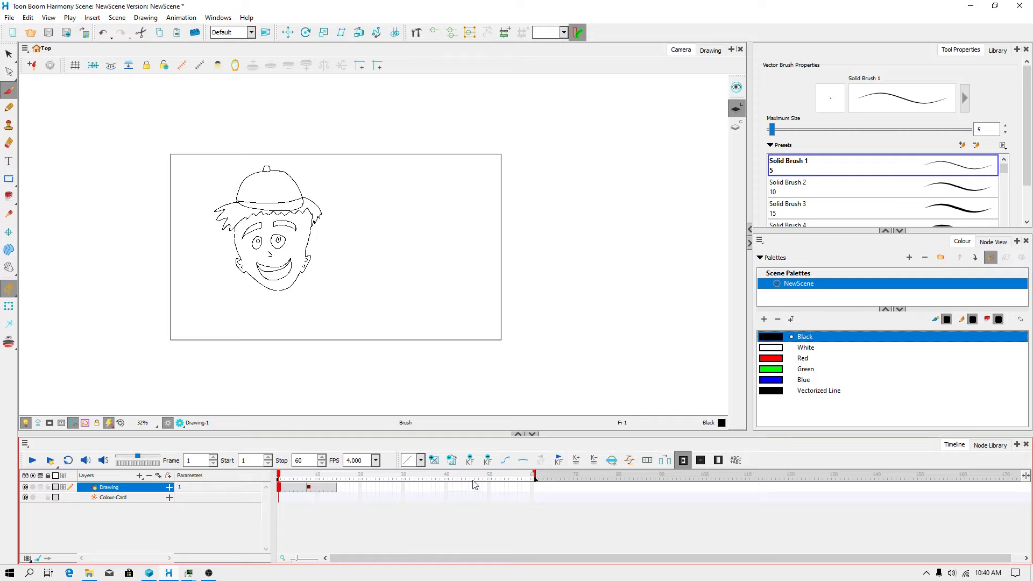
Play the animation to review the expression change and return to frame 1.
click(37, 462)
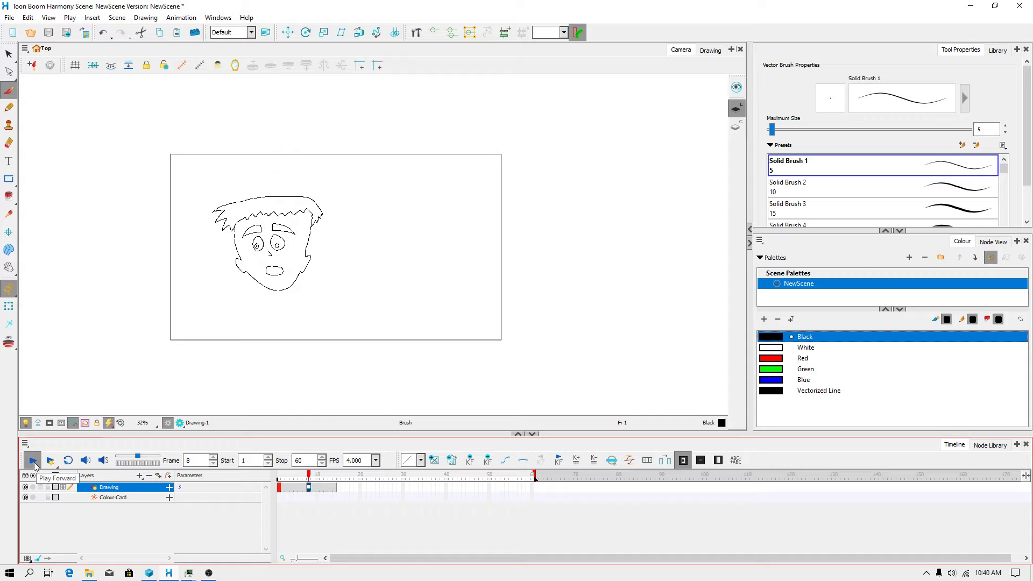
click(33, 462)
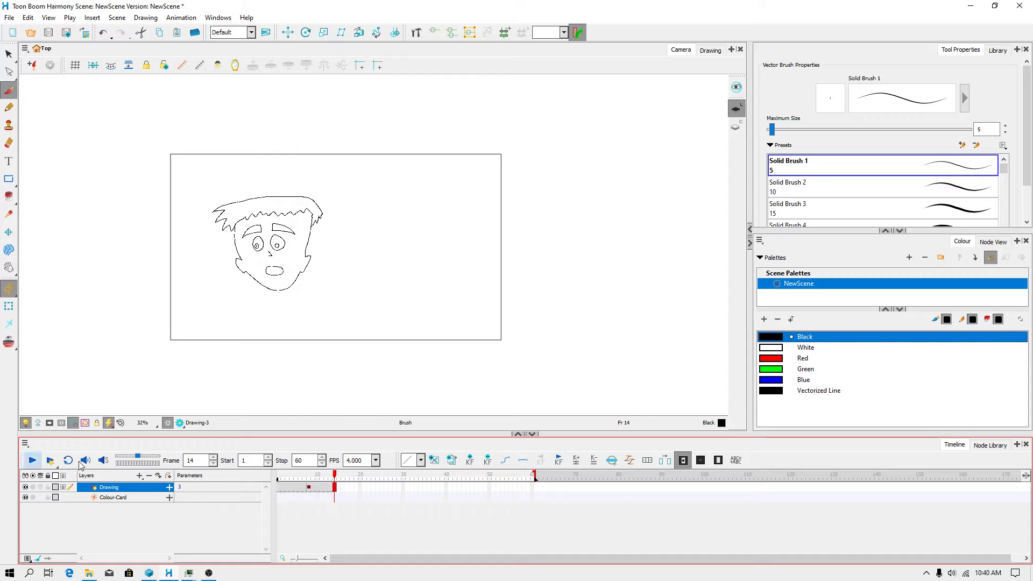
click(279, 487)
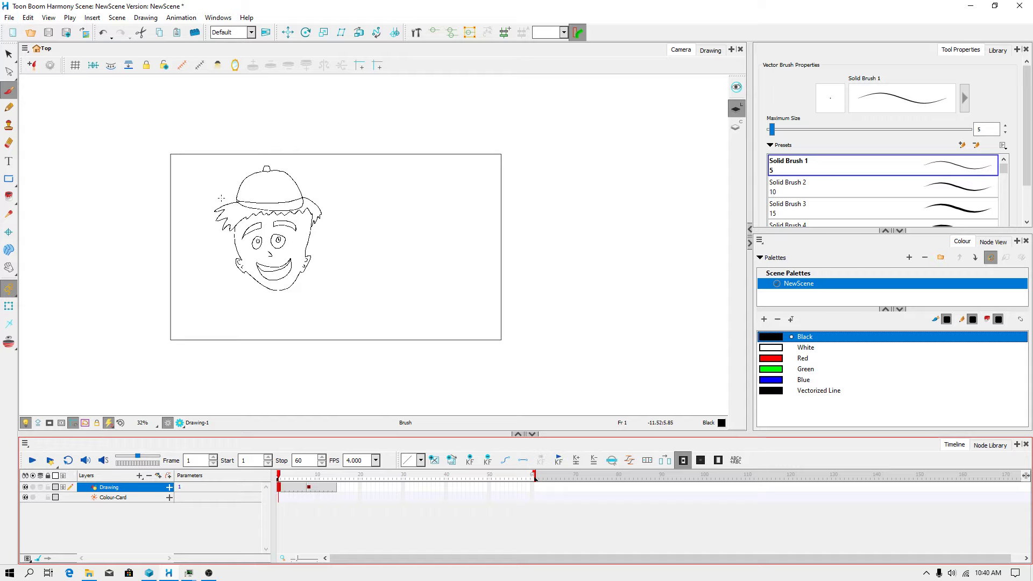
Activate the Paint tool and set its gap closing to Close Small Gap.
scroll(221, 198, up, 4)
click(9, 196)
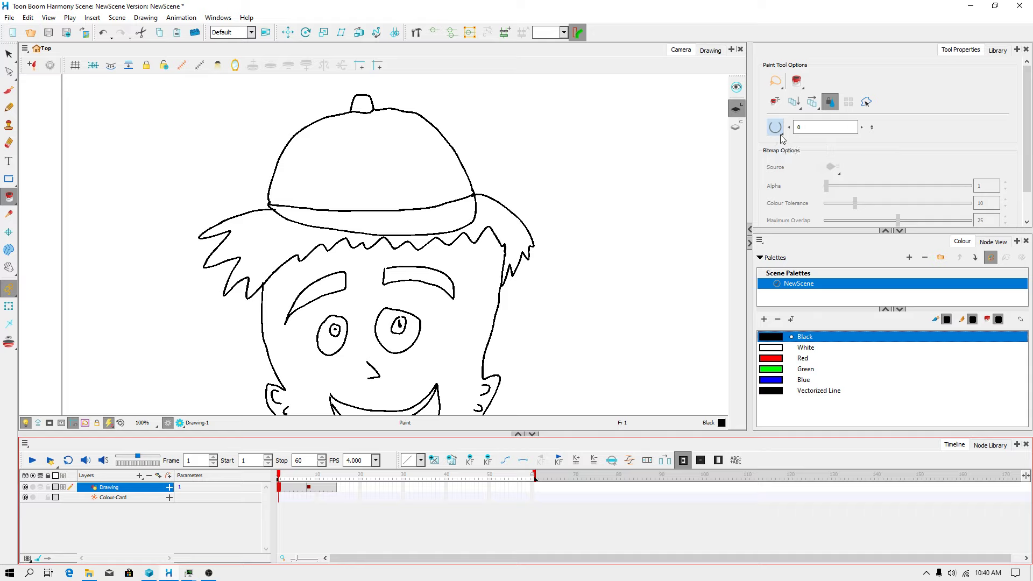
click(780, 134)
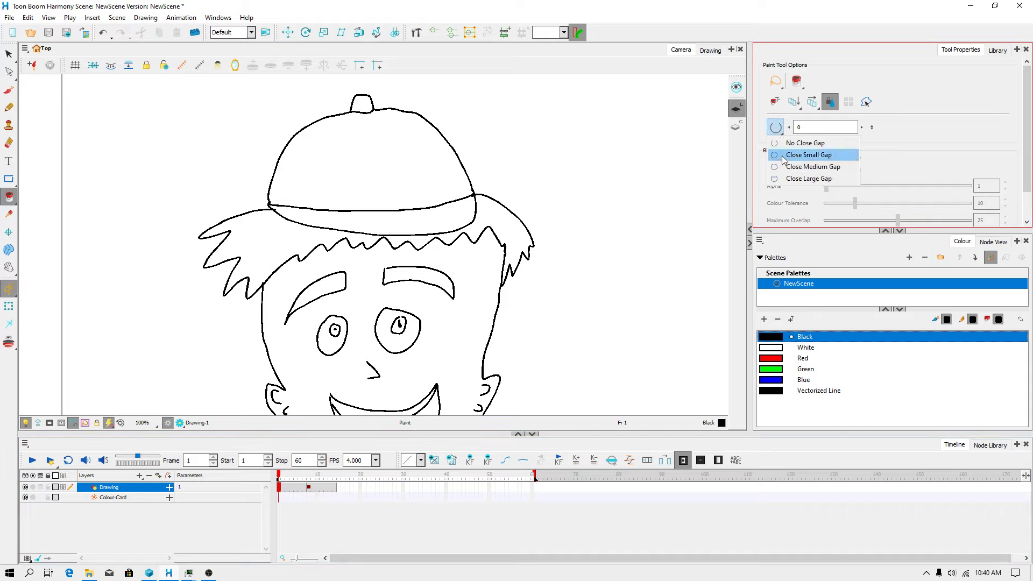
click(807, 155)
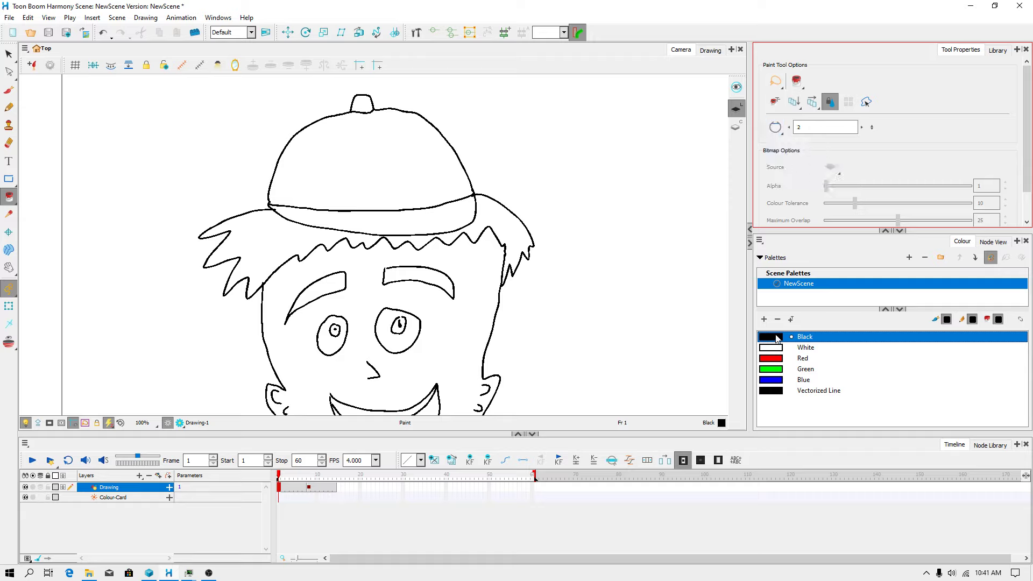
Create a new colour palette named hair in the scene palettes.
click(823, 392)
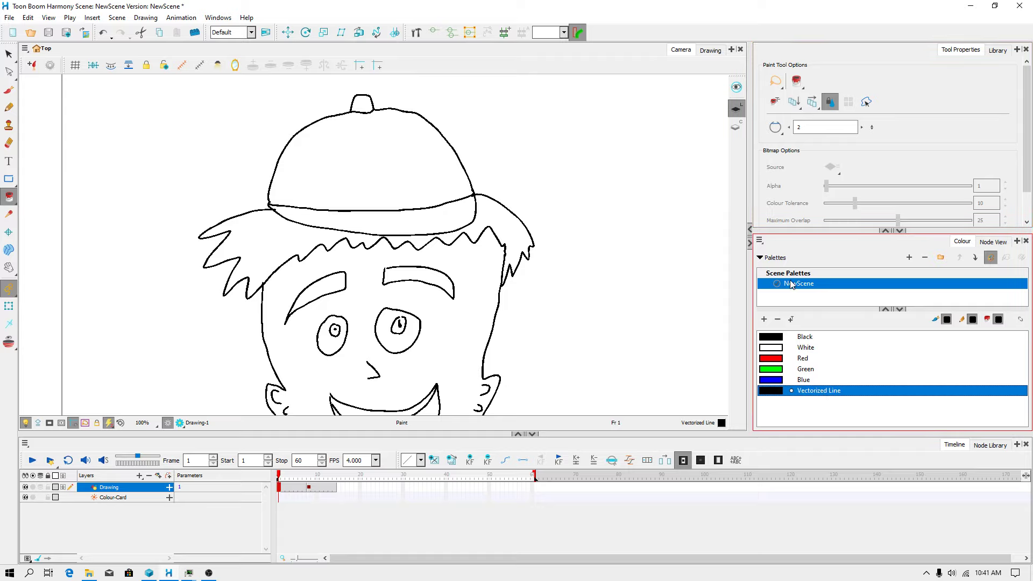
click(910, 257)
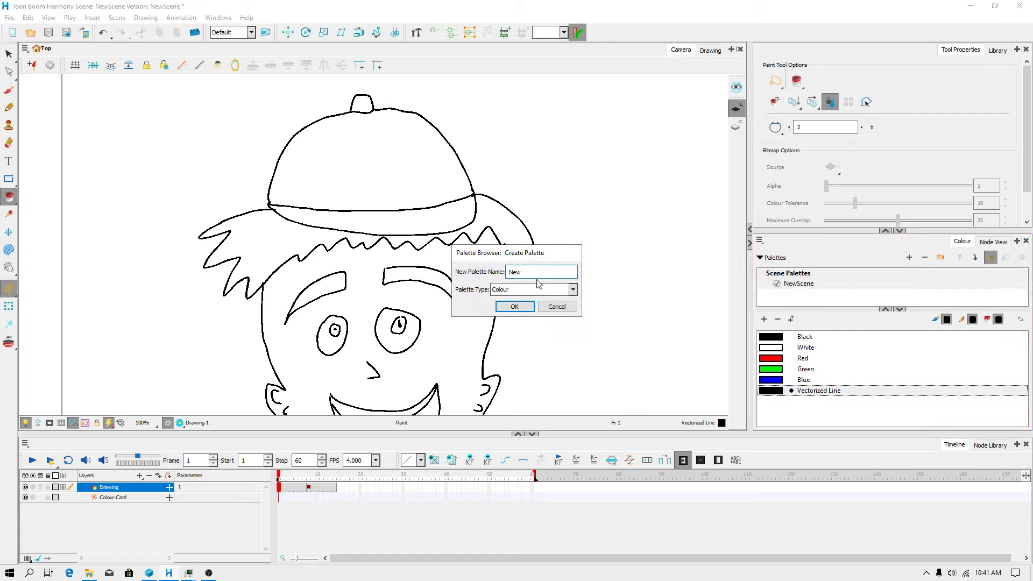
double_click(513, 272)
text(hair)
click(514, 307)
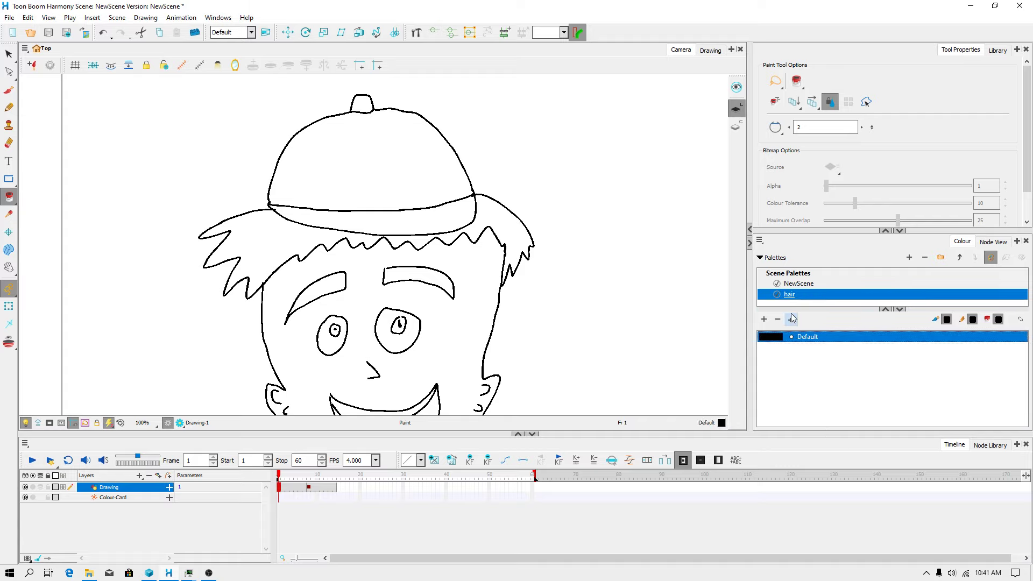
Set the hair palette's Default swatch to a dusty reddish brown of RGB 180, 136, 131.
double_click(774, 339)
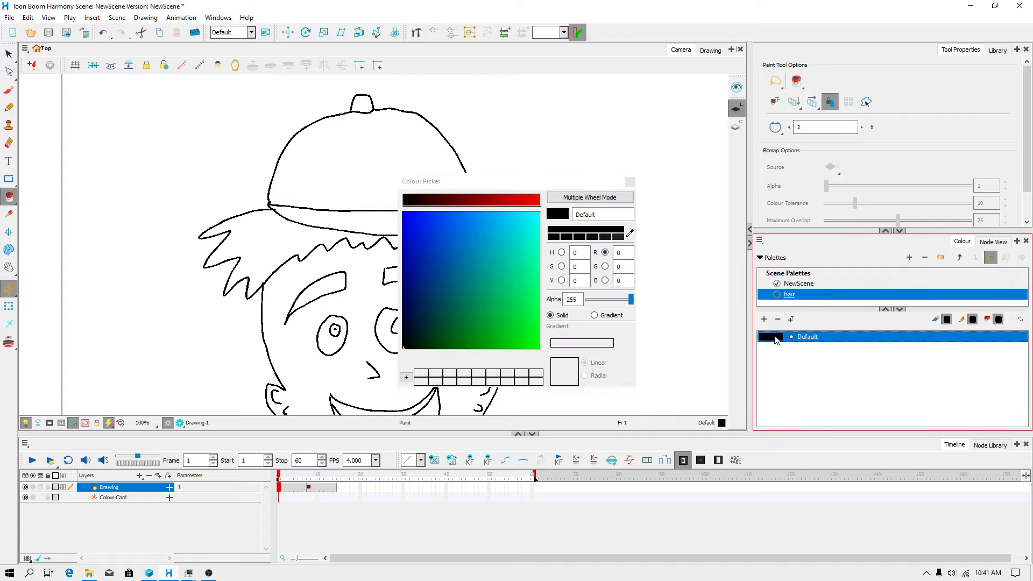
click(525, 207)
click(474, 281)
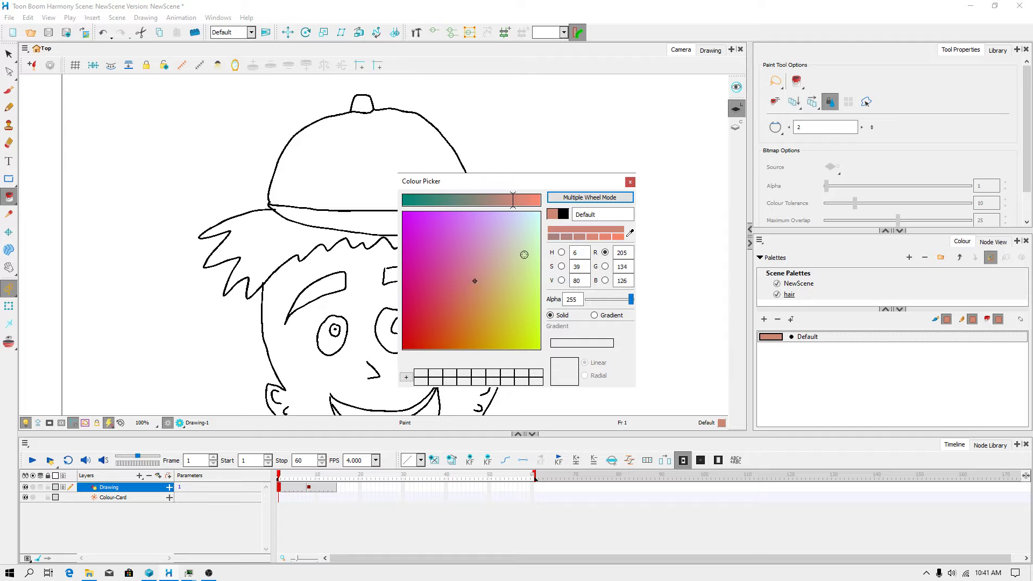
click(562, 253)
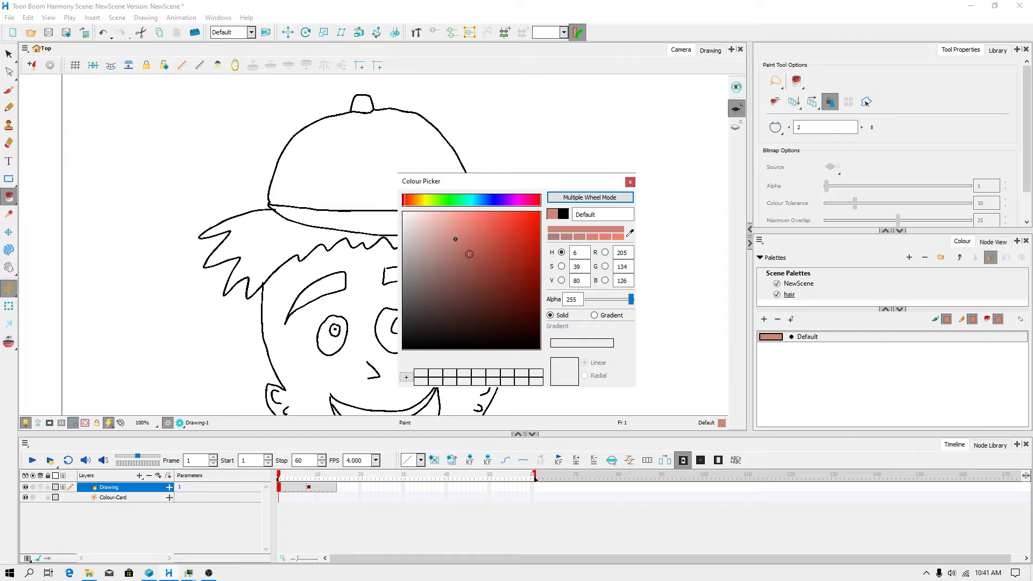
click(440, 252)
click(630, 182)
Fill the hair on both sides of the cap and both eyebrows with the reddish brown in the frame 1 drawing.
click(266, 242)
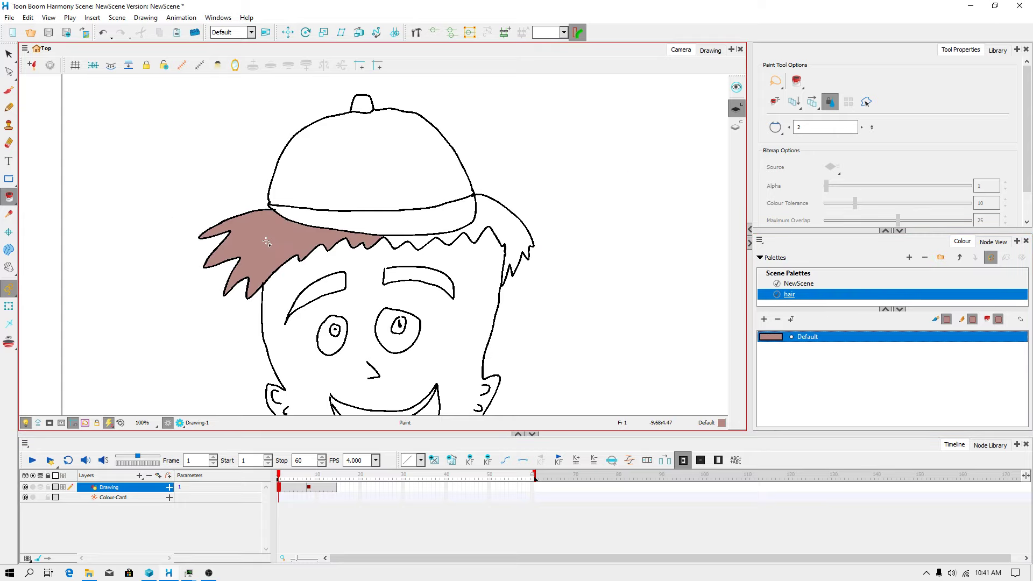
click(428, 240)
scroll(368, 278, down, 2)
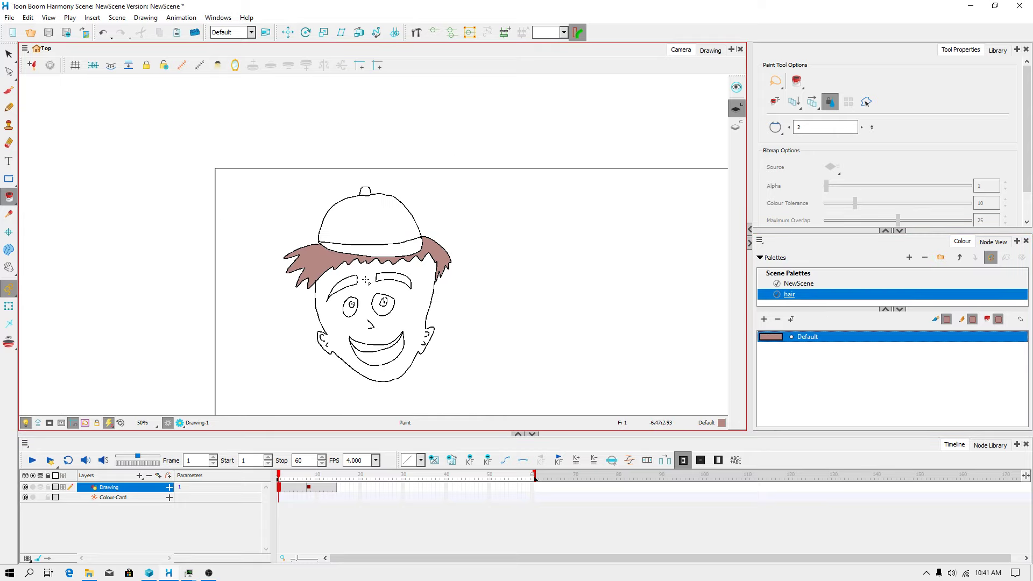
click(350, 280)
click(393, 281)
scroll(363, 272, up, 2)
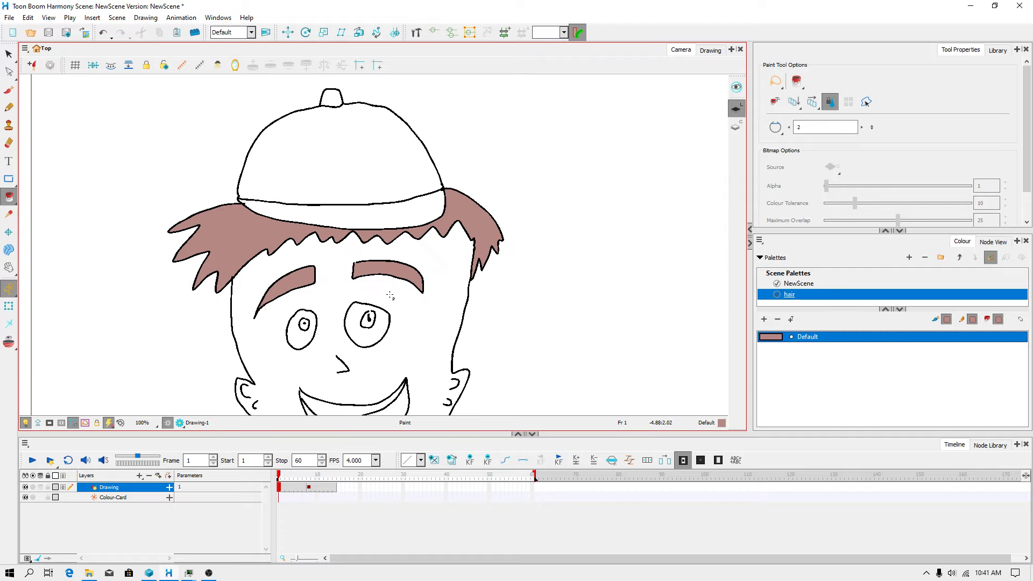
scroll(364, 239, down, 3)
scroll(364, 239, up, 3)
scroll(365, 239, down, 3)
scroll(364, 240, up, 2)
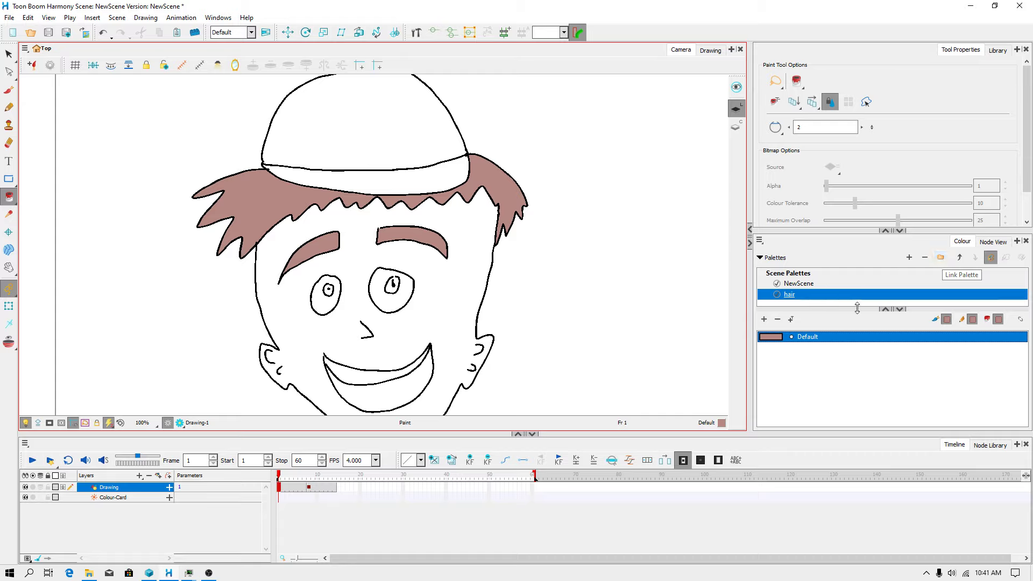
Add a new colour swatch named skin to the hair palette.
click(794, 283)
click(793, 295)
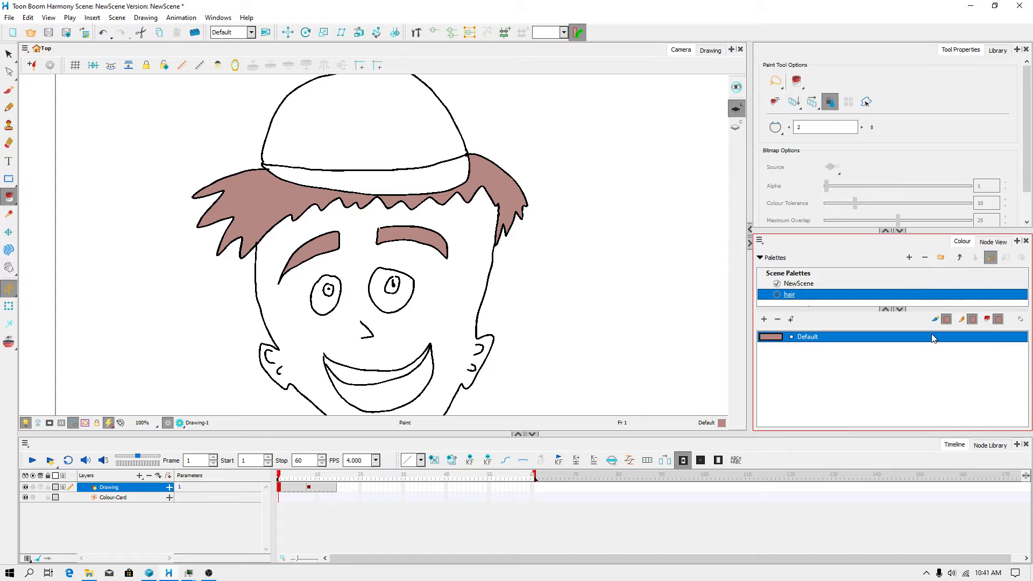
click(977, 380)
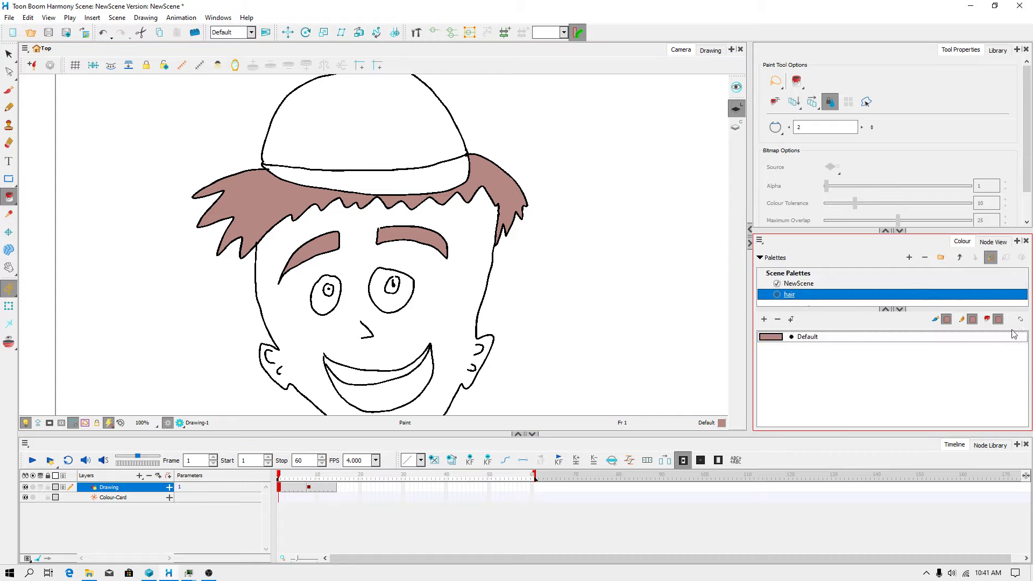
click(764, 320)
double_click(807, 348)
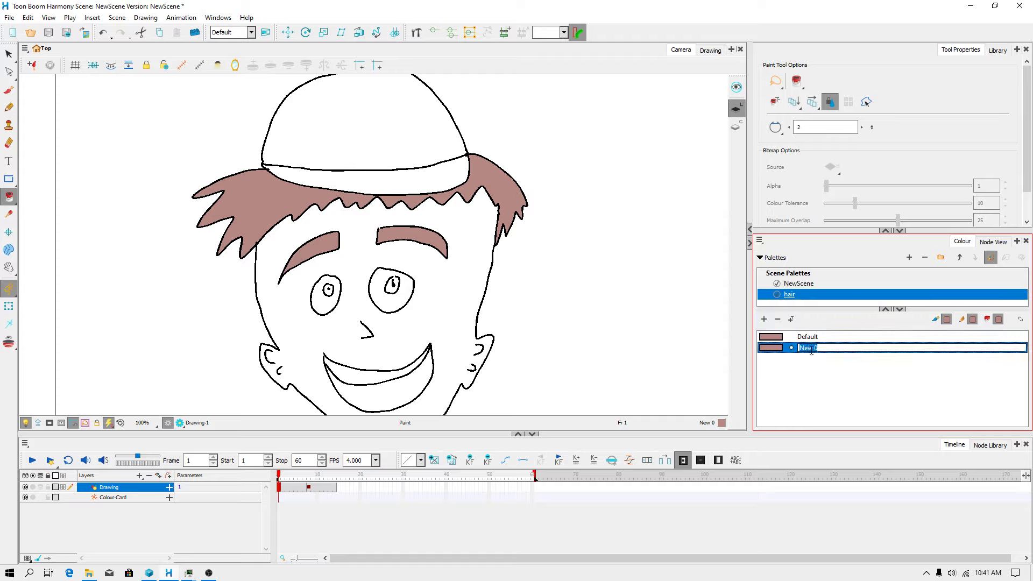
text(skin)
key(Tab)
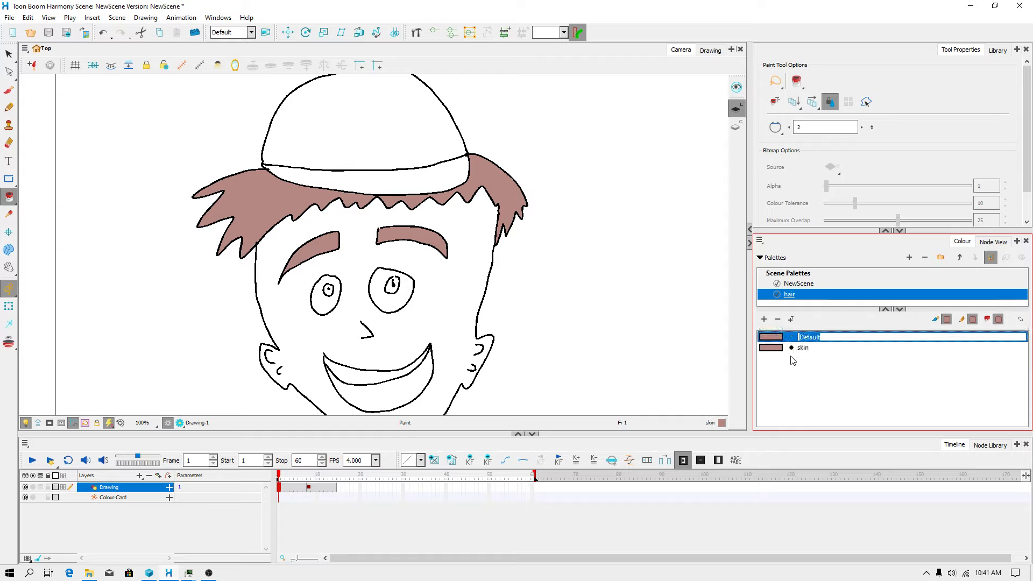
click(805, 369)
Rename the hair palette's Default swatch to hair.
click(773, 338)
double_click(808, 338)
text(hair)
double_click(814, 347)
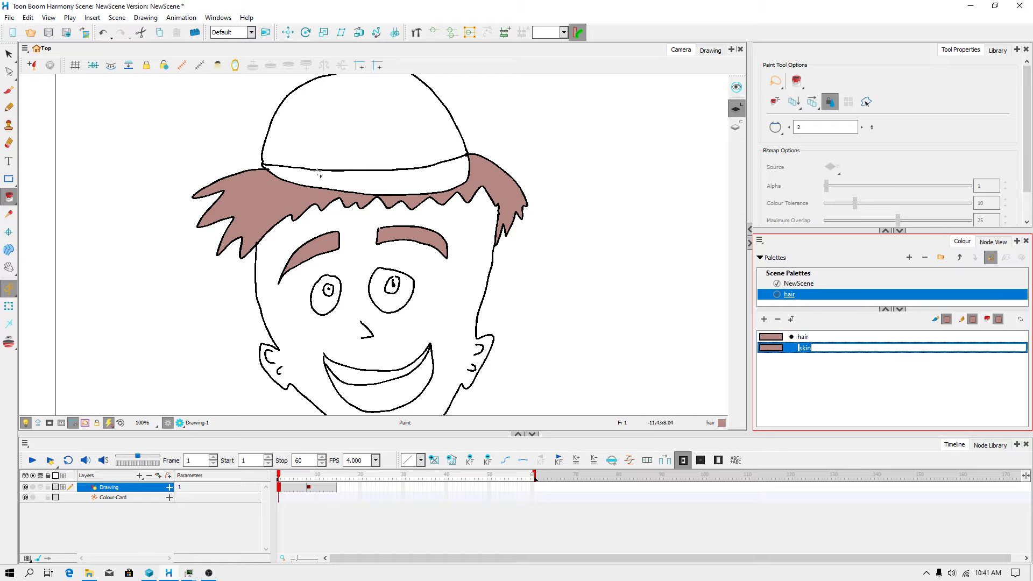
key(Return)
Set the skin swatch to a pale peach colour with hue 34, saturation 21 and value 96.
click(771, 348)
double_click(771, 348)
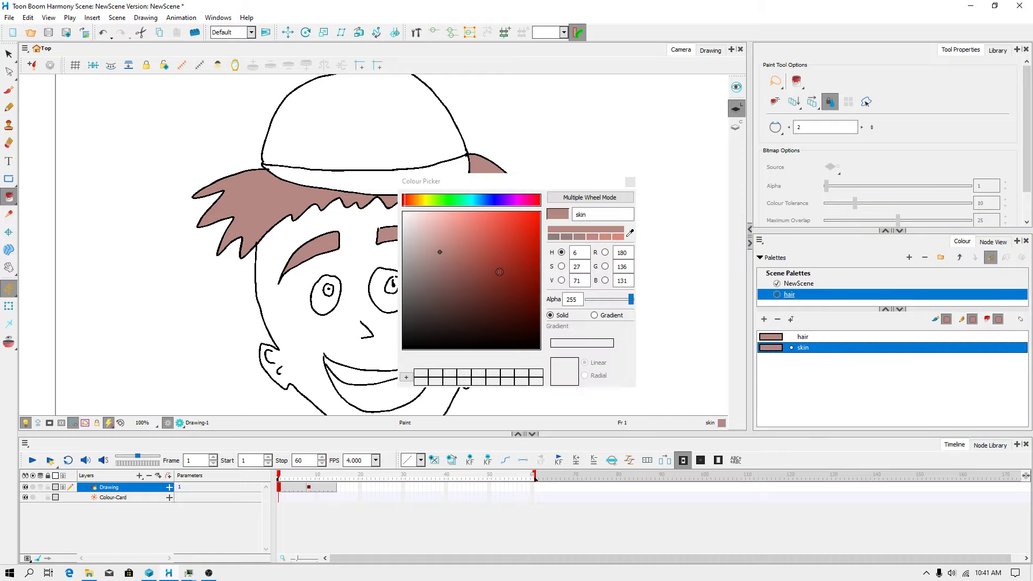
click(561, 267)
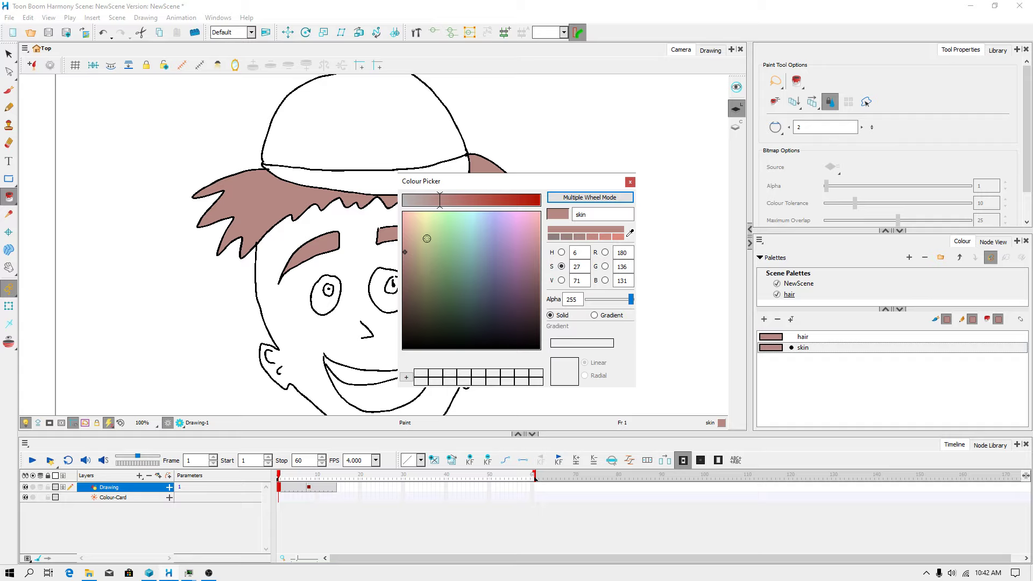
mouse_move(426, 238)
mouse_down()
mouse_move(418, 228)
mouse_move(437, 205)
mouse_move(427, 239)
mouse_move(431, 218)
mouse_up()
click(561, 253)
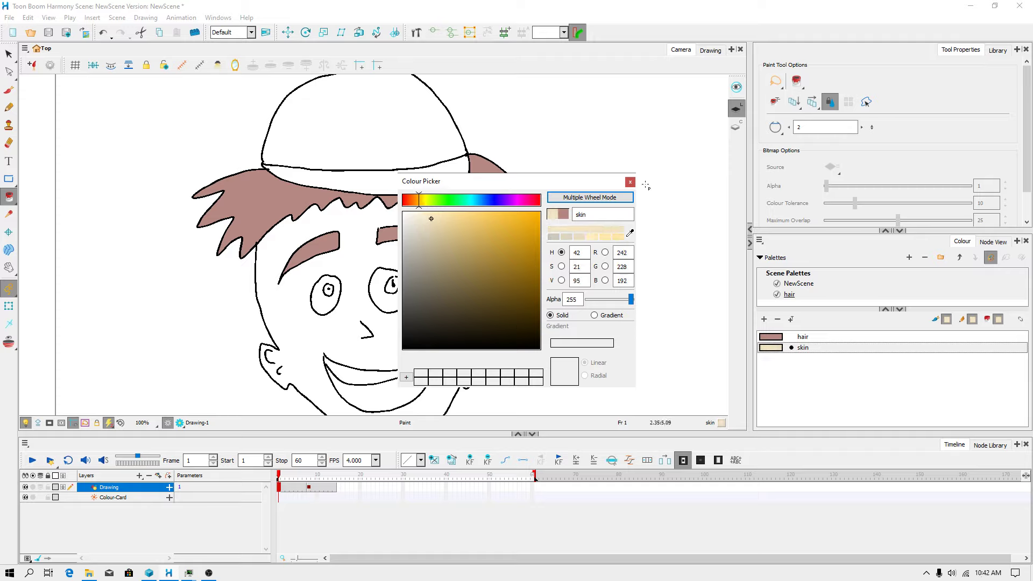
click(561, 266)
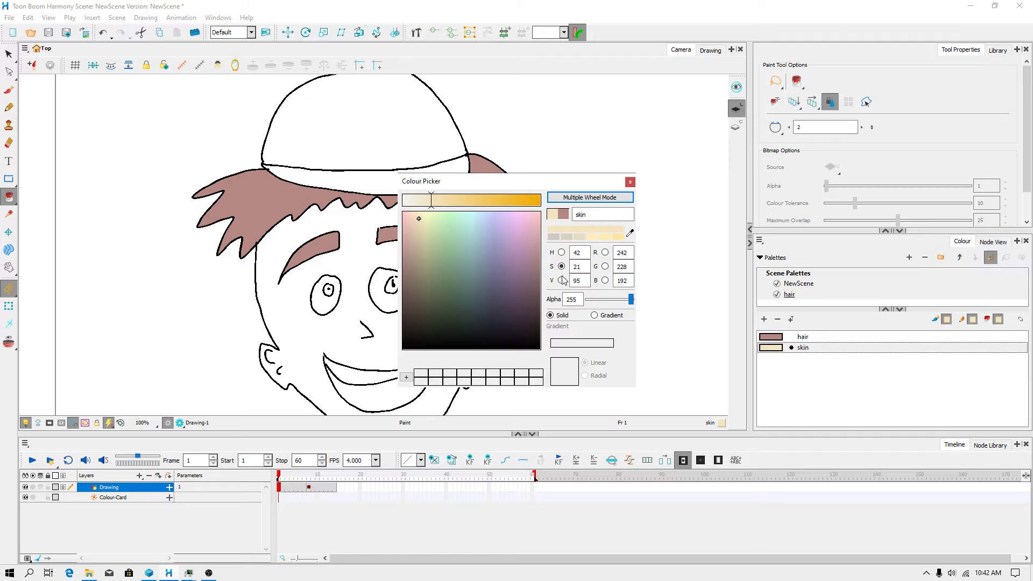
drag(419, 219, 415, 219)
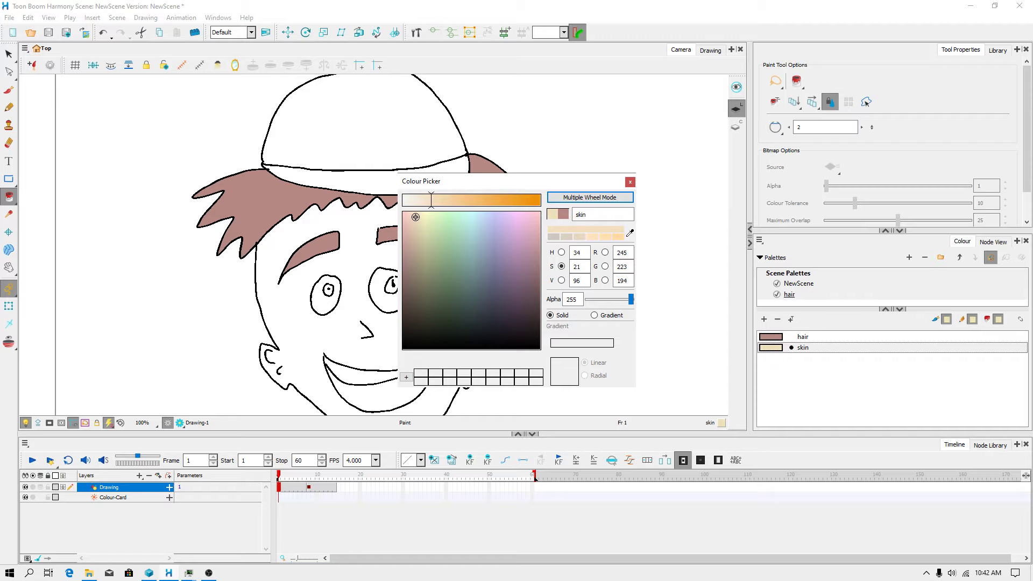
click(630, 182)
Fill the face with the skin colour in the drawings on frames 1 and 8.
scroll(398, 274, down, 1)
click(384, 276)
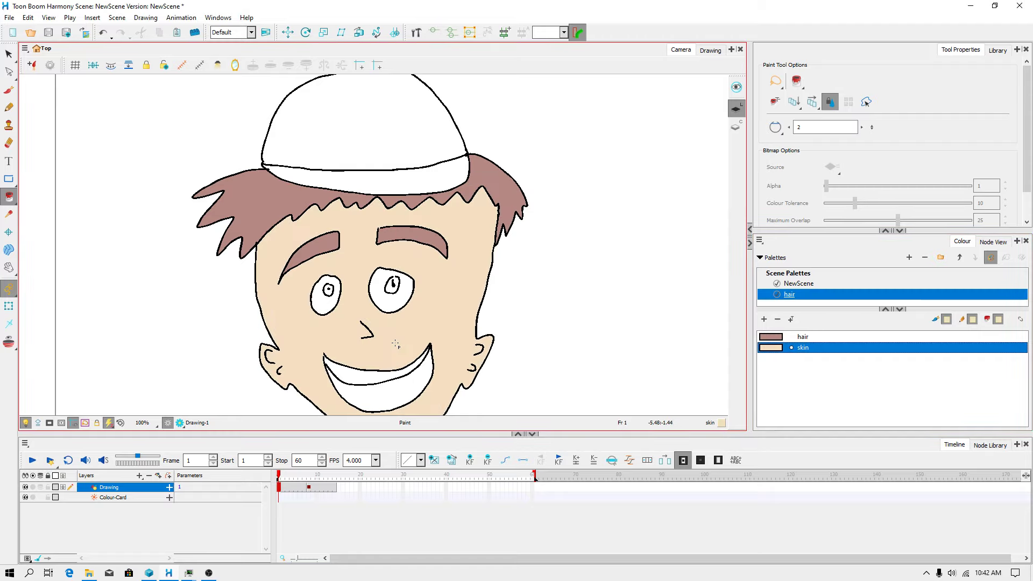
scroll(383, 276, down, 2)
click(310, 489)
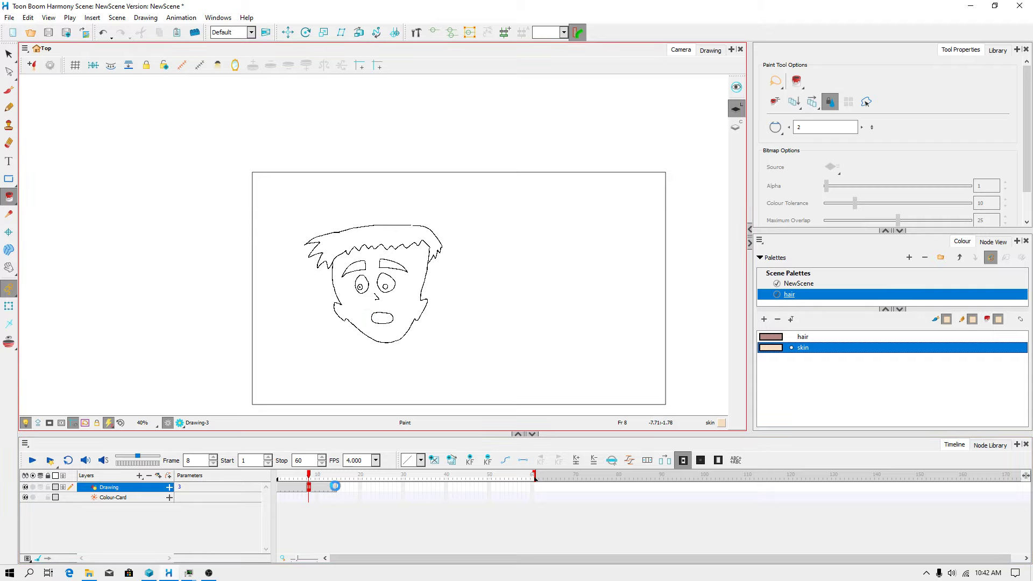
click(349, 304)
Fill the hair and both eyebrows of the frame 8 drawing with the hair colour.
scroll(349, 304, up, 2)
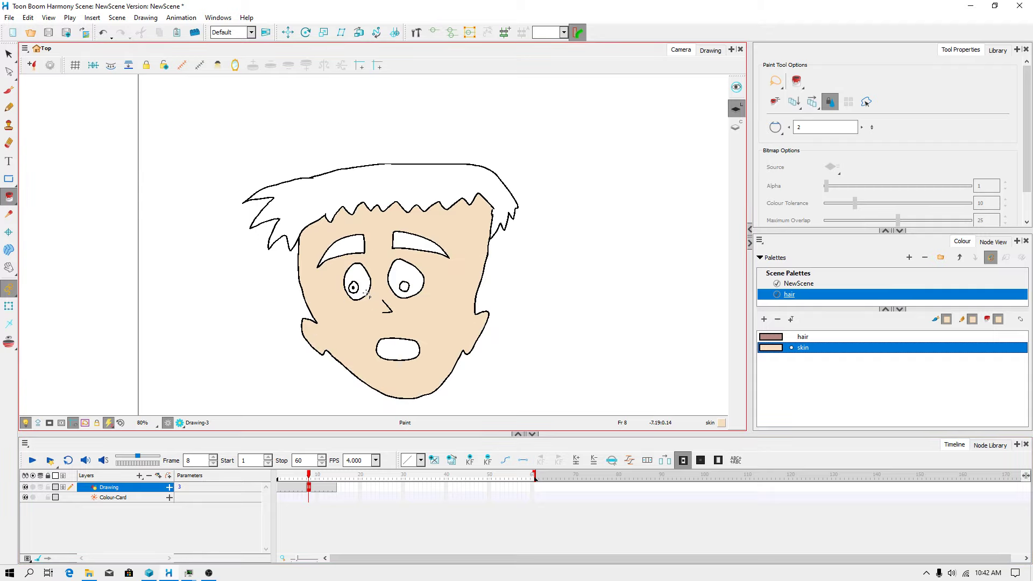
click(771, 338)
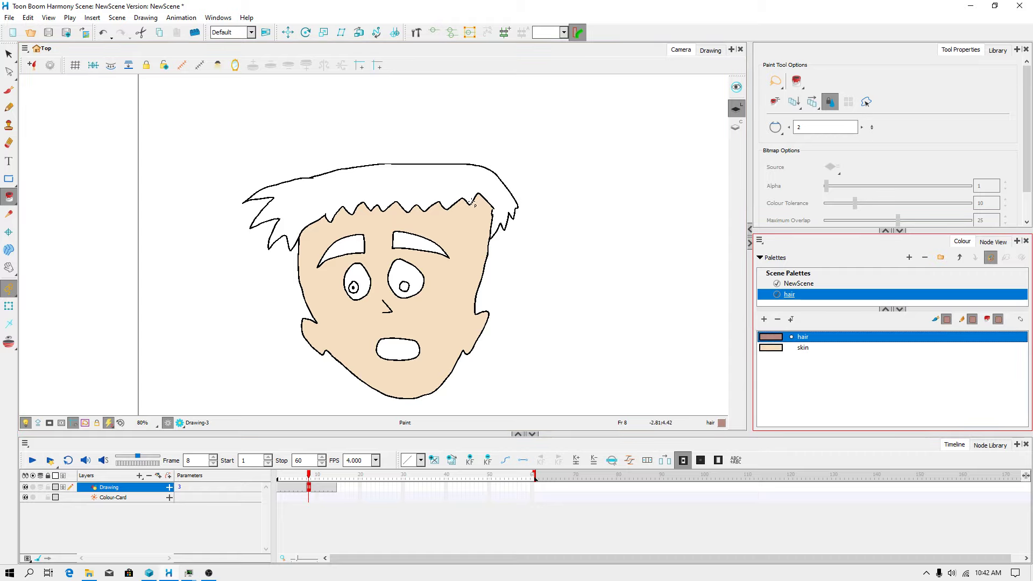
click(398, 188)
click(418, 243)
click(360, 249)
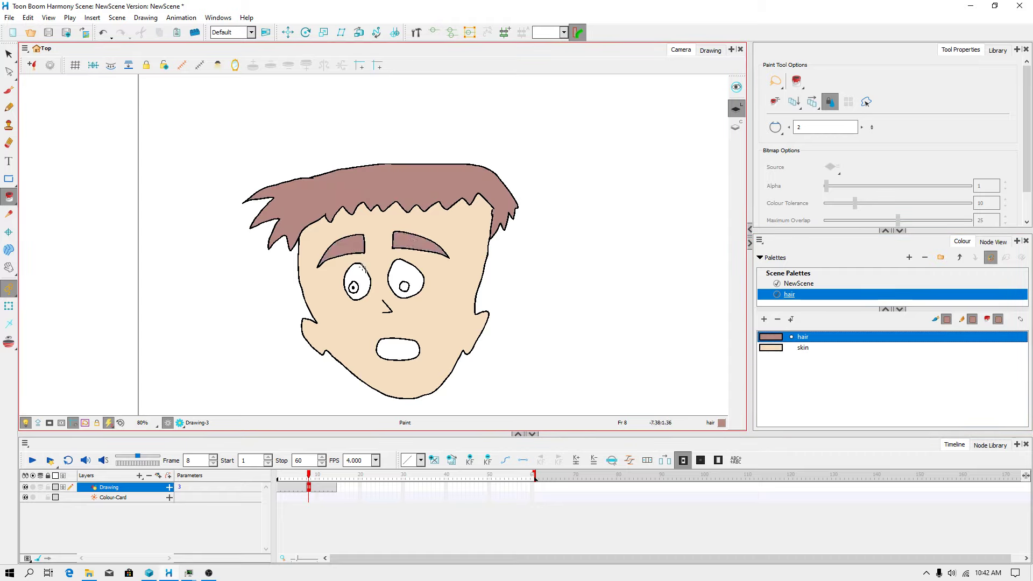
scroll(364, 276, down, 2)
Compare the coloured drawings before and after frame 8 and return to frame 1.
click(289, 490)
click(330, 487)
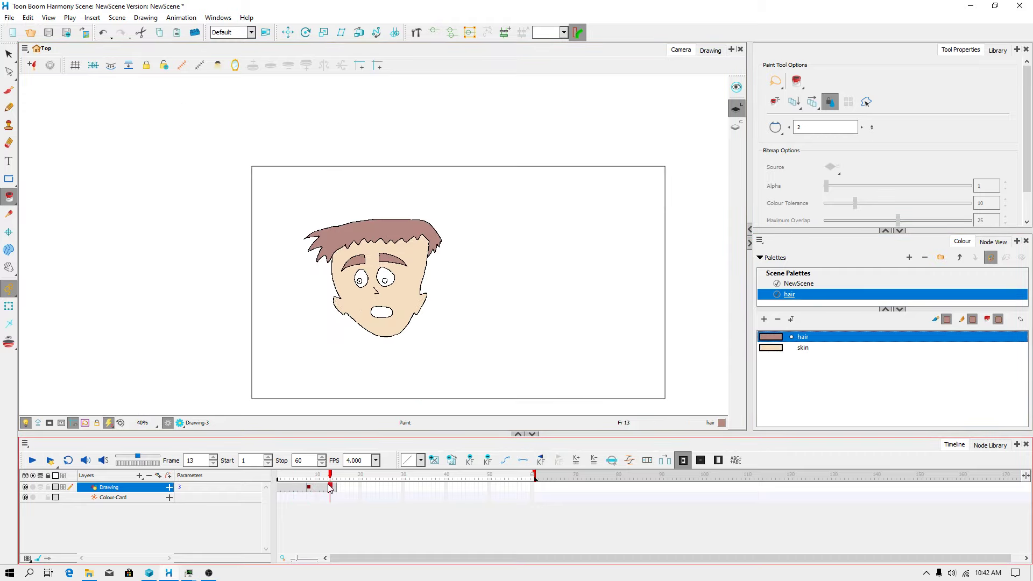
click(295, 487)
click(330, 487)
key(2)
click(278, 488)
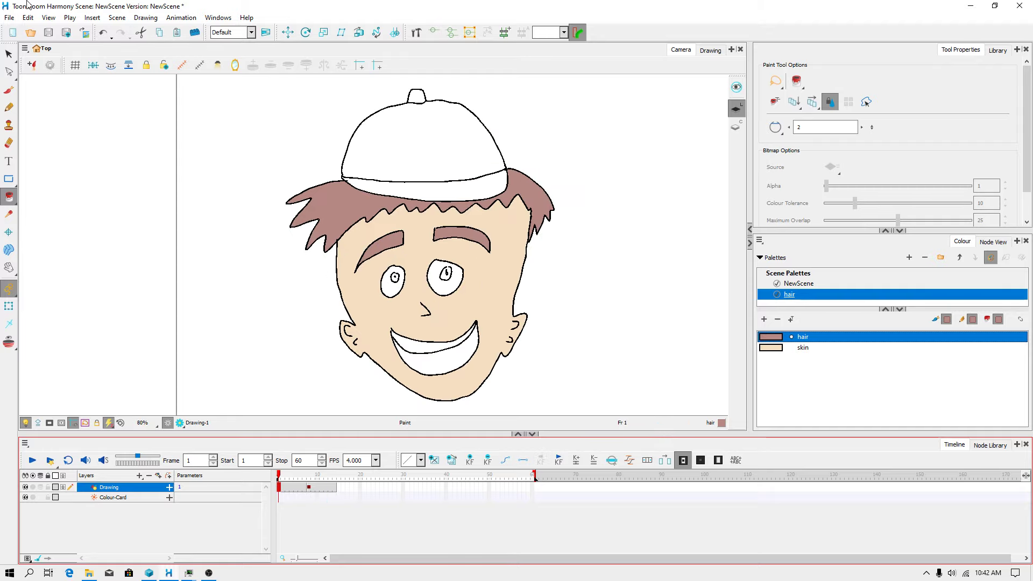
Start saving the scene under a new name and create a folder called "harmony 17 projects" on drive D.
click(9, 18)
click(46, 100)
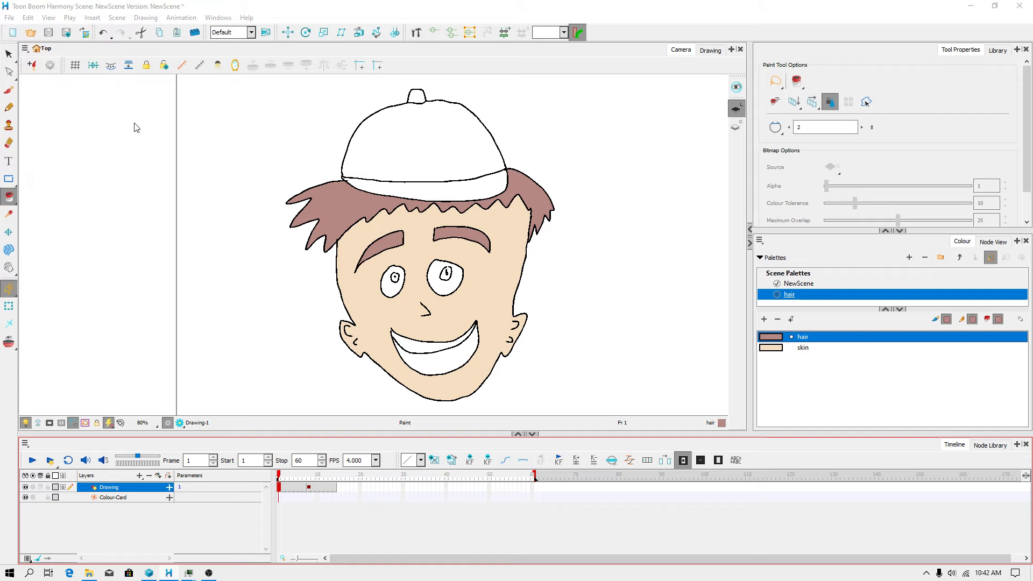
click(90, 39)
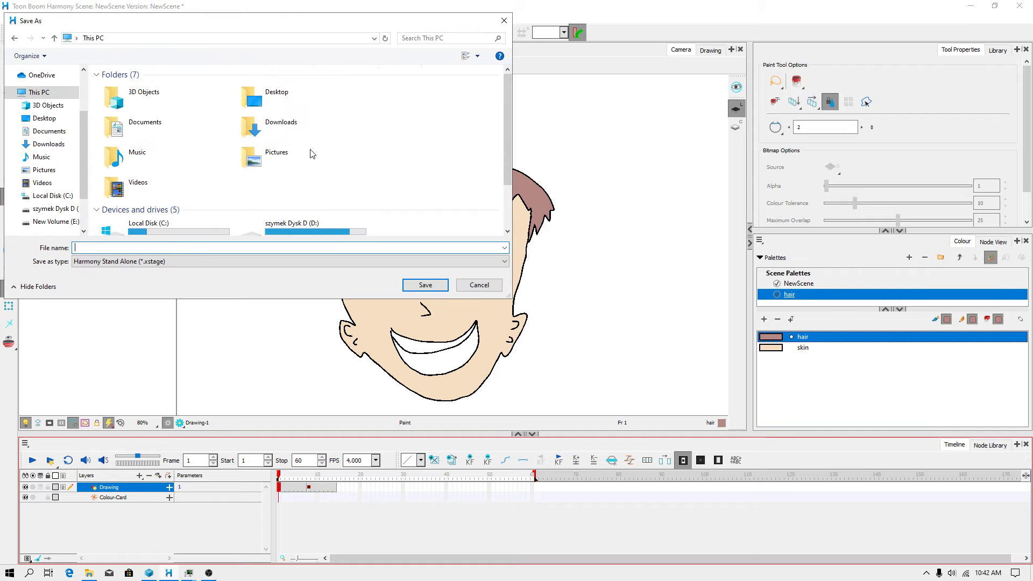
scroll(310, 172, down, 2)
double_click(302, 169)
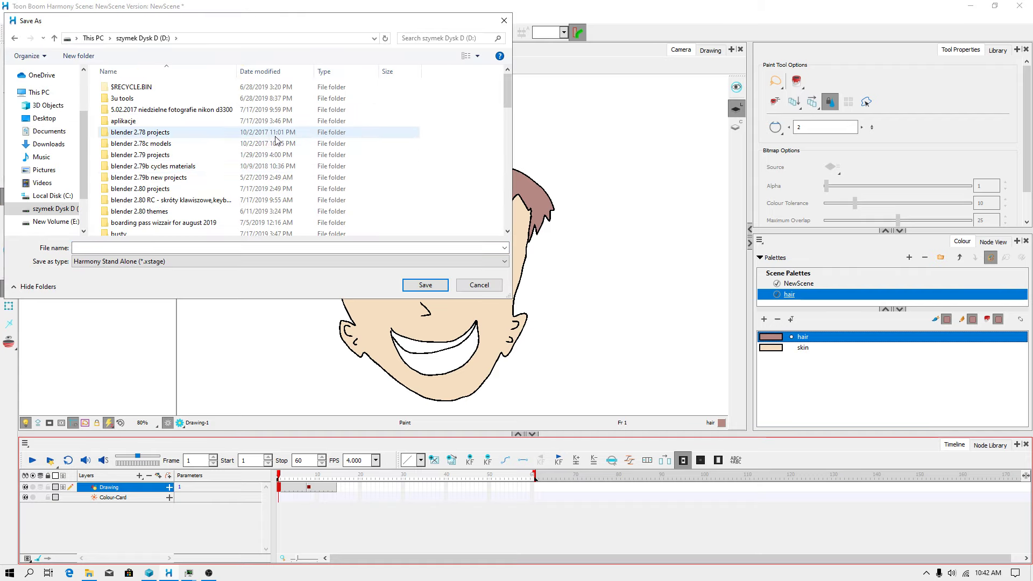
right_click(203, 142)
click(357, 253)
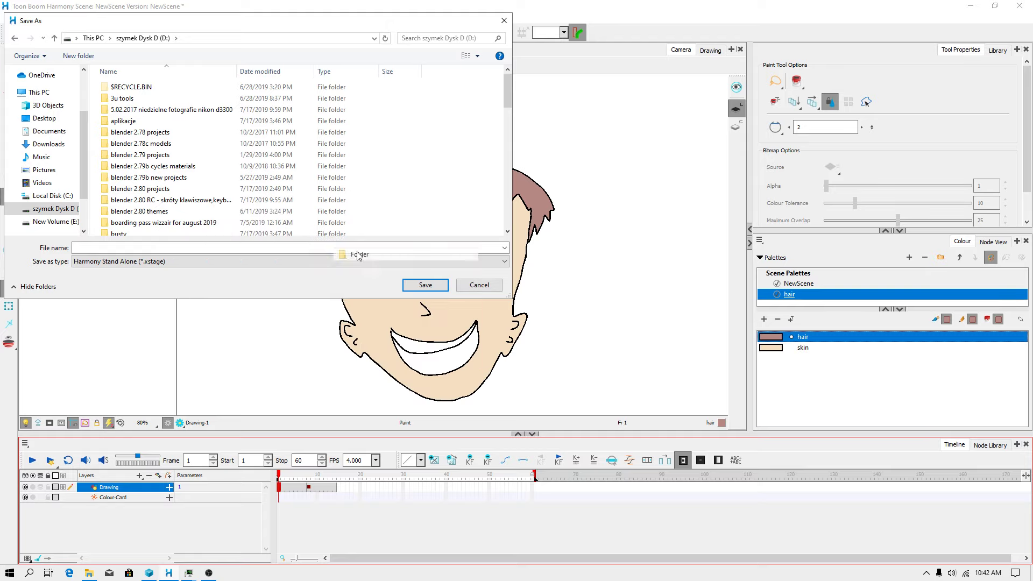
text(har)
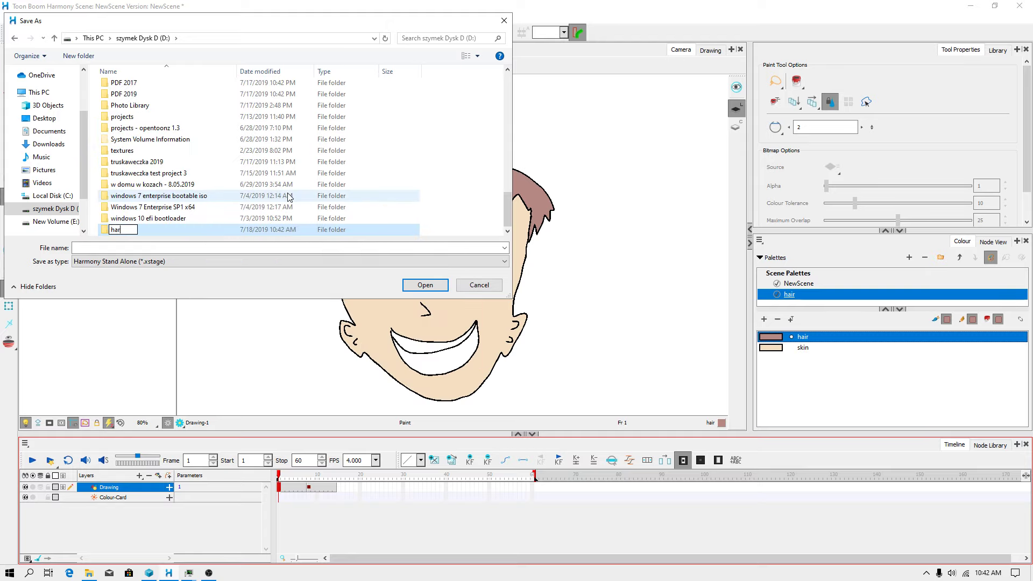
text(mony 17 pro)
text(j)
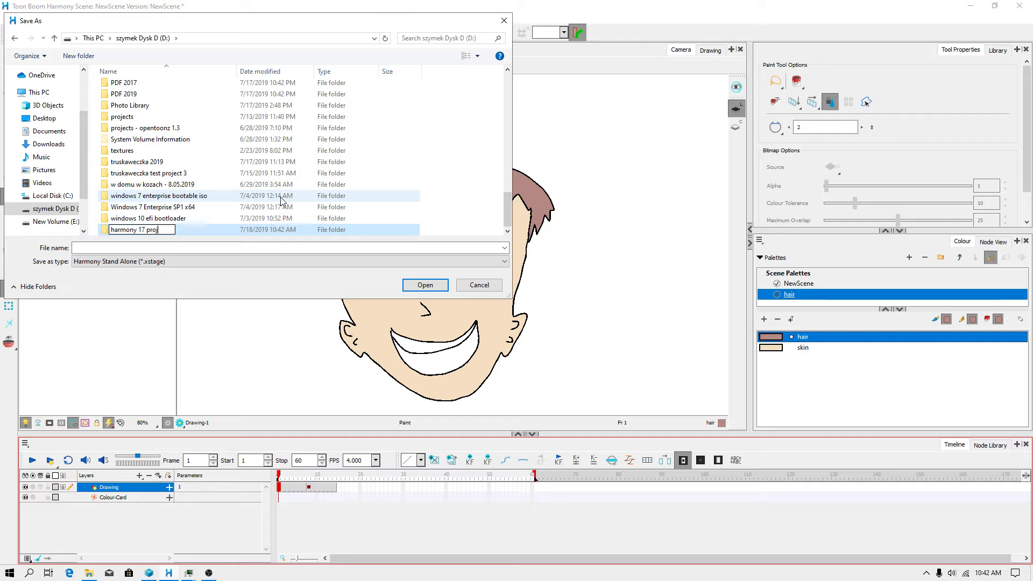
text(ects)
key(Return)
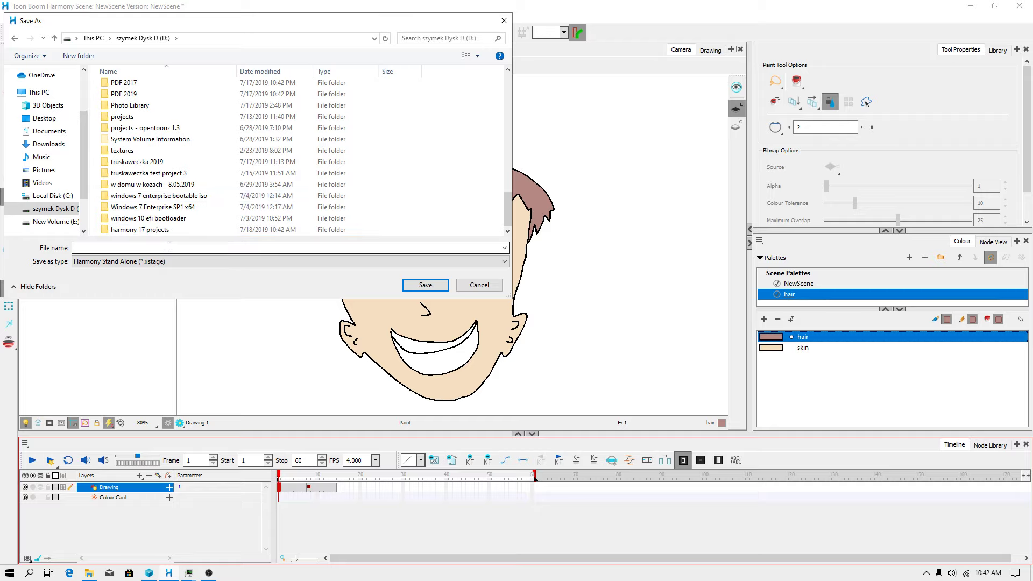
Save the scene as pizza_dostawa inside the harmony 17 projects folder.
double_click(147, 232)
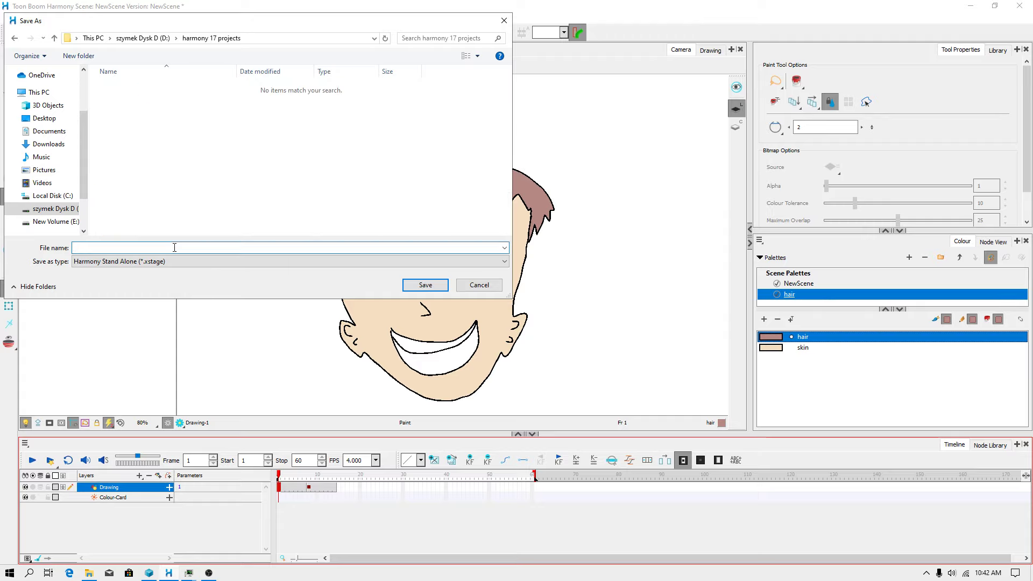
text(pizza dostawa)
click(425, 285)
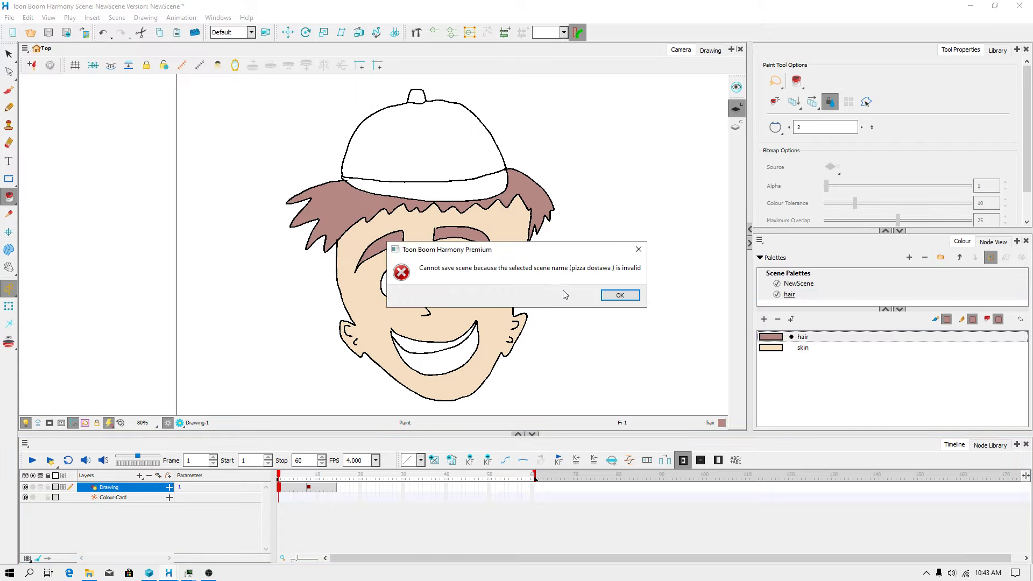
click(604, 296)
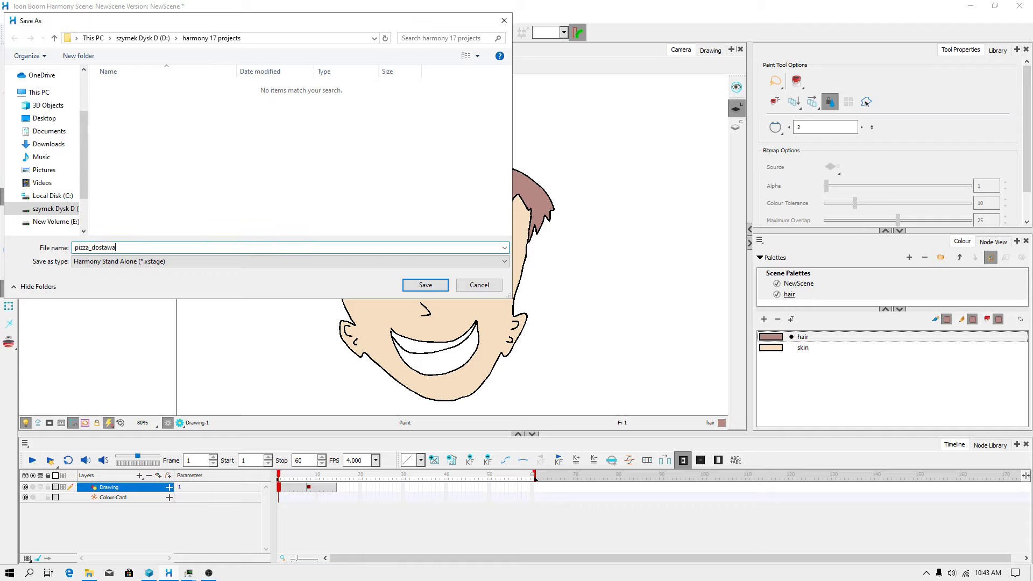
click(415, 283)
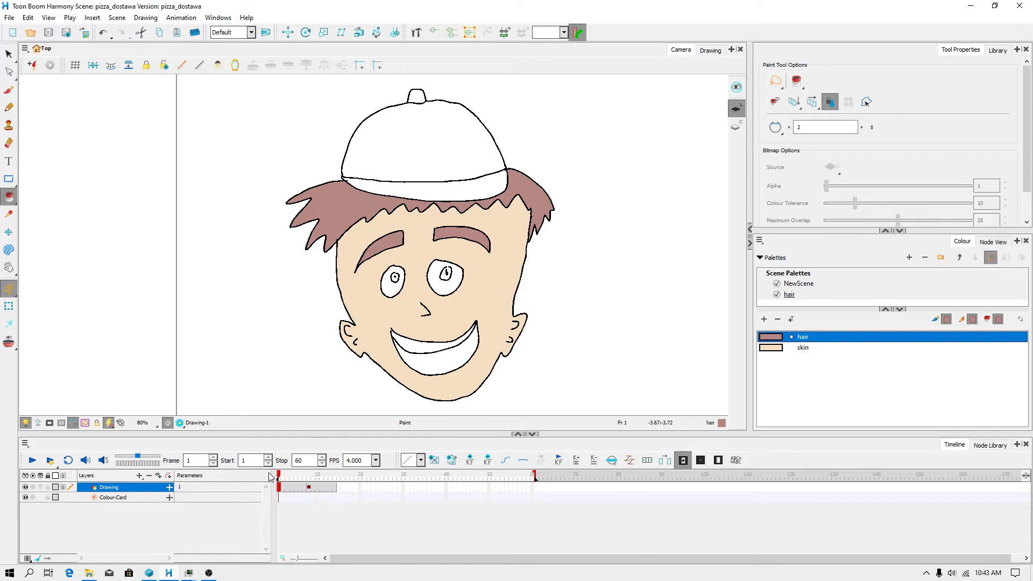
Switch to File Explorer and examine the contents of the saved pizza_dostawa folder in harmony 17 projects on drive D.
click(12, 572)
click(541, 317)
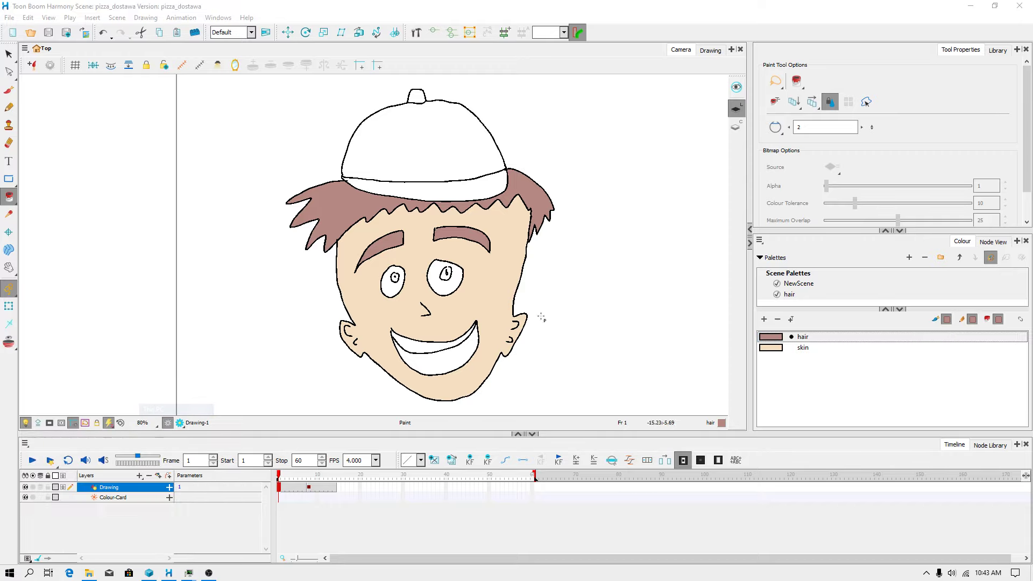
double_click(718, 278)
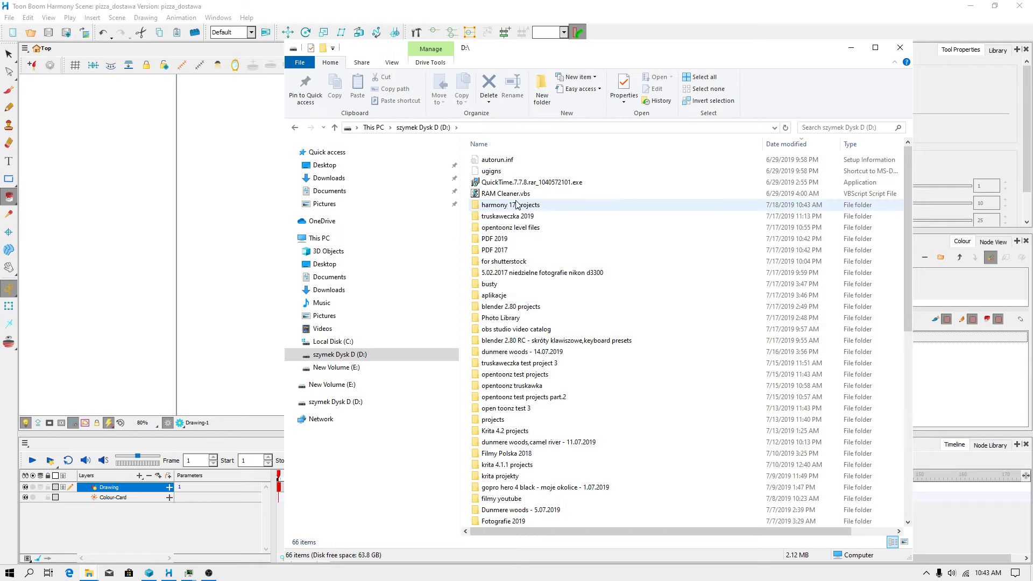
double_click(516, 205)
double_click(512, 164)
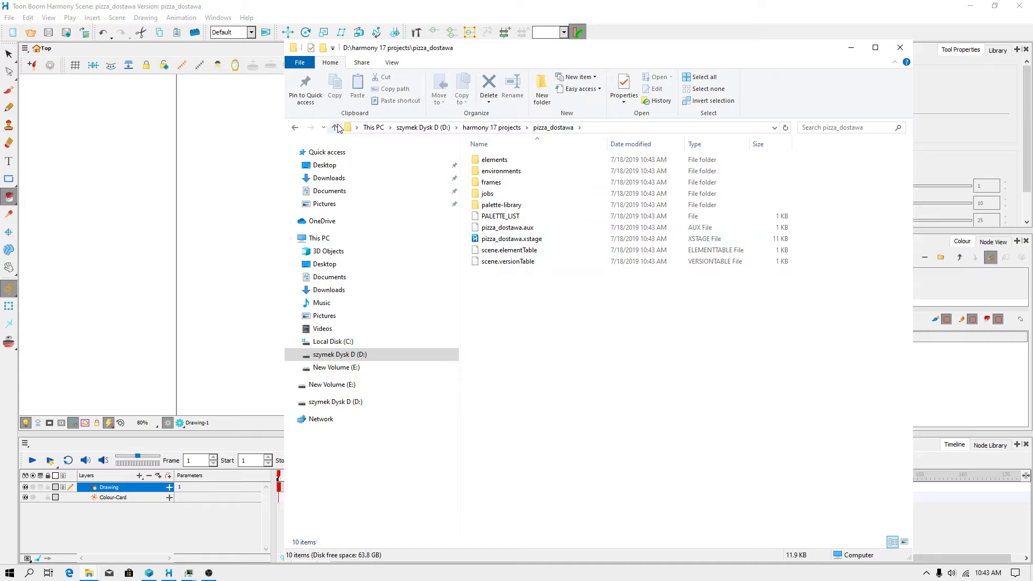
click(295, 128)
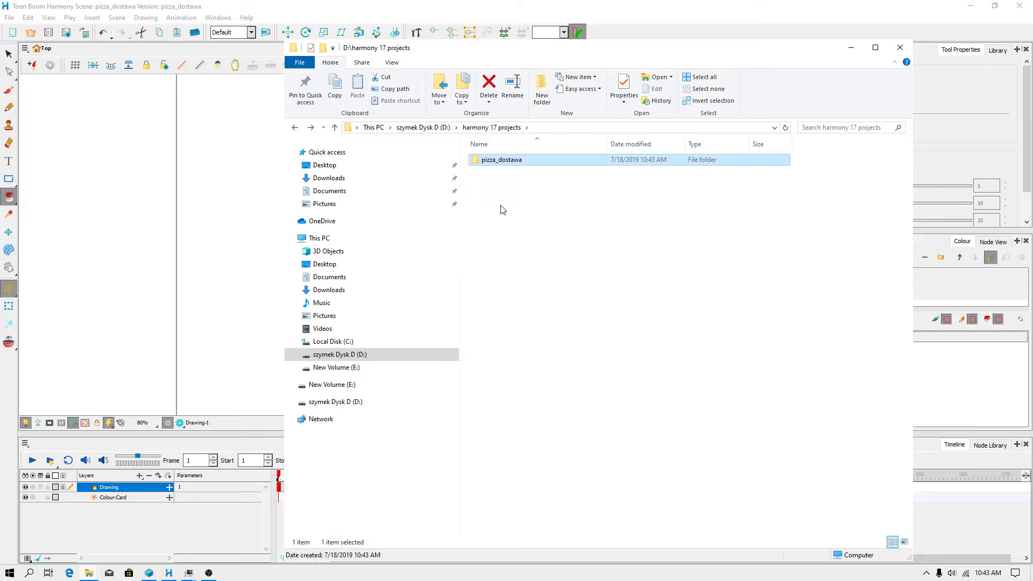
Check the properties of the pizza_dostawa folder and return to Harmony.
right_click(496, 197)
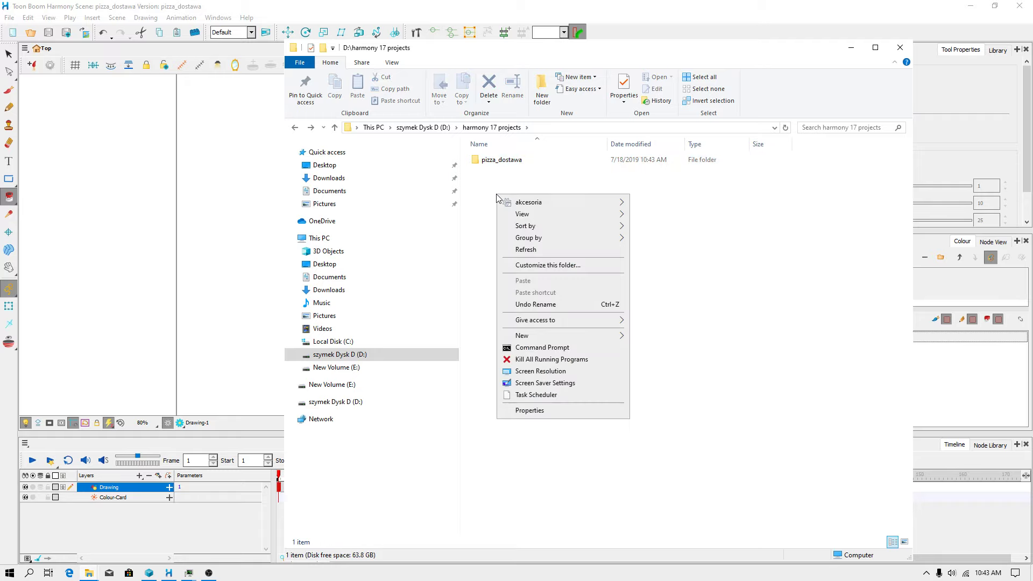
click(500, 161)
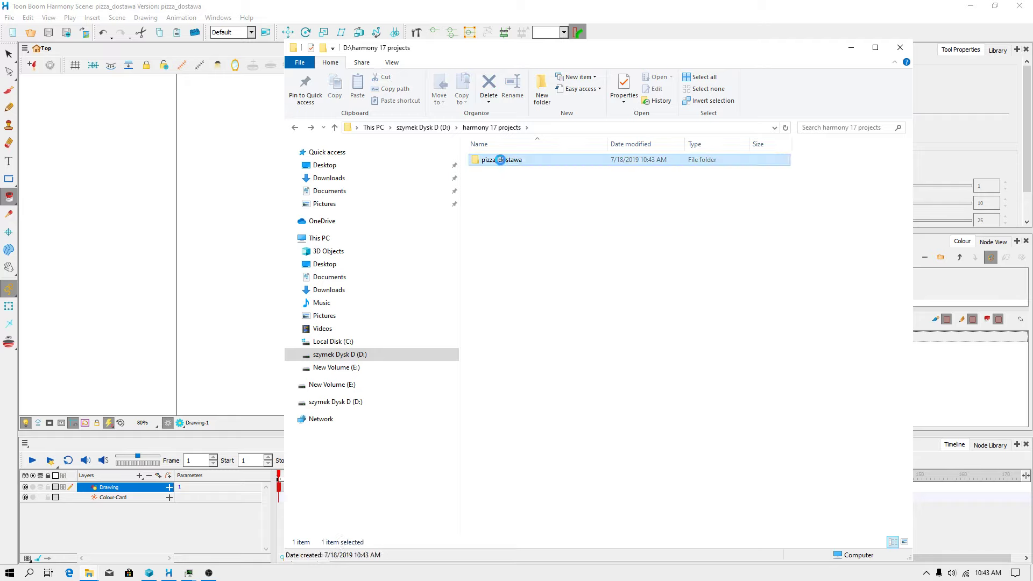
right_click(501, 160)
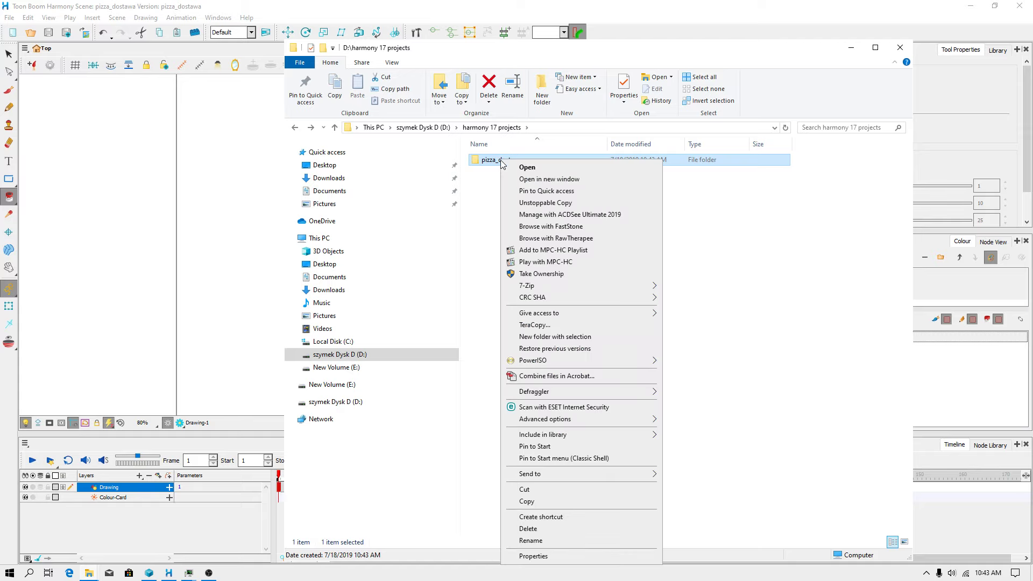
click(542, 555)
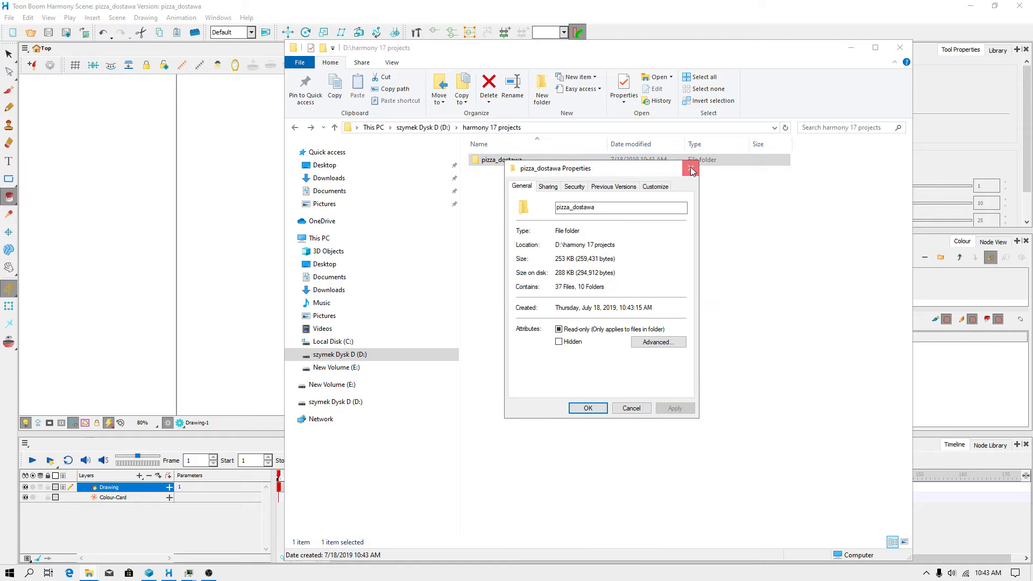
click(691, 171)
click(851, 47)
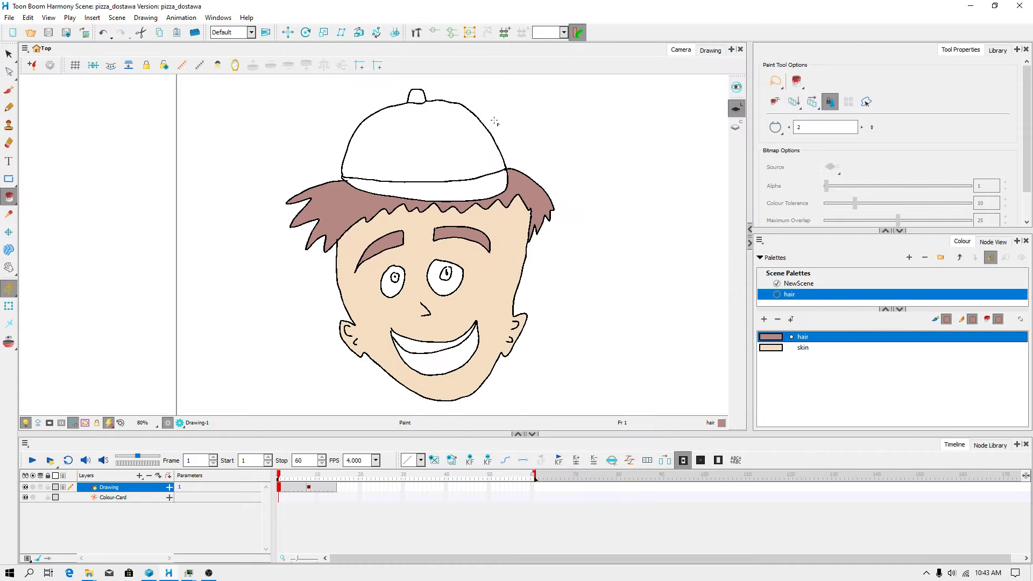
Compare the two coloured head drawings at different frames against the whole camera frame and return to frame 1.
key(2)
key(2)
key(2)
key(2)
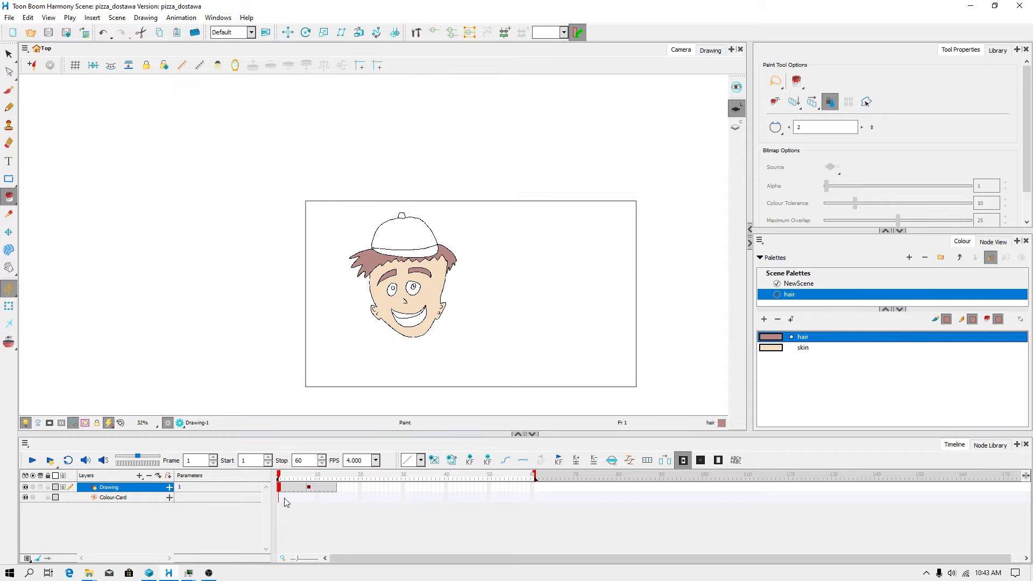
click(318, 489)
click(289, 494)
click(329, 493)
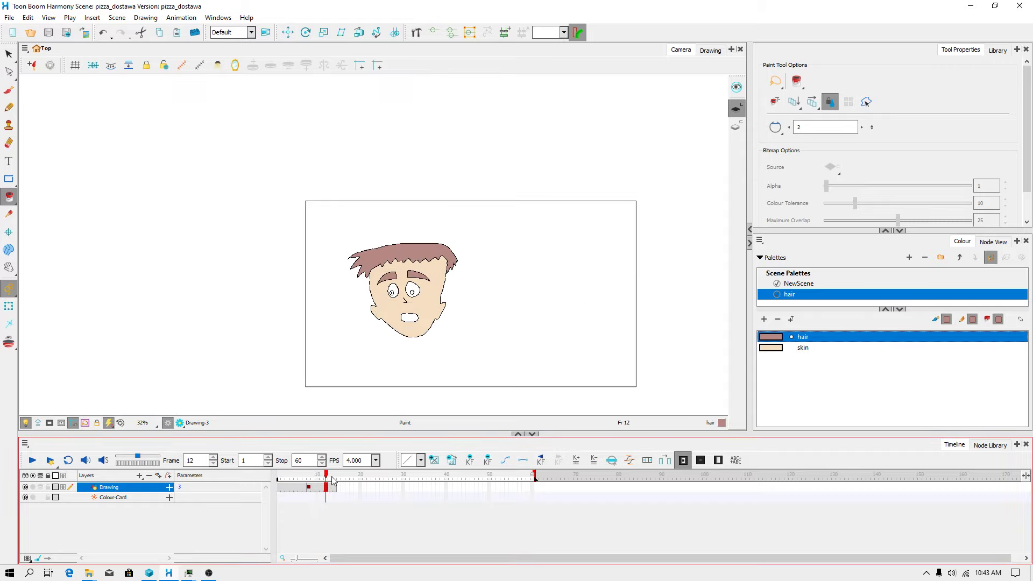
key(shift+z)
click(283, 487)
scroll(430, 151, down, 4)
scroll(437, 77, up, 3)
scroll(432, 90, down, 2)
scroll(425, 191, up, 1)
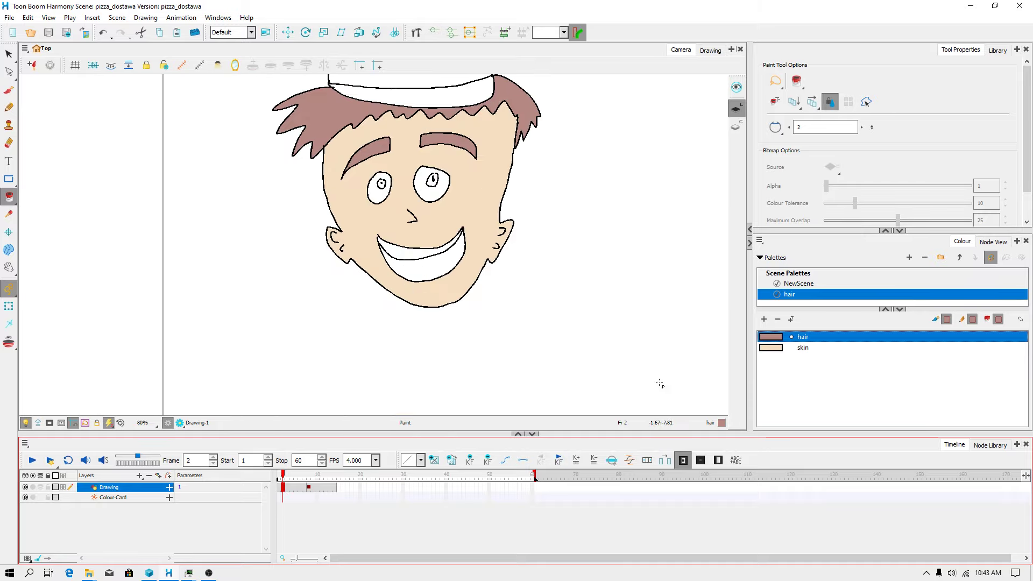
scroll(606, 372, down, 2)
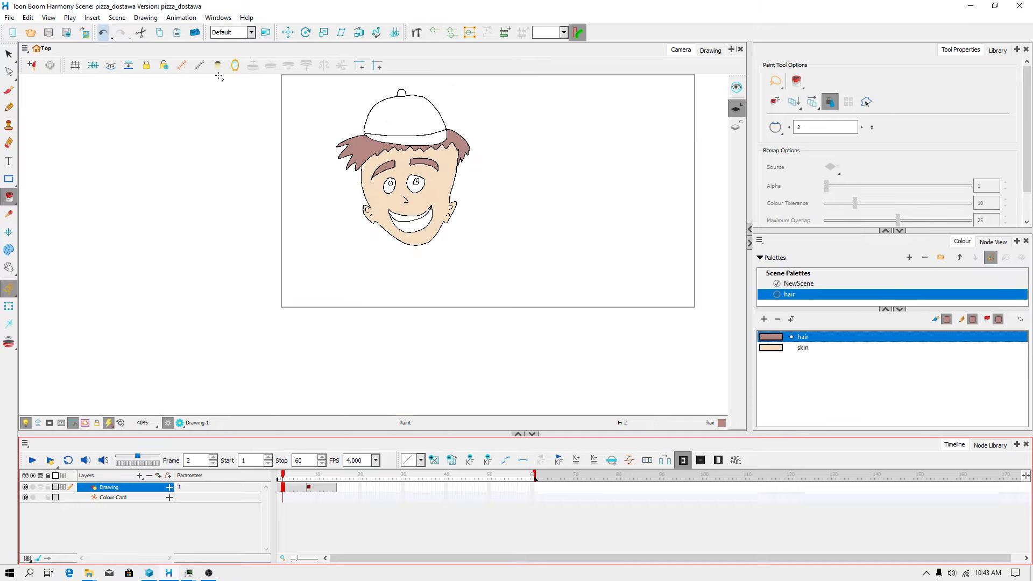
click(279, 489)
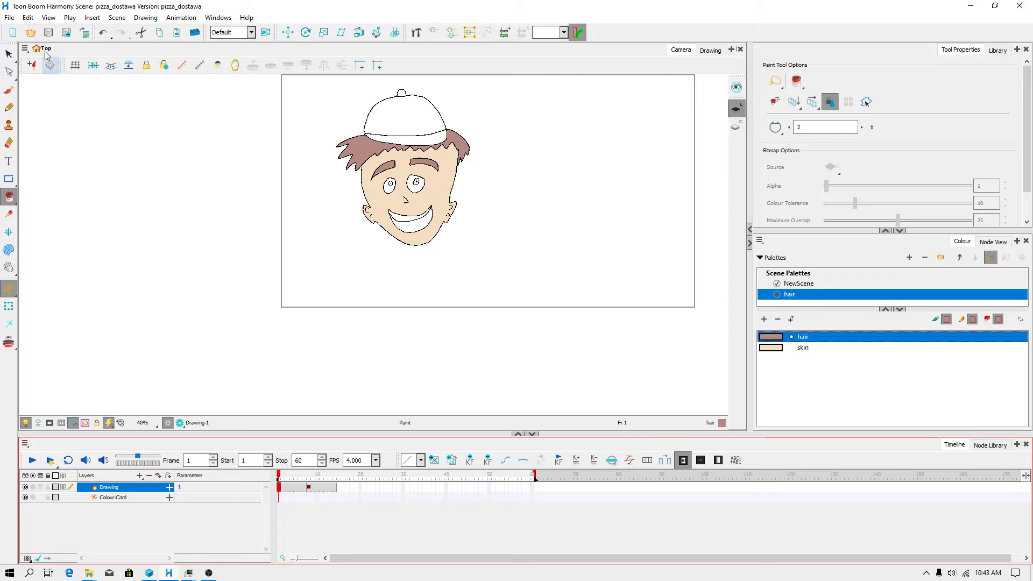
click(9, 17)
key(Escape)
key(Right)
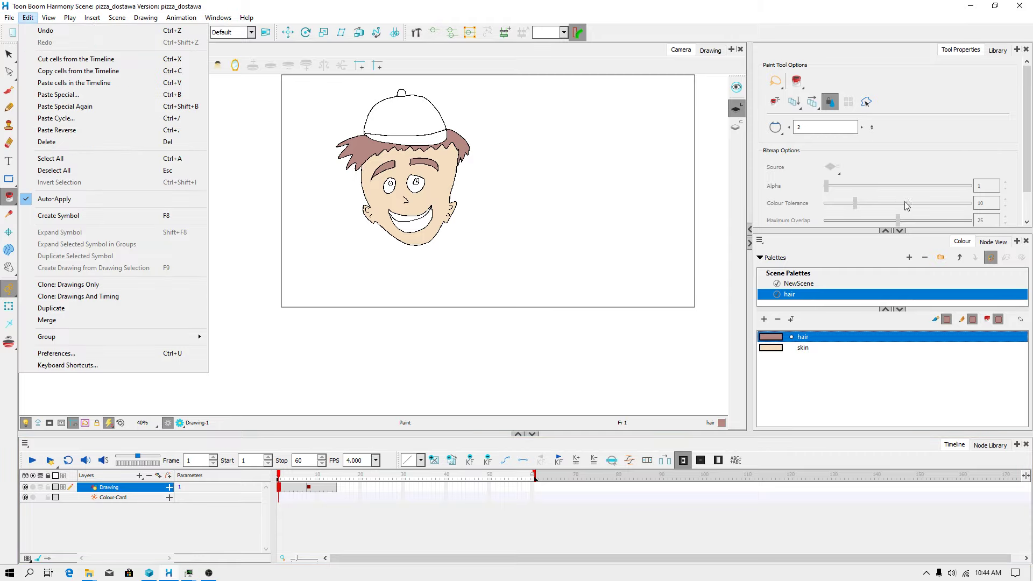
key(Escape)
click(931, 138)
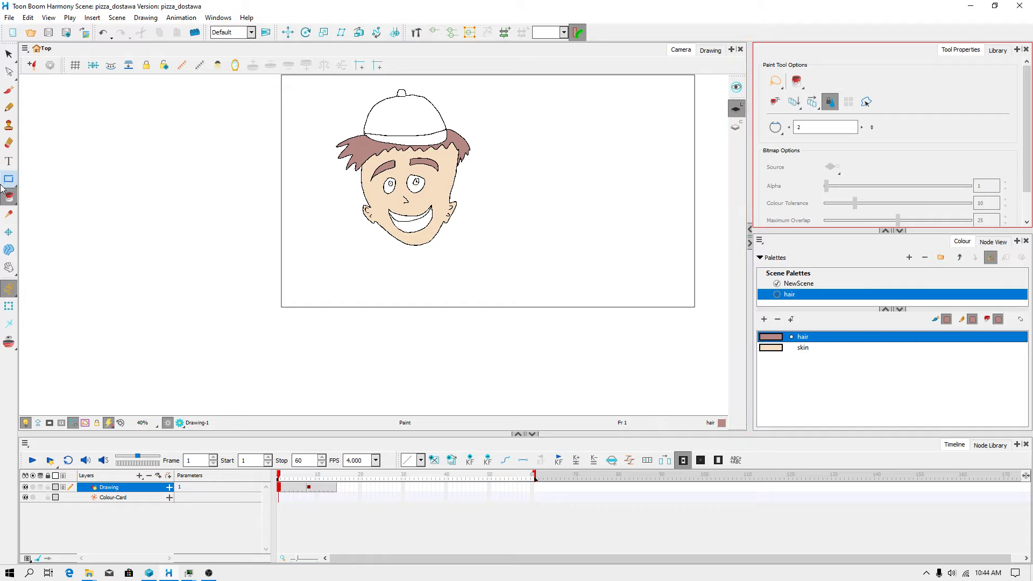
scroll(457, 73, up, 2)
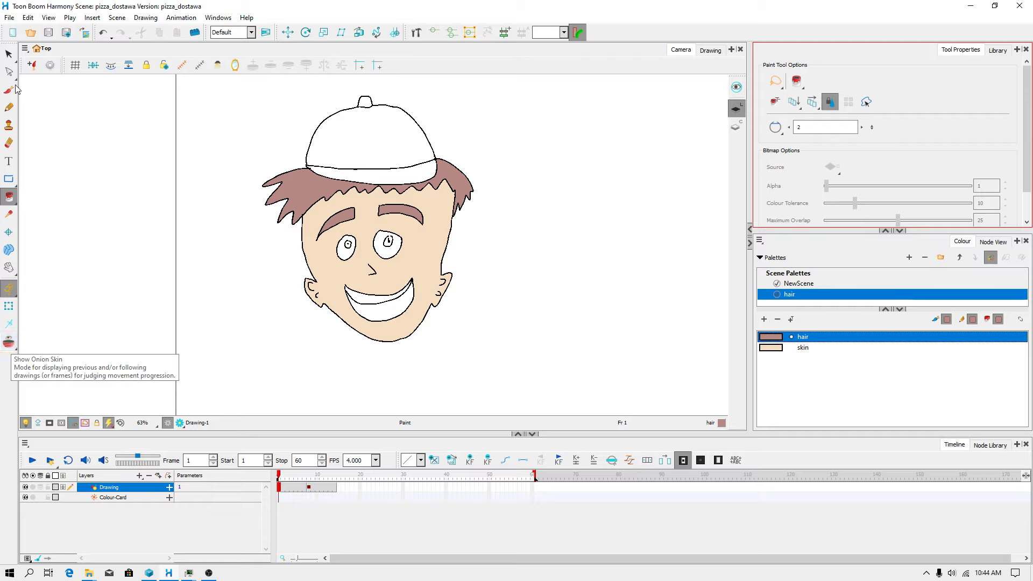
Set up a movie export in H.264/MPEG-4 (*.mp4) format covering frames 1 to 14.
click(10, 17)
mouse_move(65, 179)
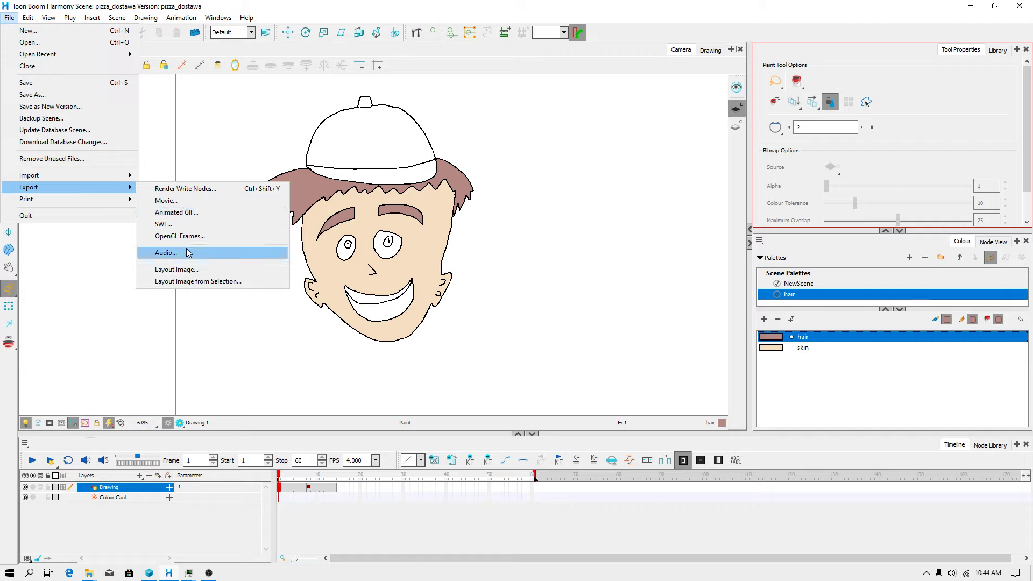
click(177, 203)
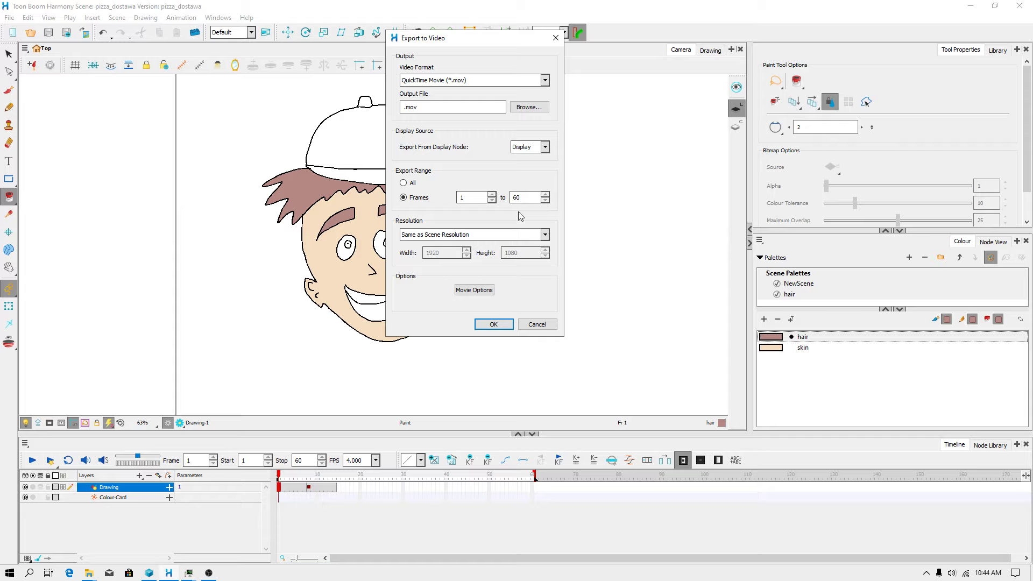
click(545, 81)
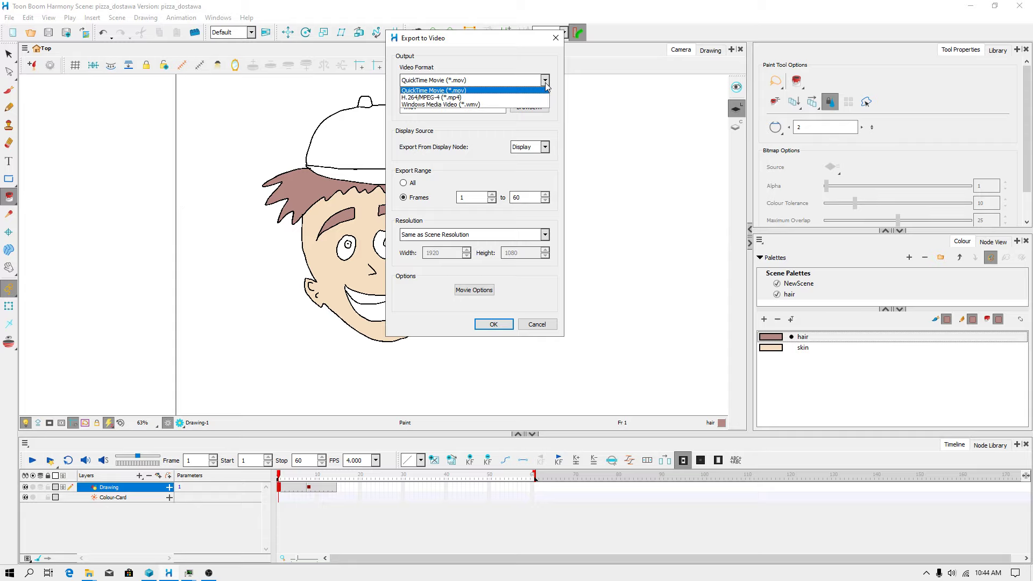
click(482, 98)
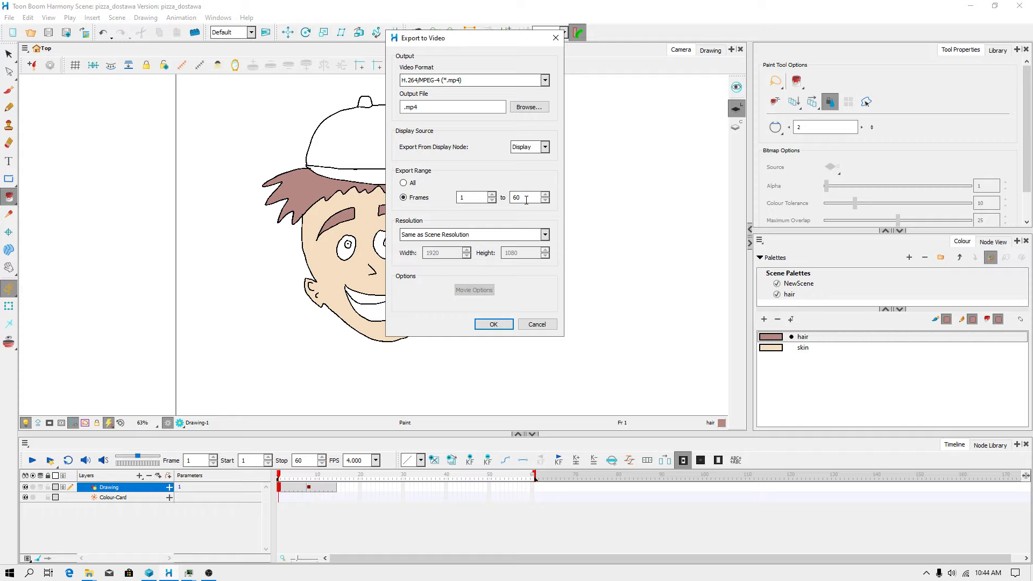
text(14)
Set the movie's output file to pizza dostawa in the harmony 17 projects folder on drive D.
click(527, 107)
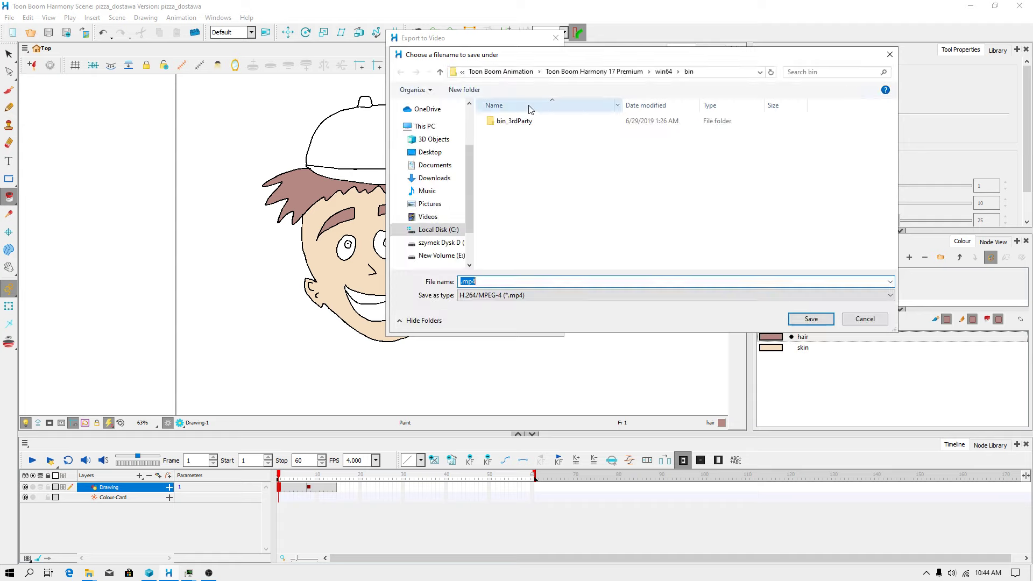
click(462, 71)
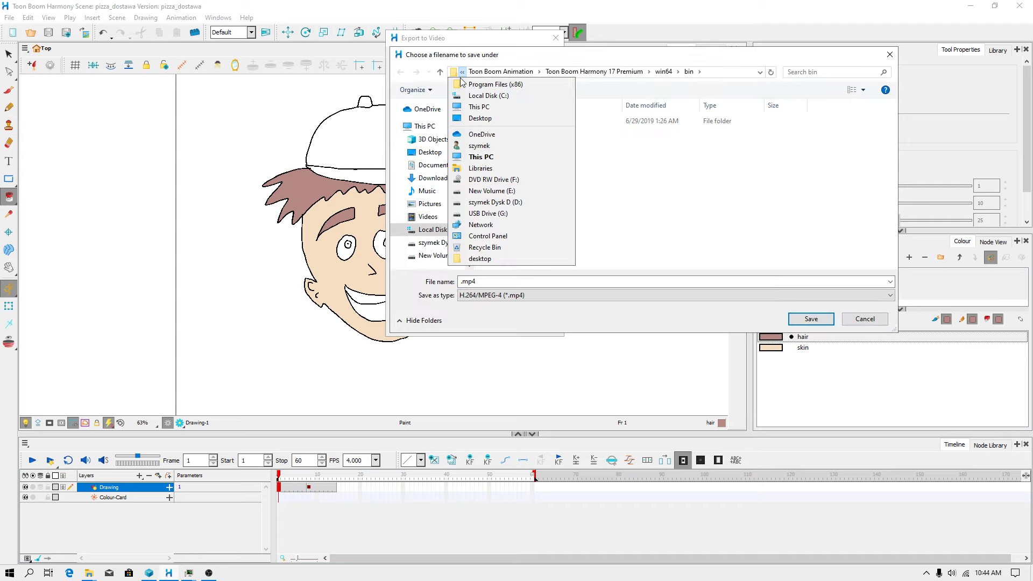
click(481, 157)
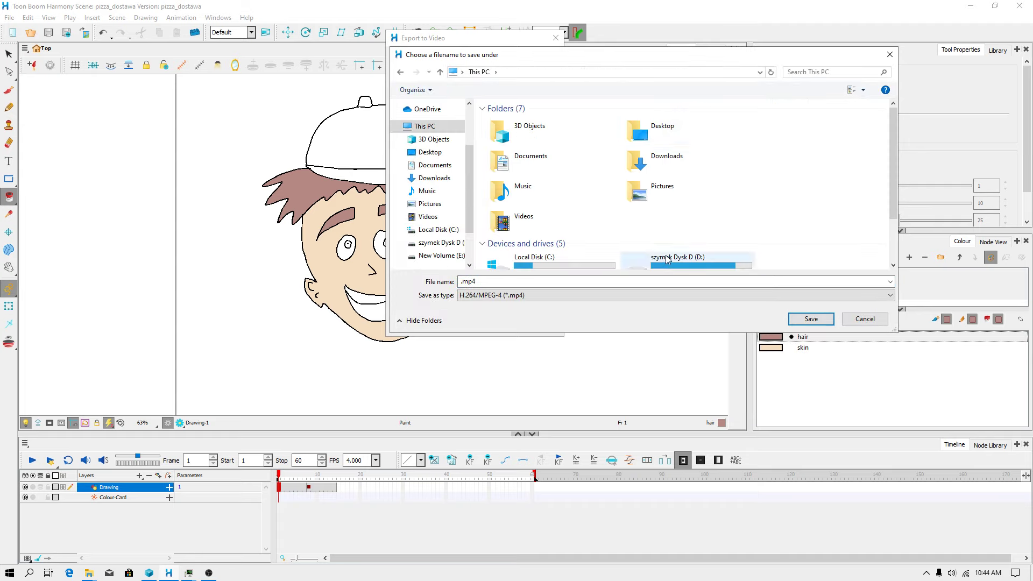
click(666, 252)
double_click(666, 252)
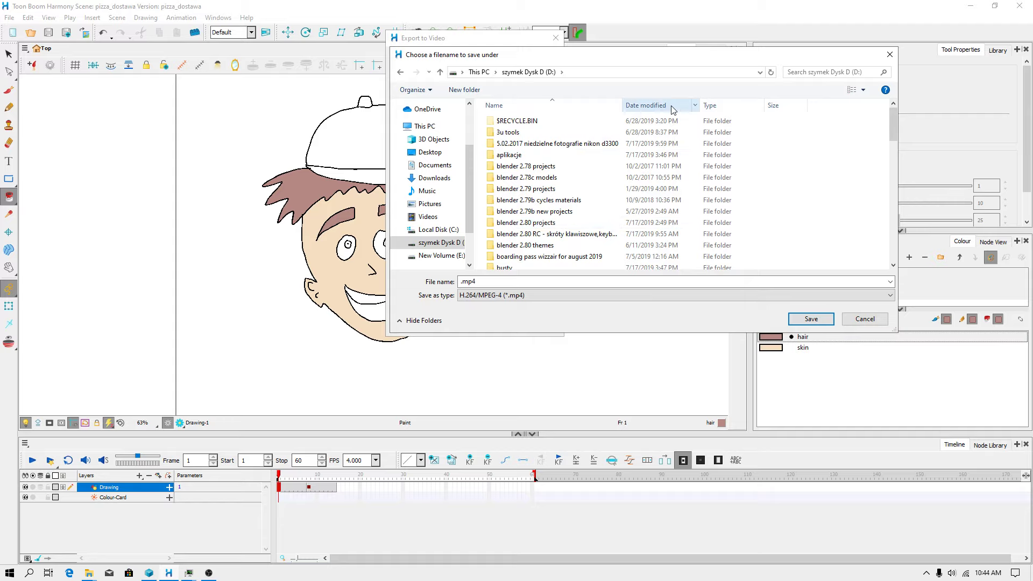
double_click(544, 123)
click(504, 282)
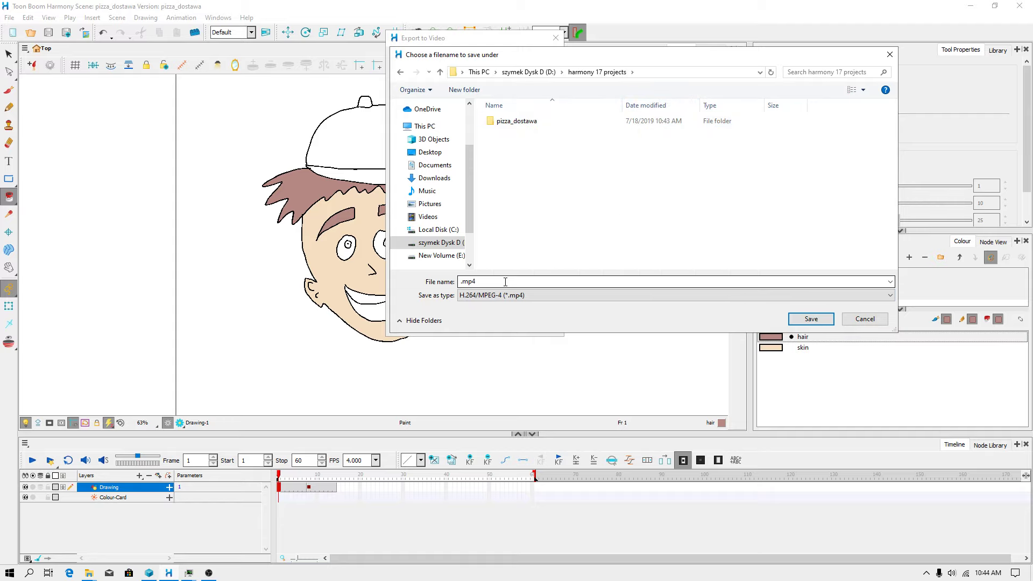
text(pizz)
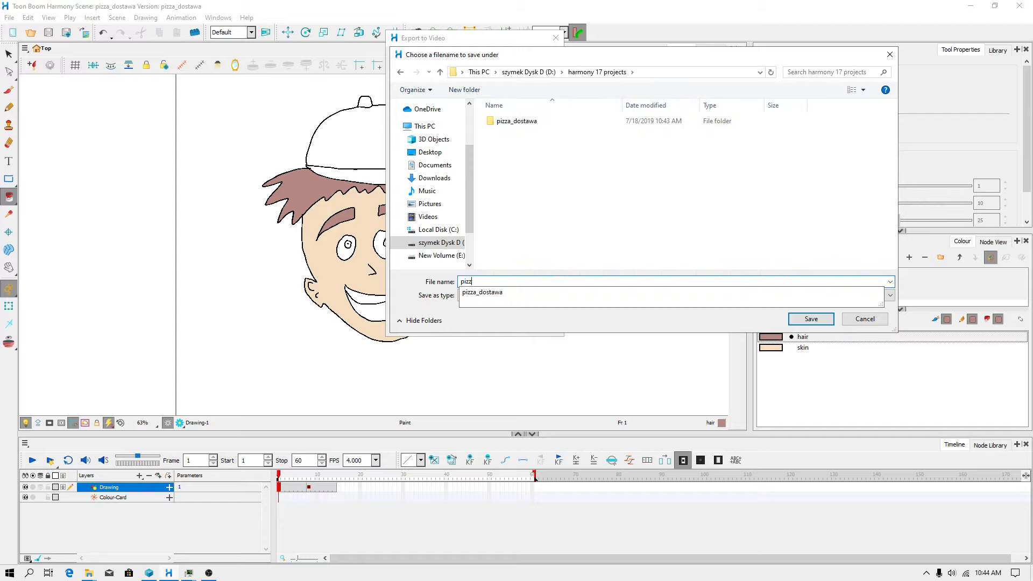
text(a dost)
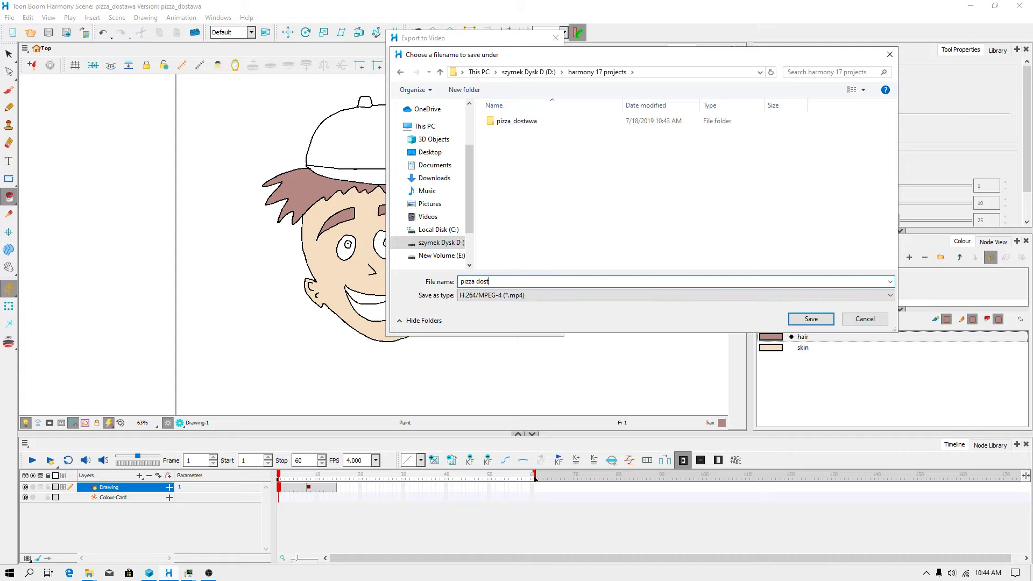
text(awa)
click(810, 319)
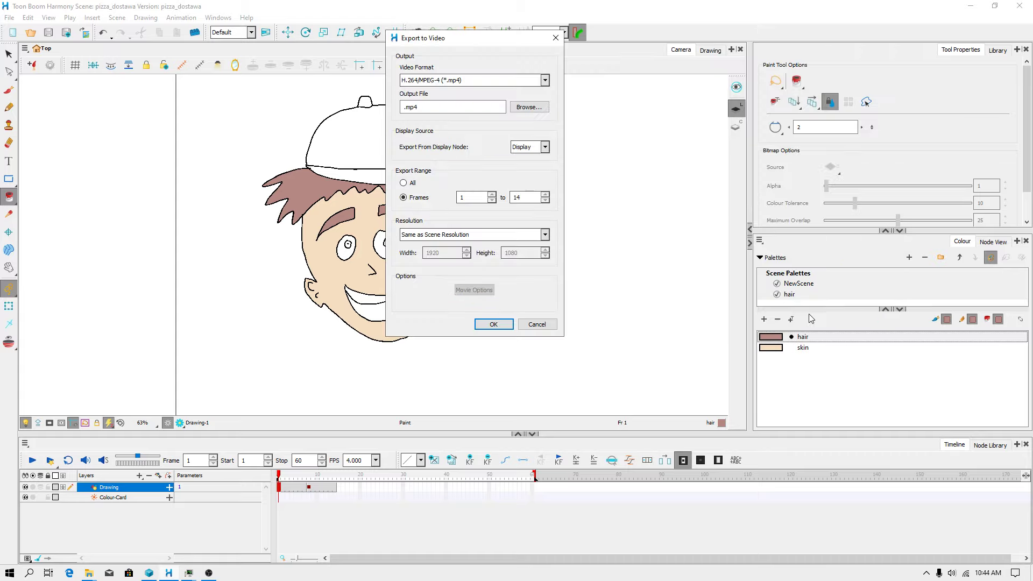
Try to export the movie as MP4, declining the download of the OpenH264 codec.
click(495, 325)
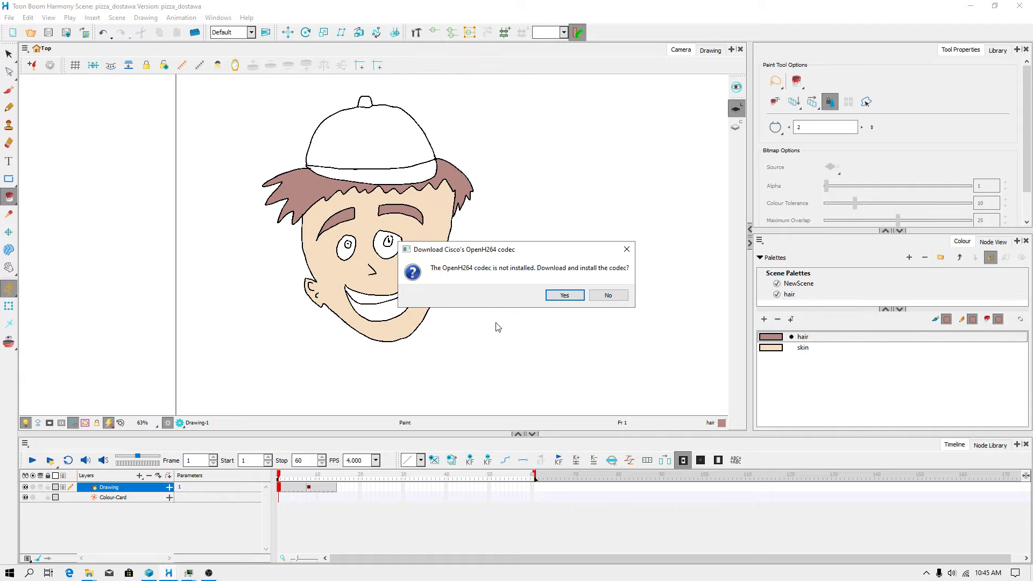
click(606, 297)
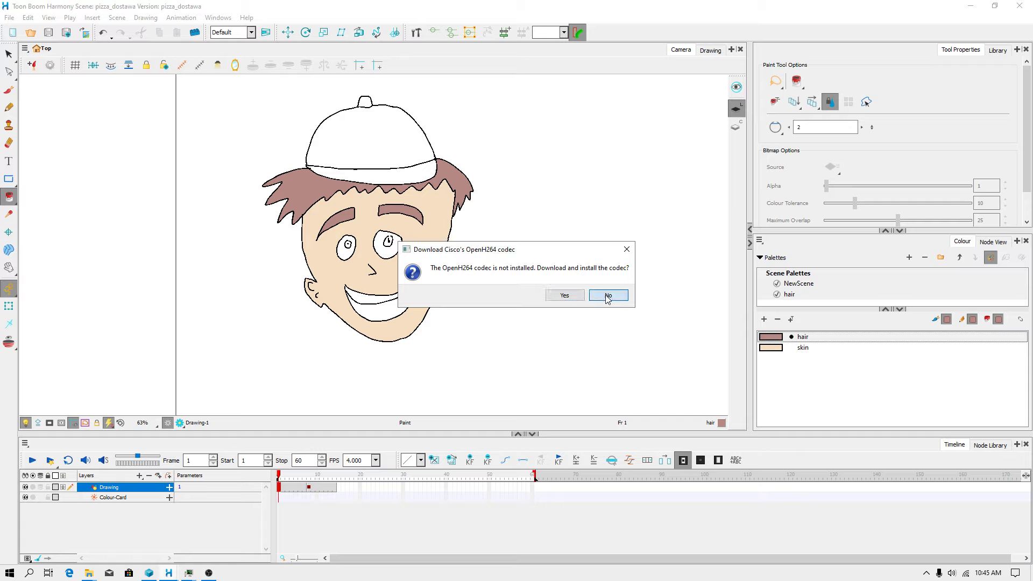
Export the scene as a movie in QuickTime Movie (*.mov) format.
click(9, 18)
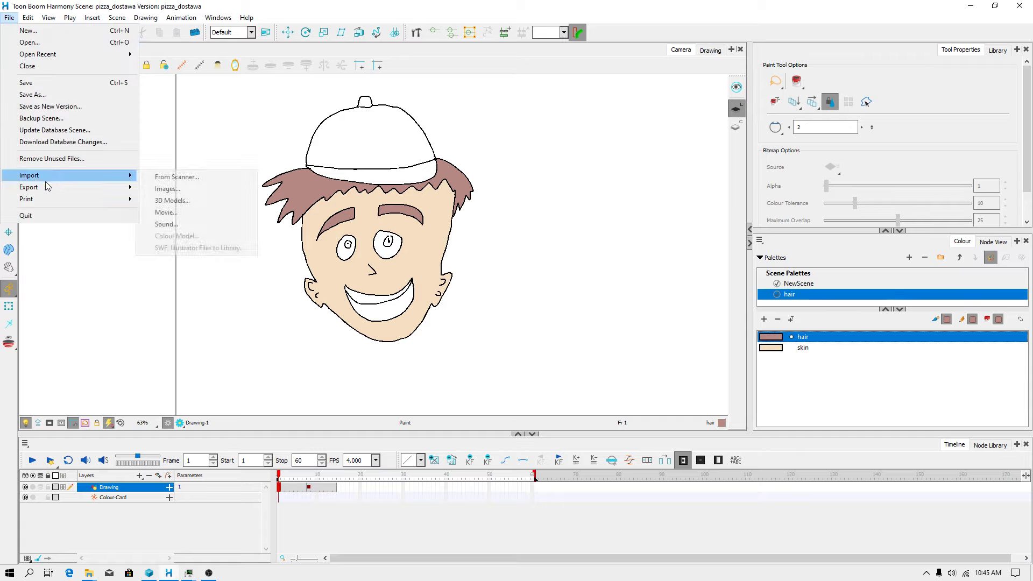
click(166, 200)
click(479, 235)
click(468, 244)
click(455, 82)
click(444, 94)
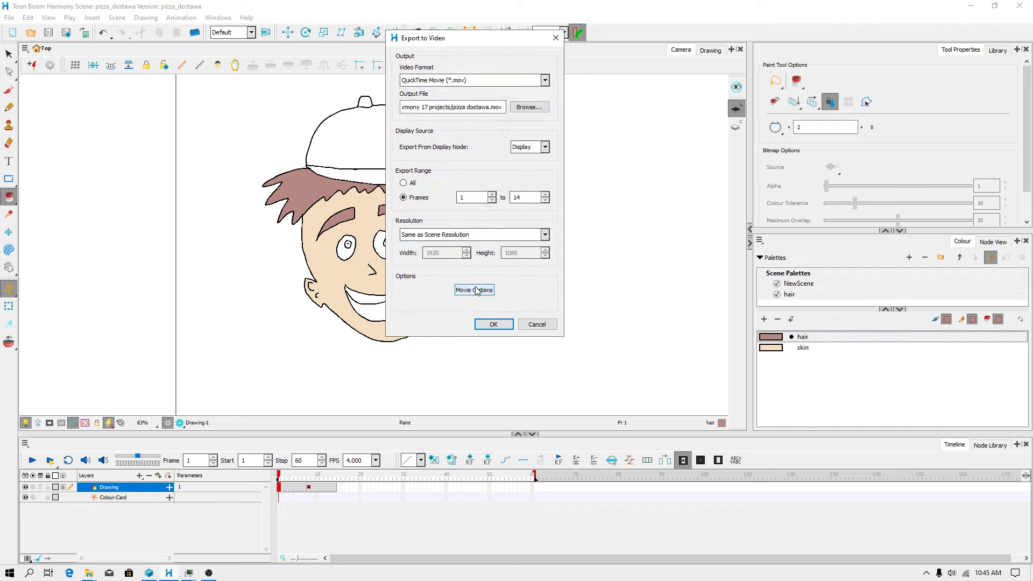
click(493, 325)
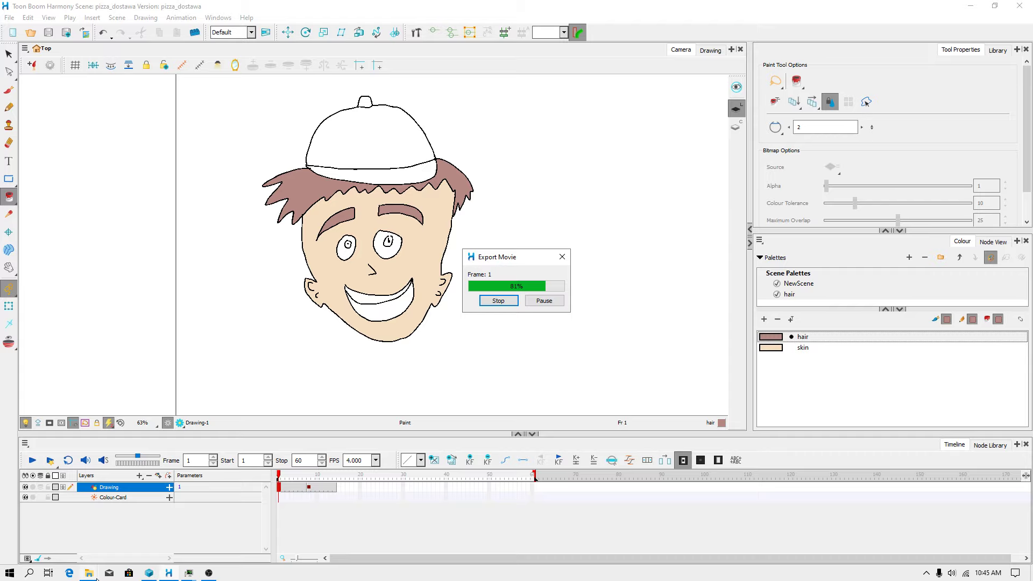
Switch to File Explorer, play the exported pizza dostawa.mov, and return to Harmony.
mouse_move(97, 577)
mouse_move(169, 573)
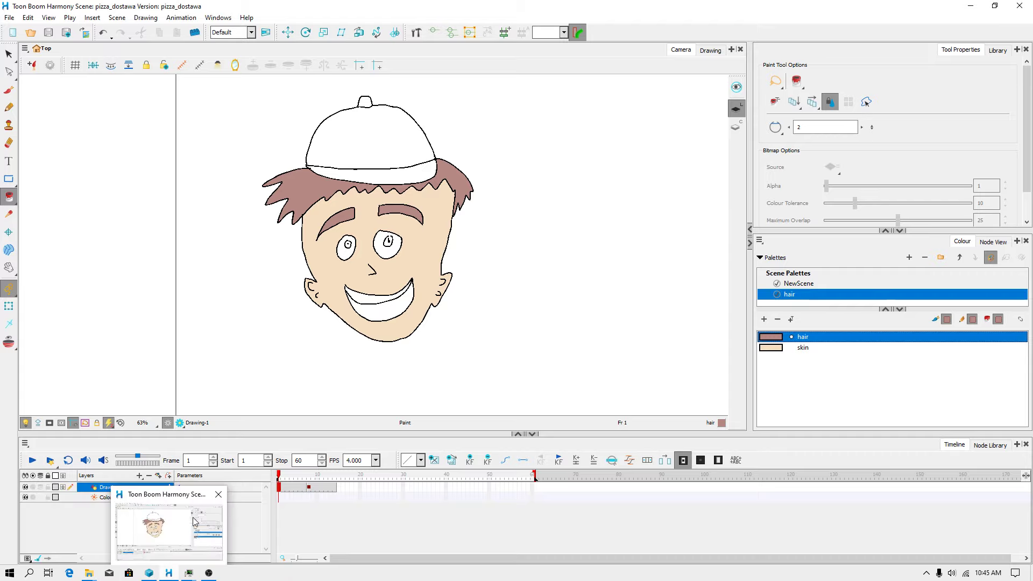
click(156, 524)
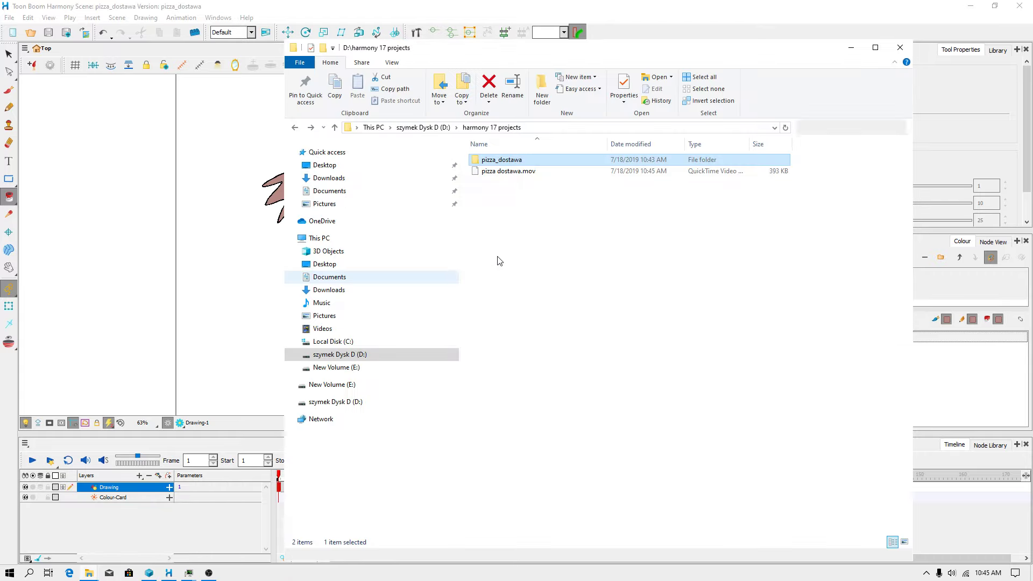
double_click(516, 173)
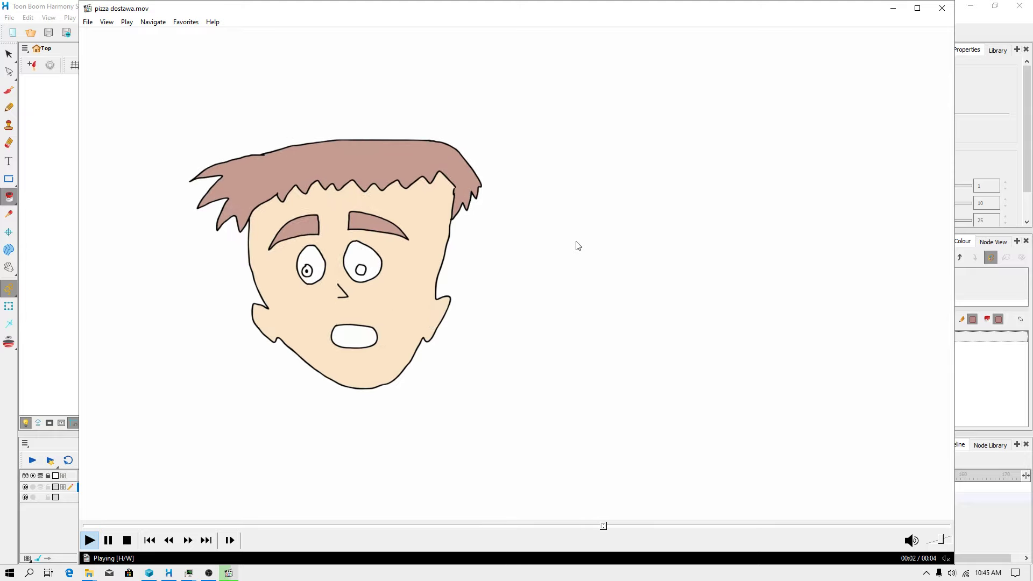
click(937, 11)
click(905, 11)
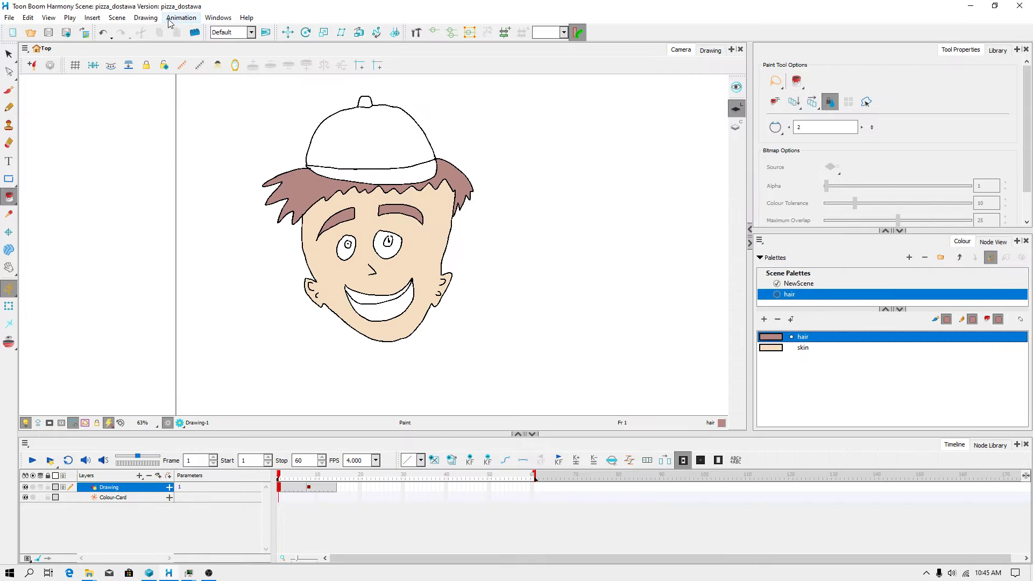
Check the resolution and frame rate in the scene settings without changing them.
click(116, 18)
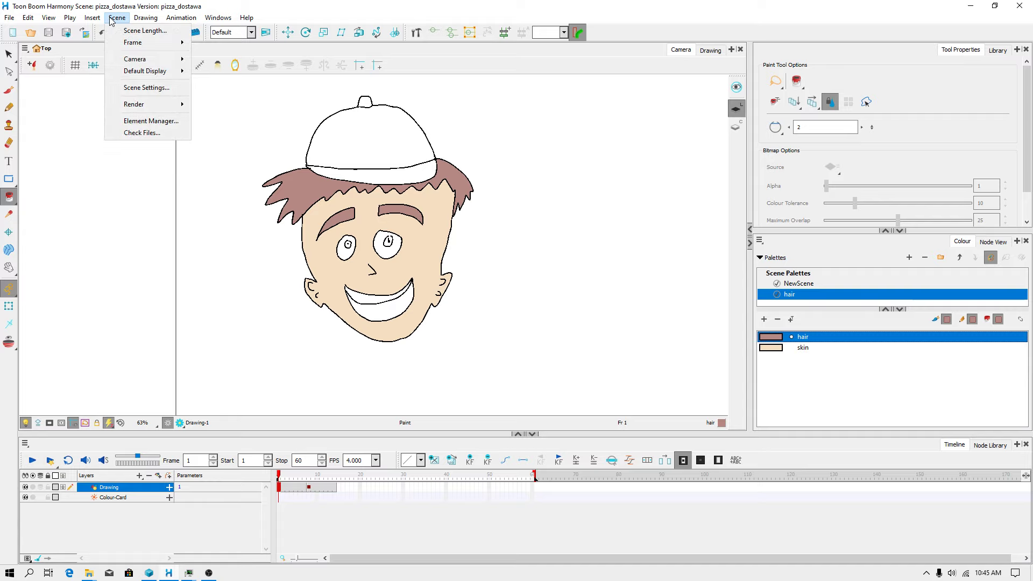
click(150, 92)
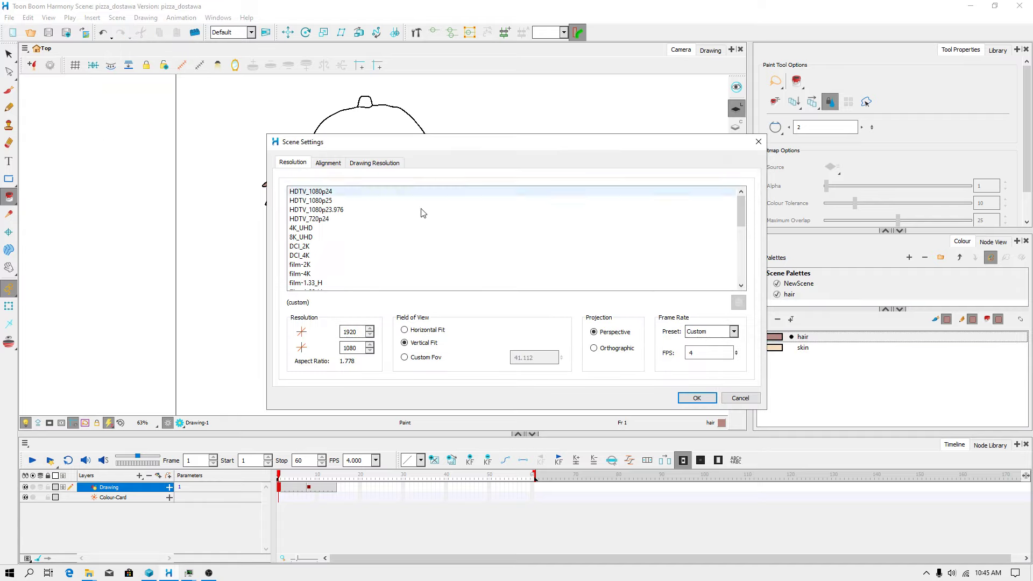
click(757, 144)
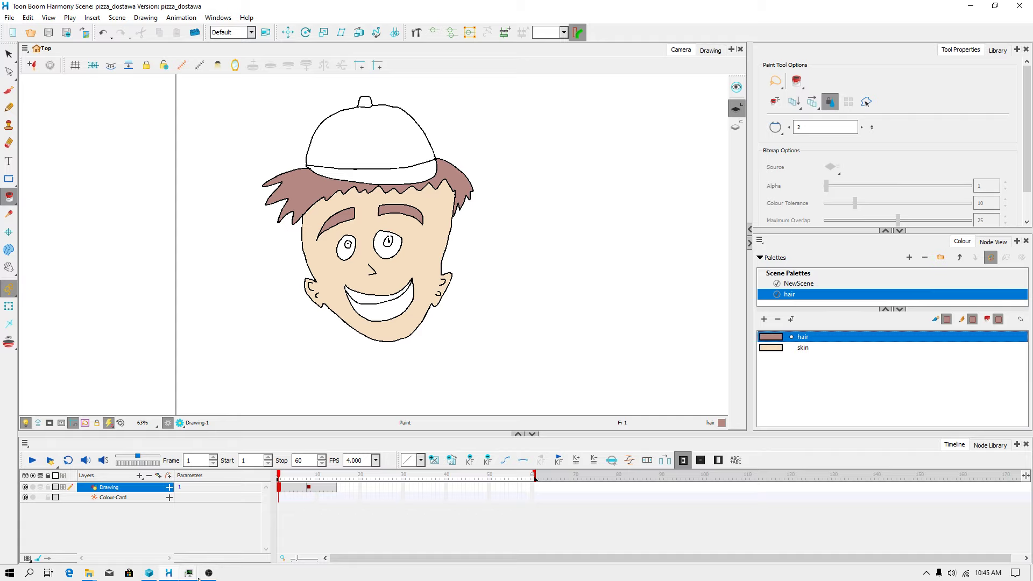